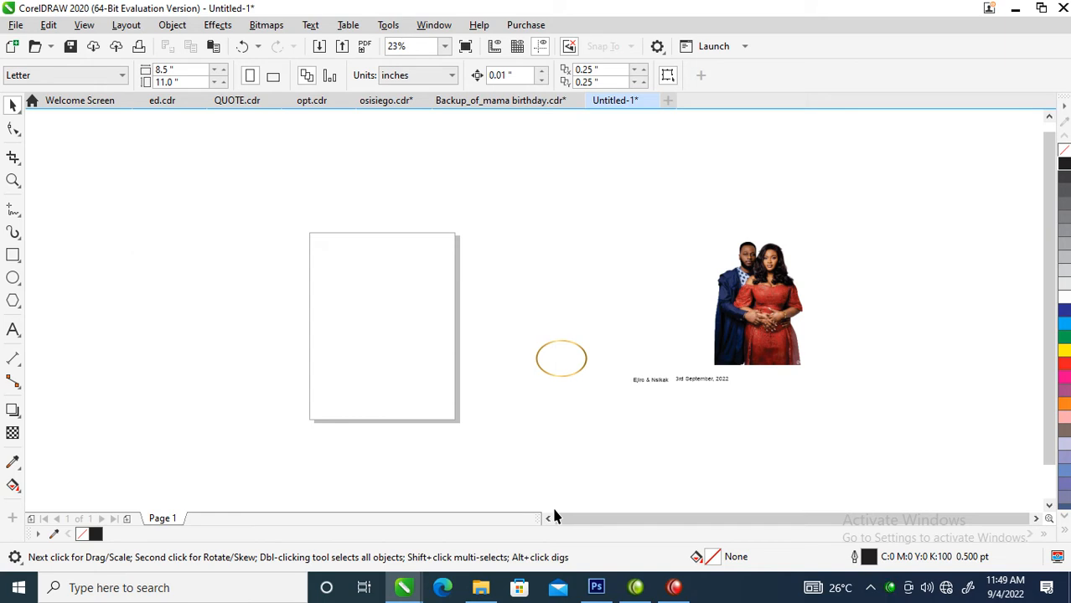
- Move the couple photo closer to the page, just beyond its right edge
left_click_drag(771, 275, 541, 258)
key("z")
left_click_drag(215, 167, 789, 412)
left_click(64, 198)
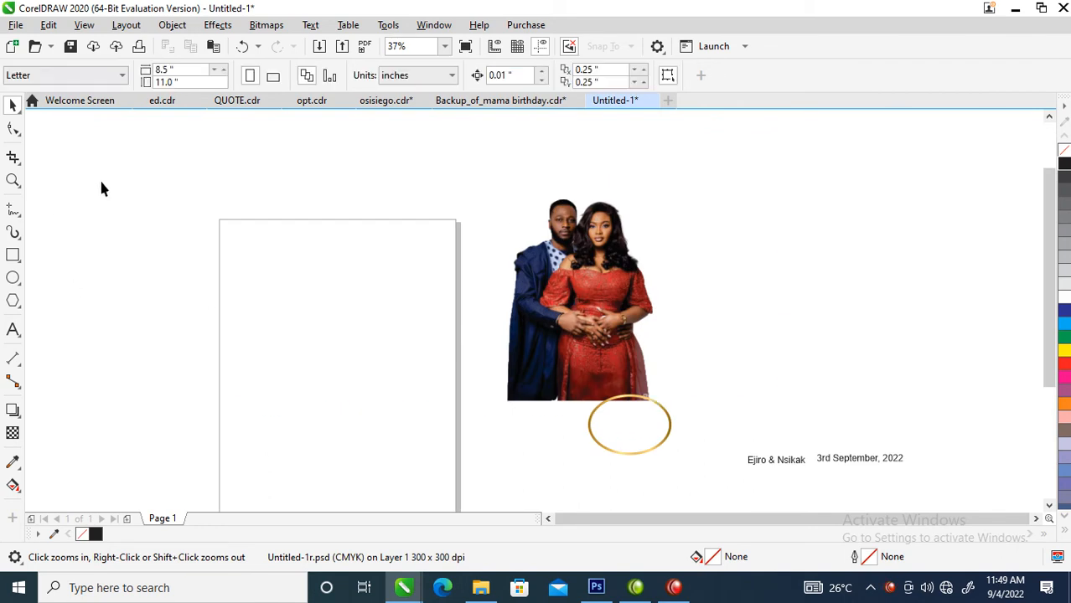
- Set the page size to A2 in landscape orientation
left_click(108, 76)
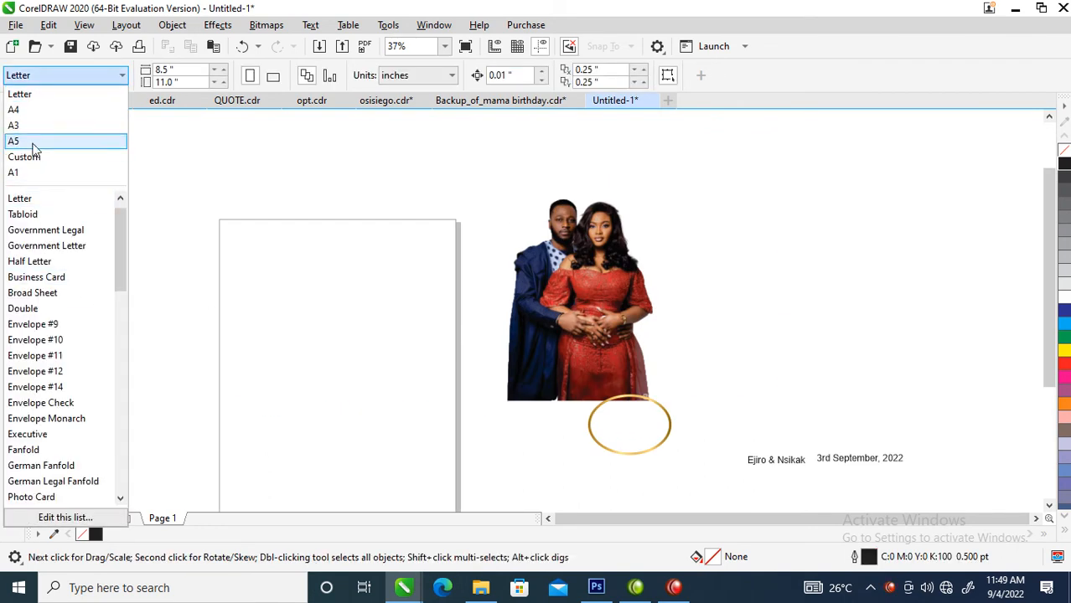
left_click(123, 201)
left_click_drag(123, 209, 121, 368)
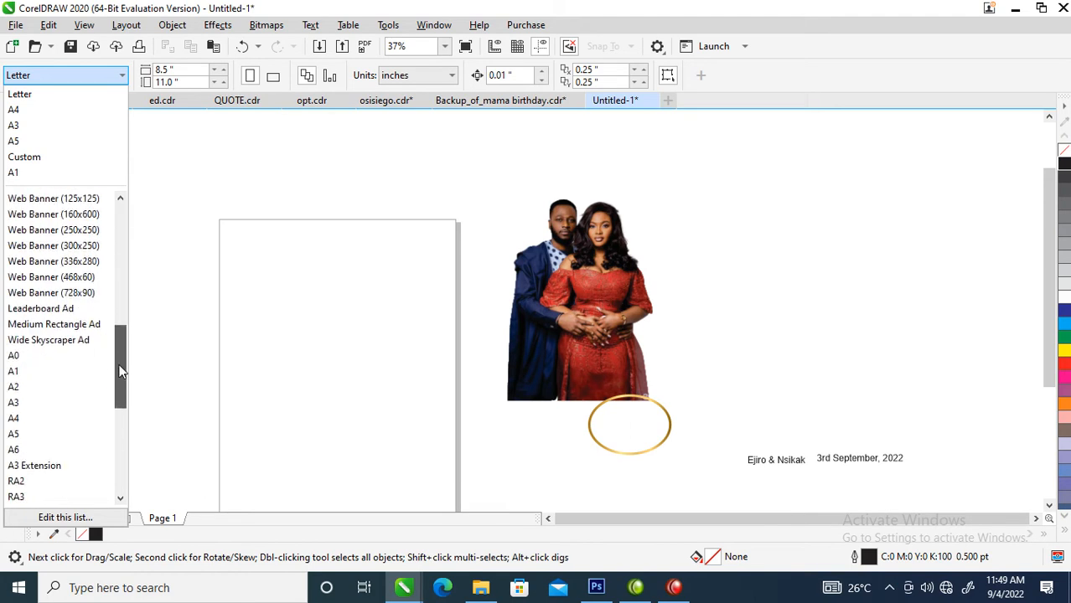
left_click(96, 385)
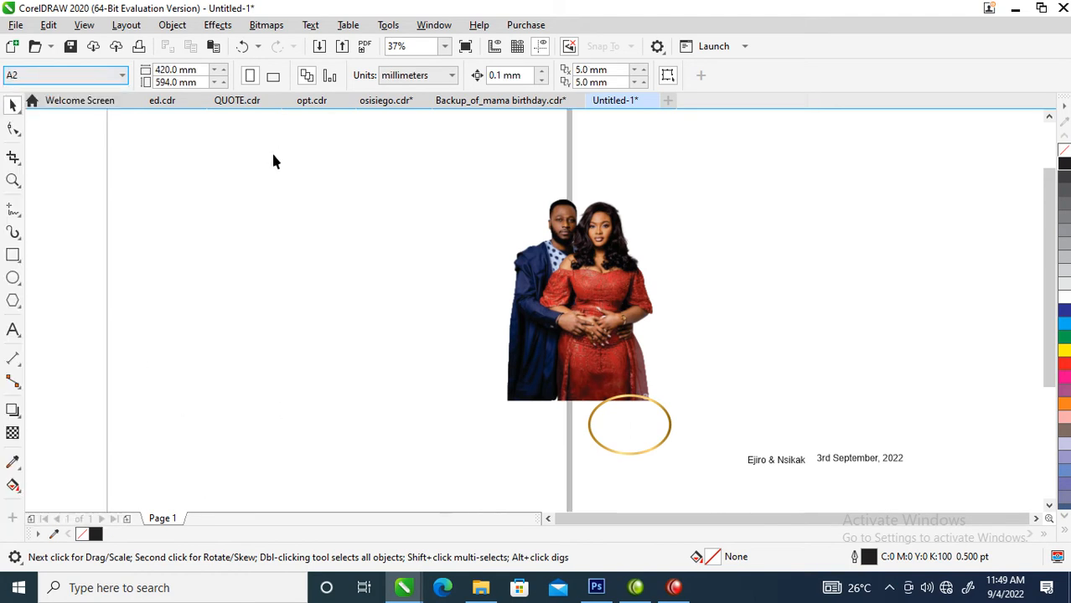
left_click(273, 76)
scroll(298, 306, "down", 5)
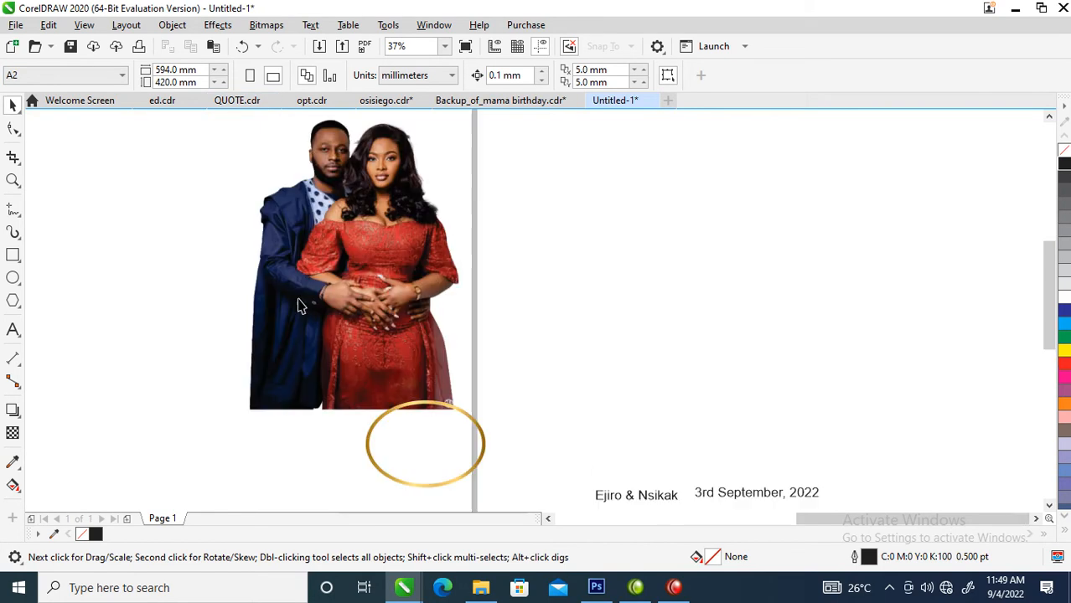
- Move the couple photo, gold oval and text together off the page into the empty area to its right
key("z")
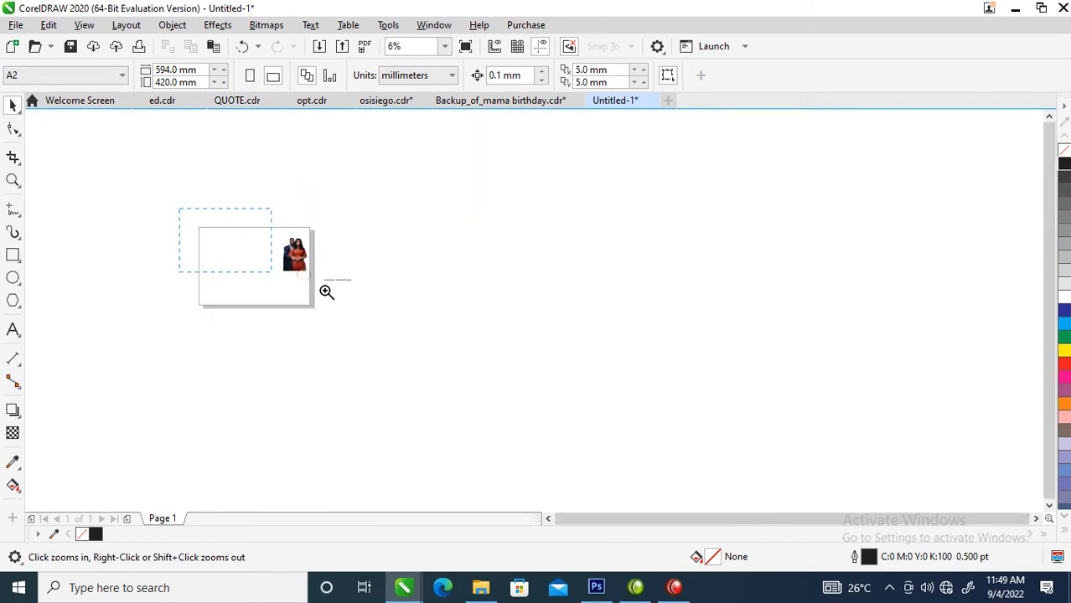
left_click_drag(201, 227, 397, 328)
left_click_drag(777, 413, 775, 408)
left_click_drag(626, 297, 836, 271)
left_click(610, 269)
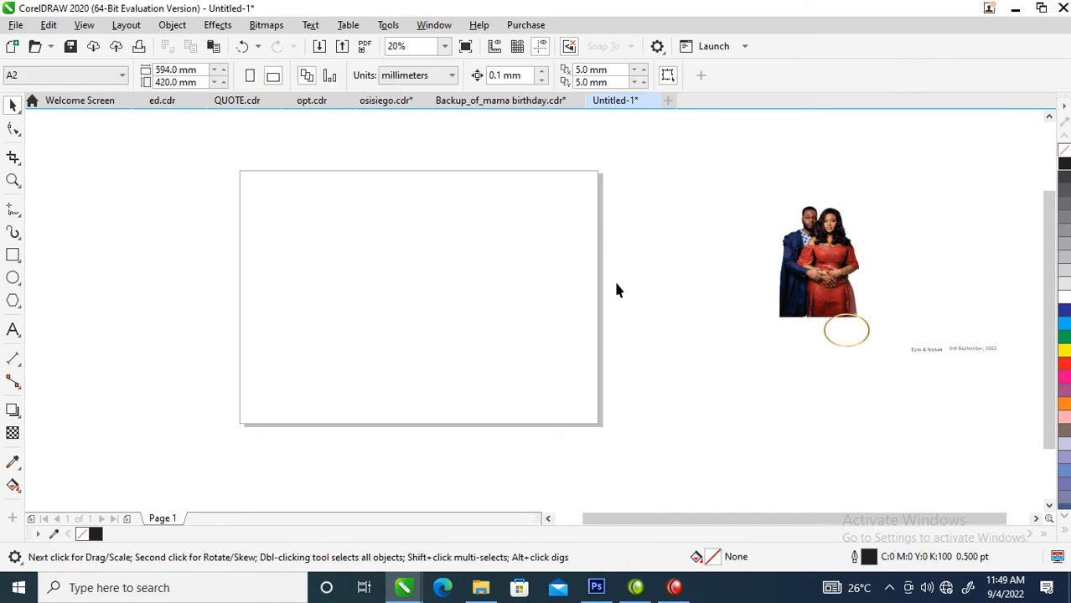
- Create a page-sized rectangle and make a narrowed copy about 130 mm wide along the page's left side
double_click(13, 255)
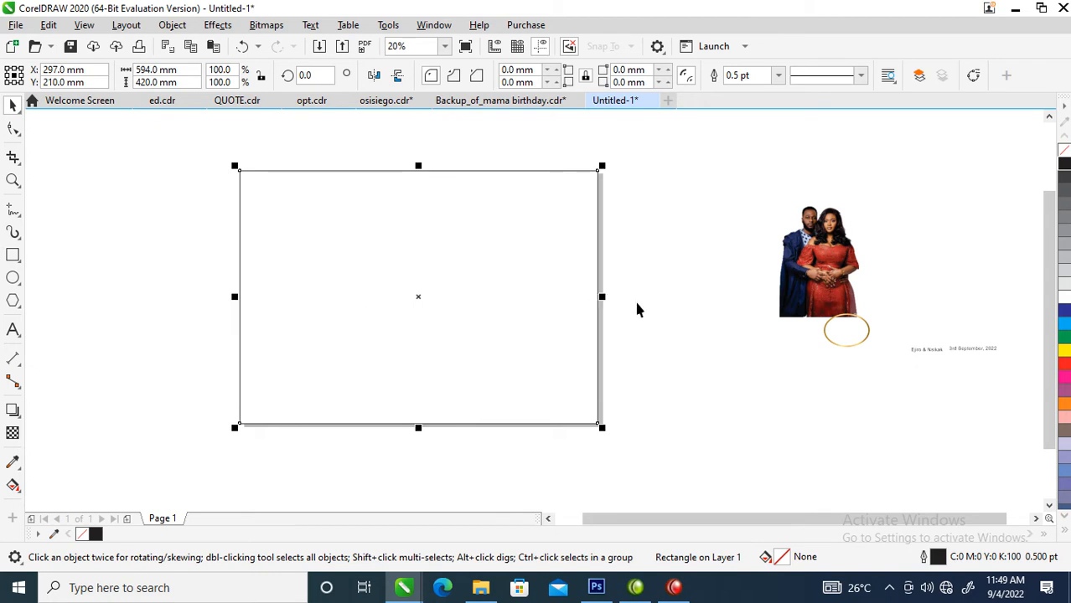
left_click_drag(605, 296, 326, 309)
right_click(326, 308)
left_click(253, 237)
left_click(319, 245)
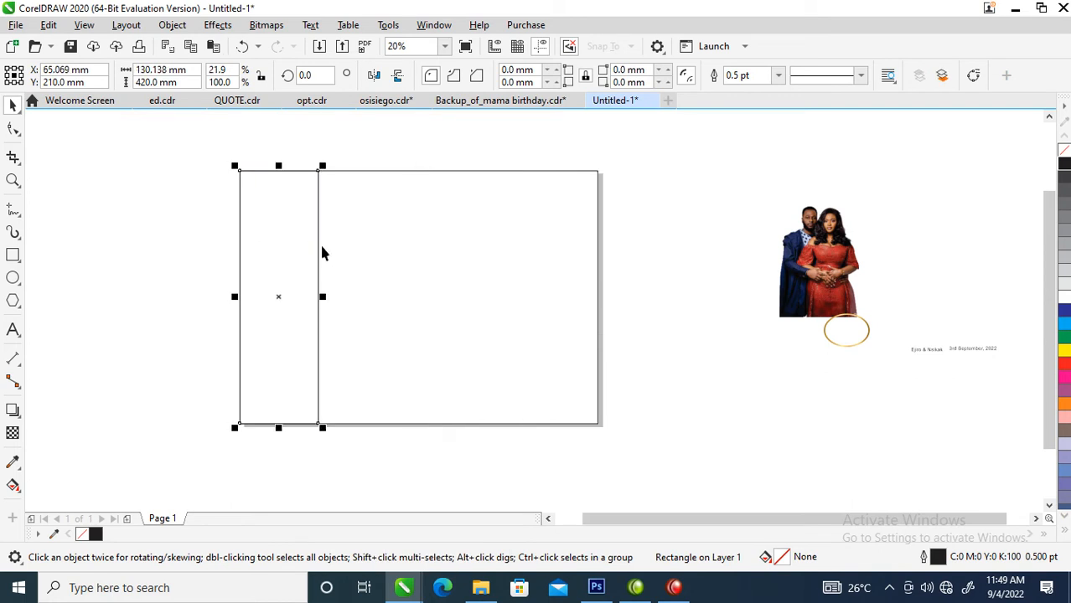
- Make full-width copies of the page rectangle as a bottom strip about 97 mm high and a top strip about 36 mm high
left_click(373, 218)
left_click_drag(417, 165, 419, 360)
left_click(428, 247)
left_click_drag(418, 427, 422, 200)
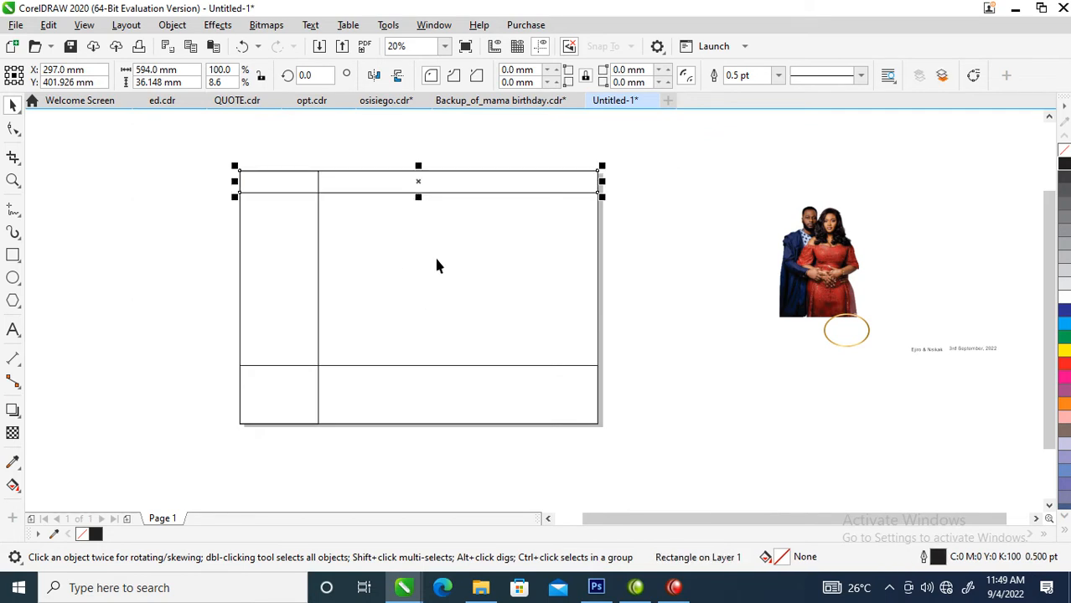
- Trim the page-sized rectangle with the top strip, the left column and the bottom strip in turn
left_click(419, 270)
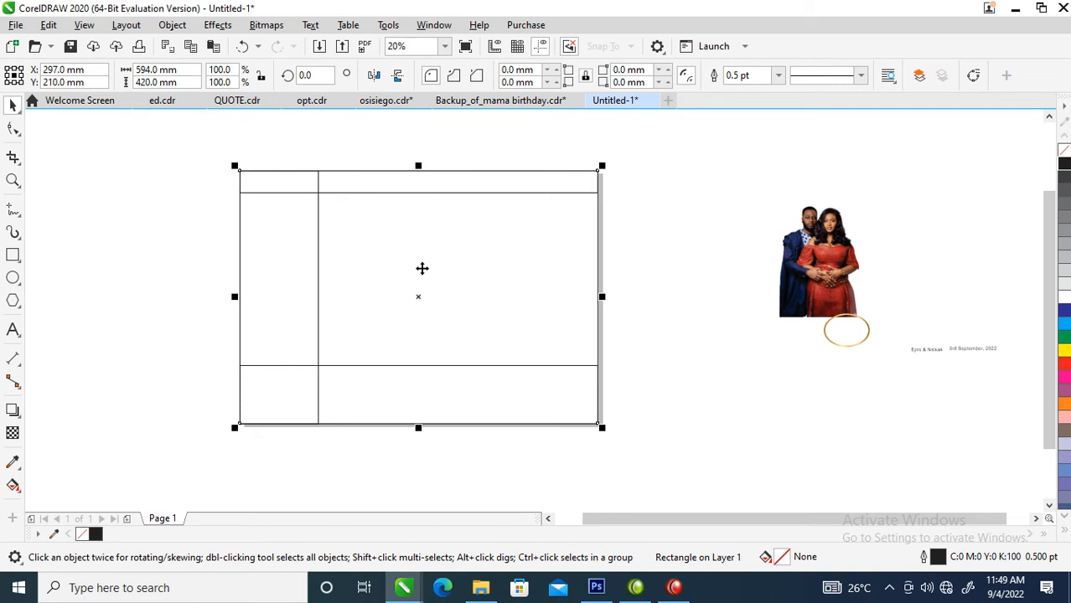
left_click(396, 192)
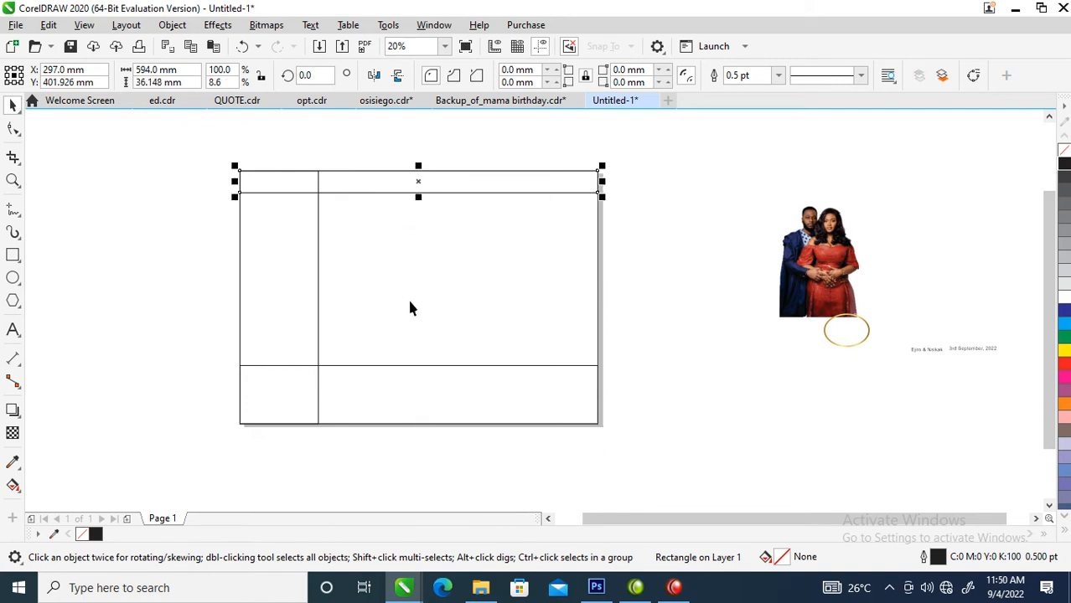
left_click(424, 222, "shift")
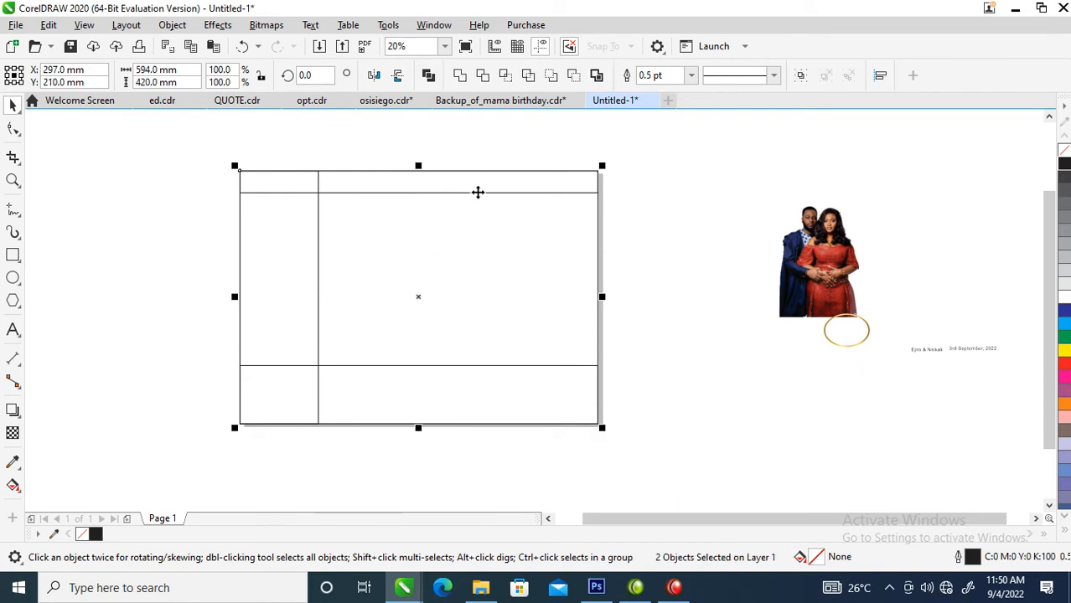
left_click(482, 76)
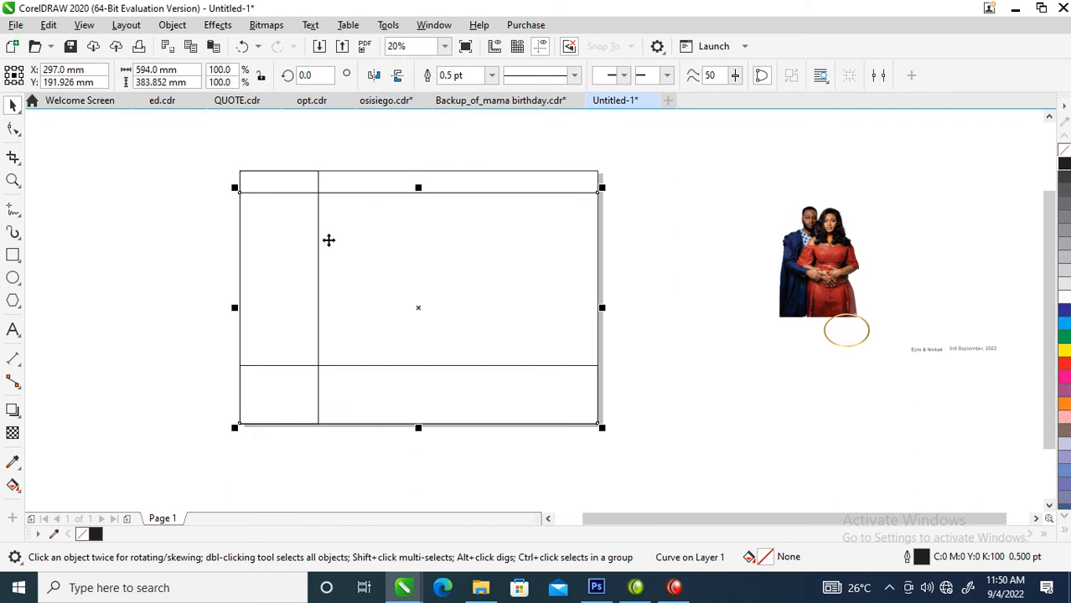
left_click(294, 244)
left_click(416, 245, "shift")
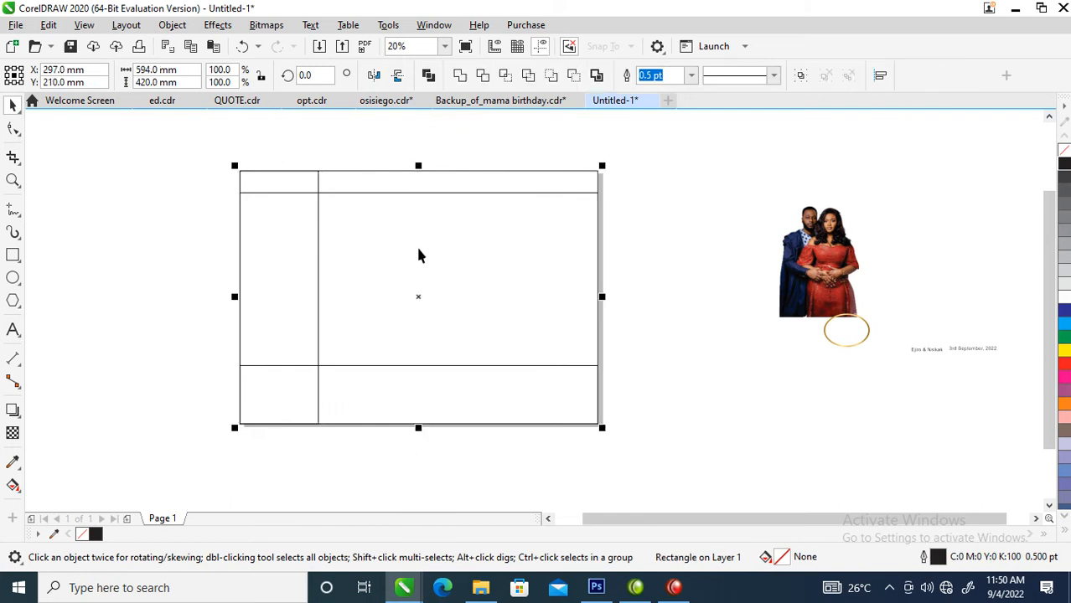
left_click(460, 76)
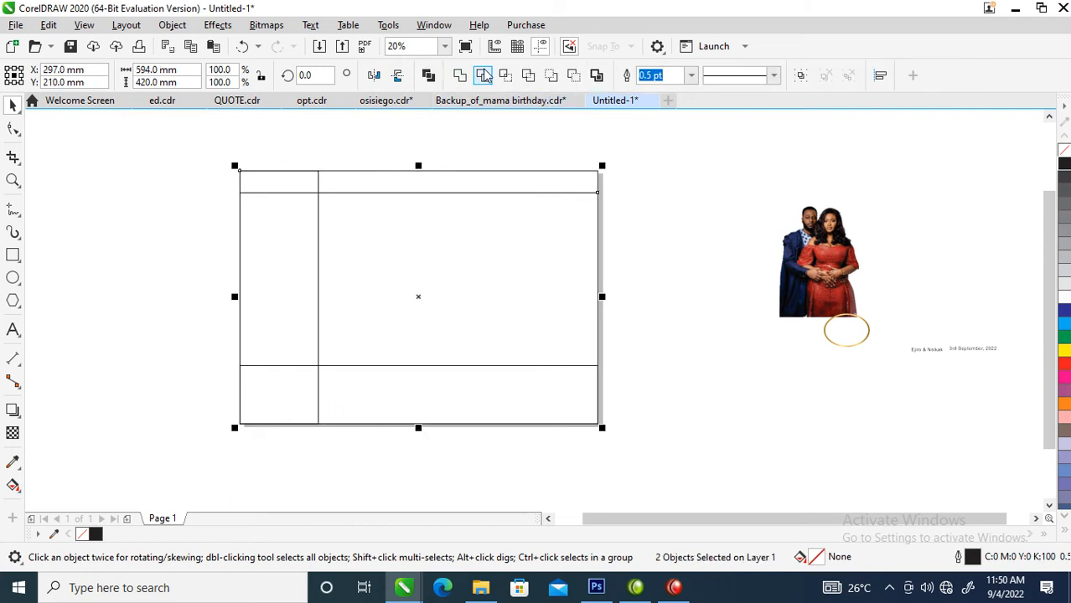
left_click(372, 391)
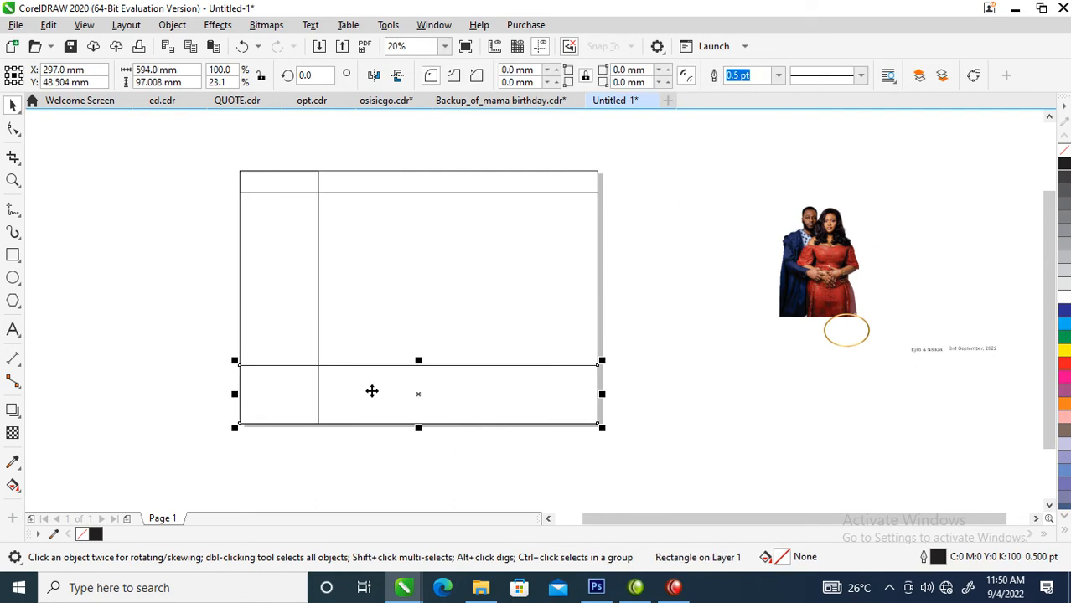
left_click(429, 239, "shift")
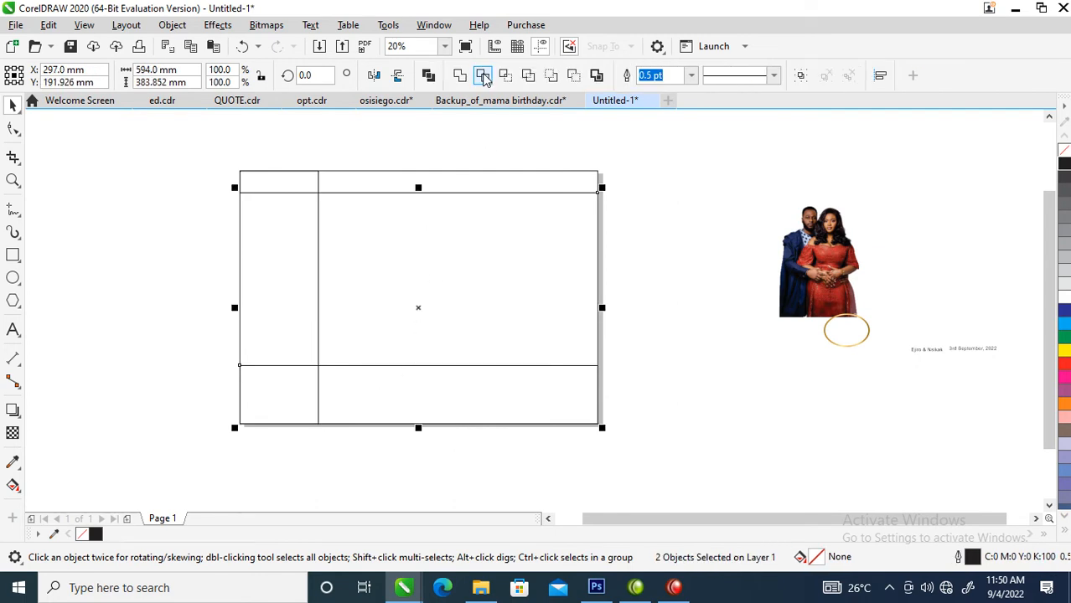
left_click(483, 76)
left_click(710, 191)
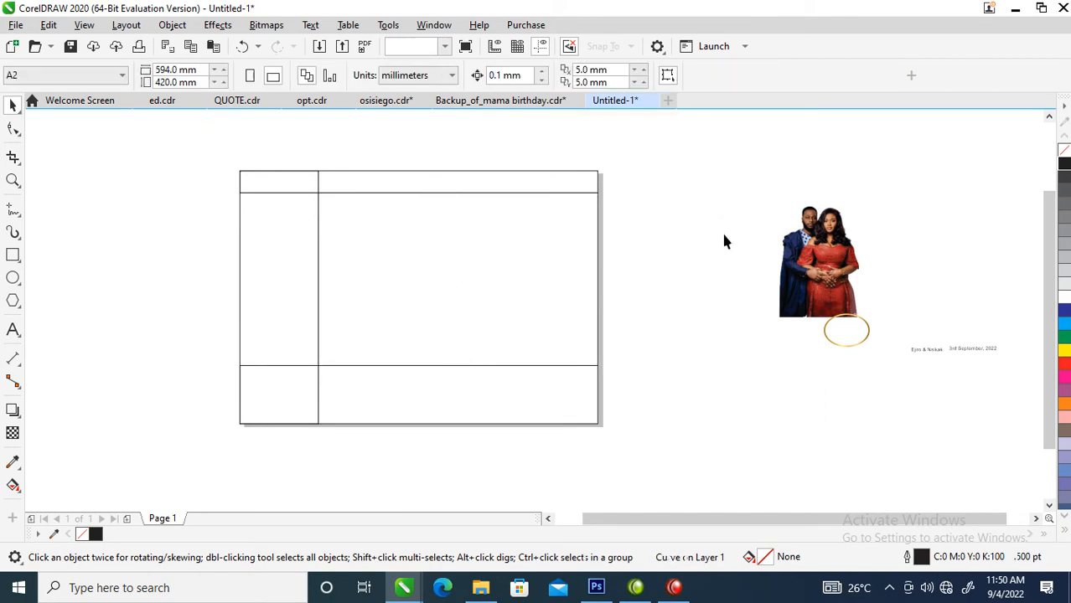
- Place a copy of the couple photo inside the large central area of the page
left_click_drag(814, 260, 488, 308)
key("z")
left_click_drag(258, 155, 669, 391)
left_click_drag(516, 383, 501, 343)
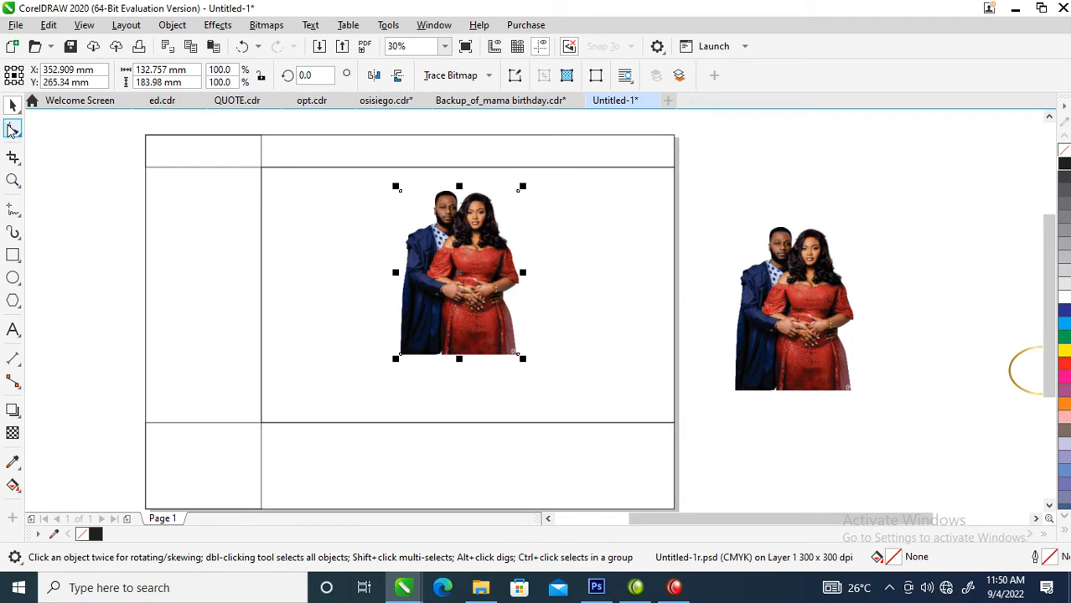
- Crop the copied photo with the Shape tool from its top and left sides, keeping the lower part of the red dress
left_click(12, 129)
left_click_drag(348, 157, 598, 228)
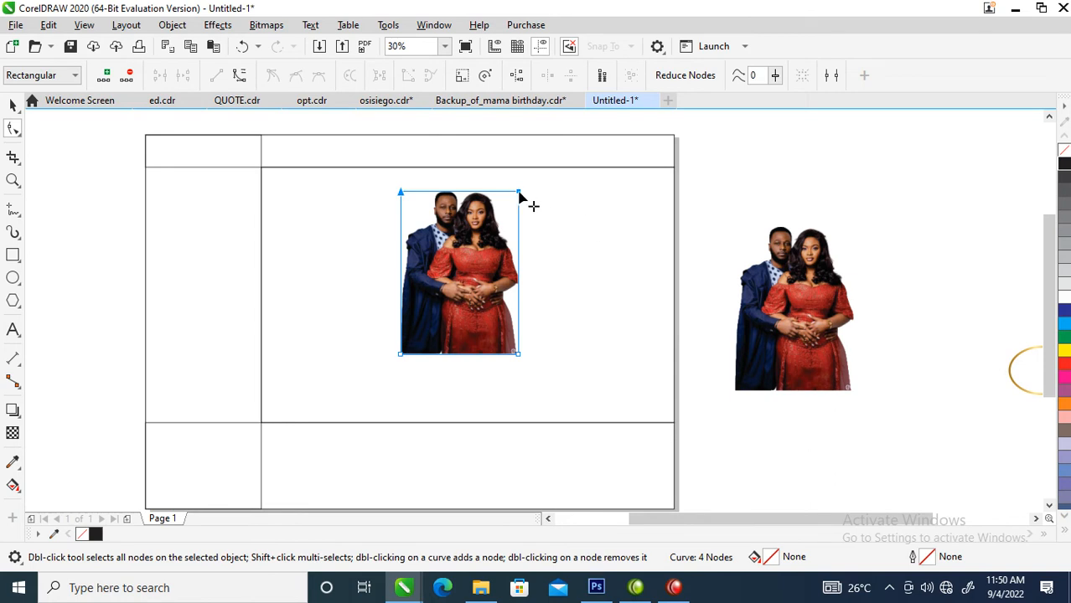
left_click_drag(520, 196, 513, 321)
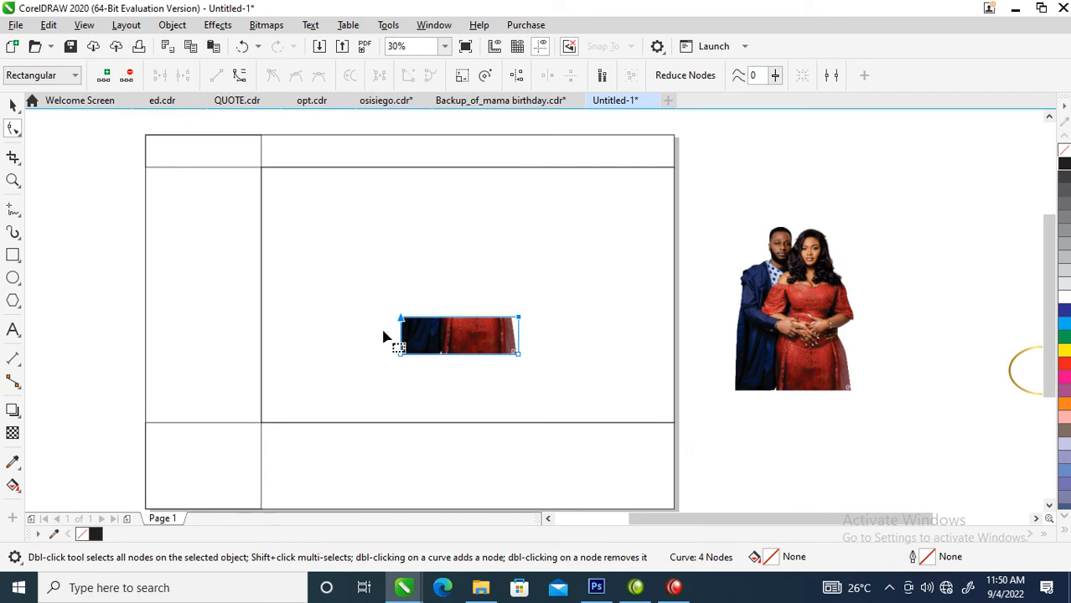
left_click_drag(363, 282, 407, 394)
left_click_drag(402, 355, 448, 363)
- Crop the dress piece's right side inward, leaving a plain red fabric patch about 48 × 43 mm
key("z")
left_click_drag(364, 279, 605, 389)
left_click_drag(629, 211, 730, 392)
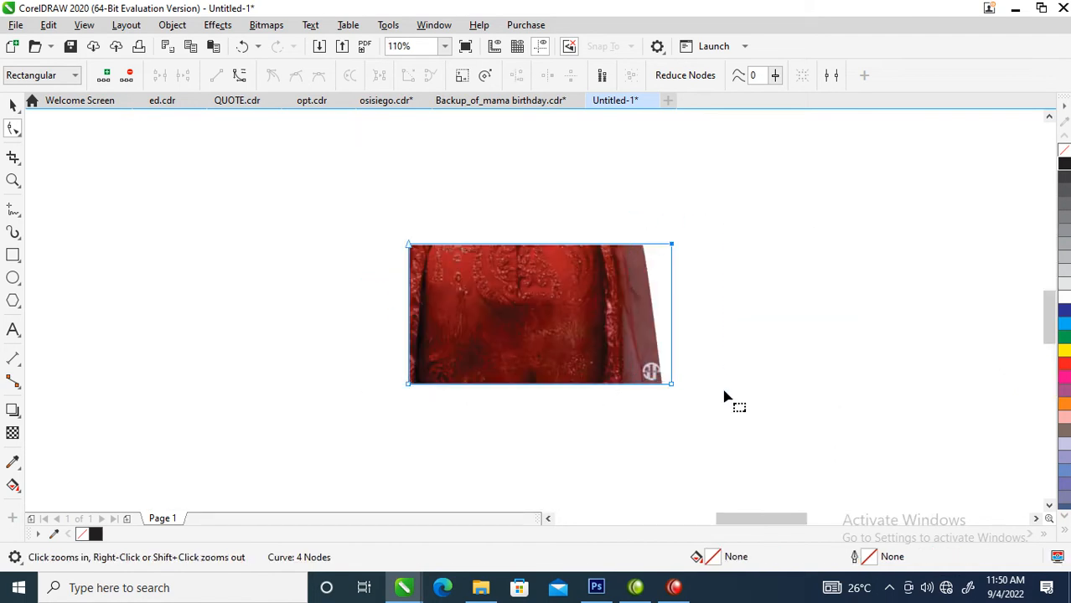
left_click_drag(628, 216, 709, 431)
left_click_drag(672, 384, 567, 392)
key("space")
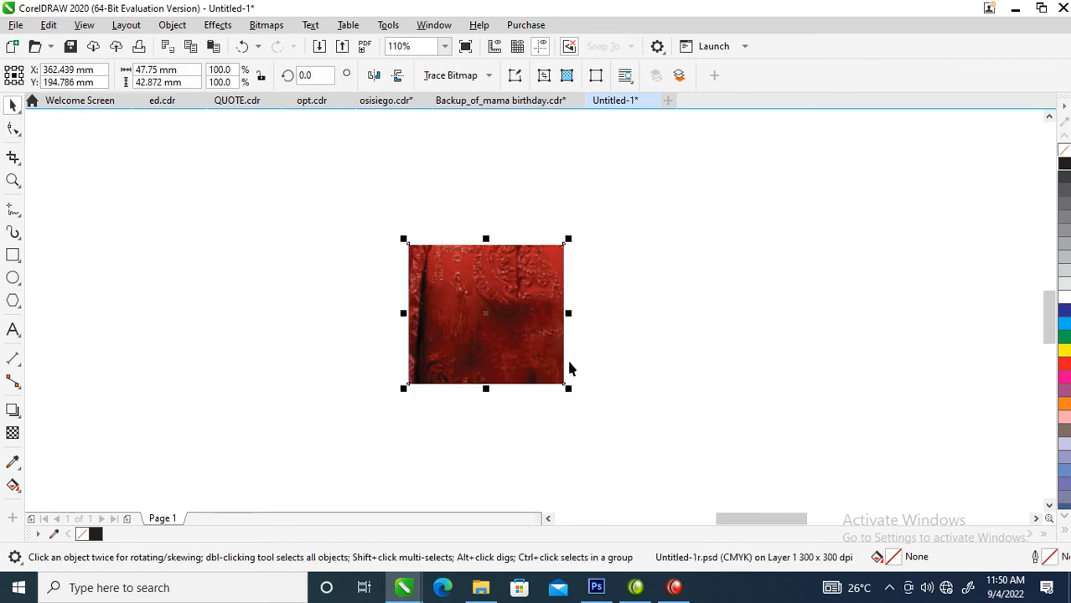
- Enlarge and widen the red fabric patch to about 402 × 247 mm
scroll(568, 361, "down", 5)
key("z")
left_click_drag(383, 235, 711, 368)
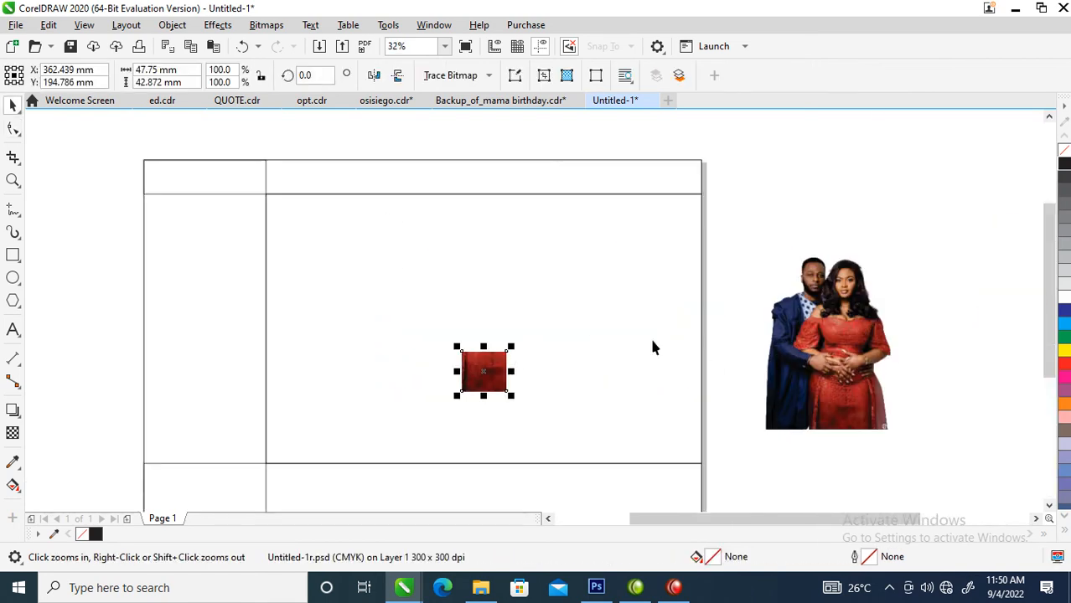
left_click_drag(515, 344, 666, 251)
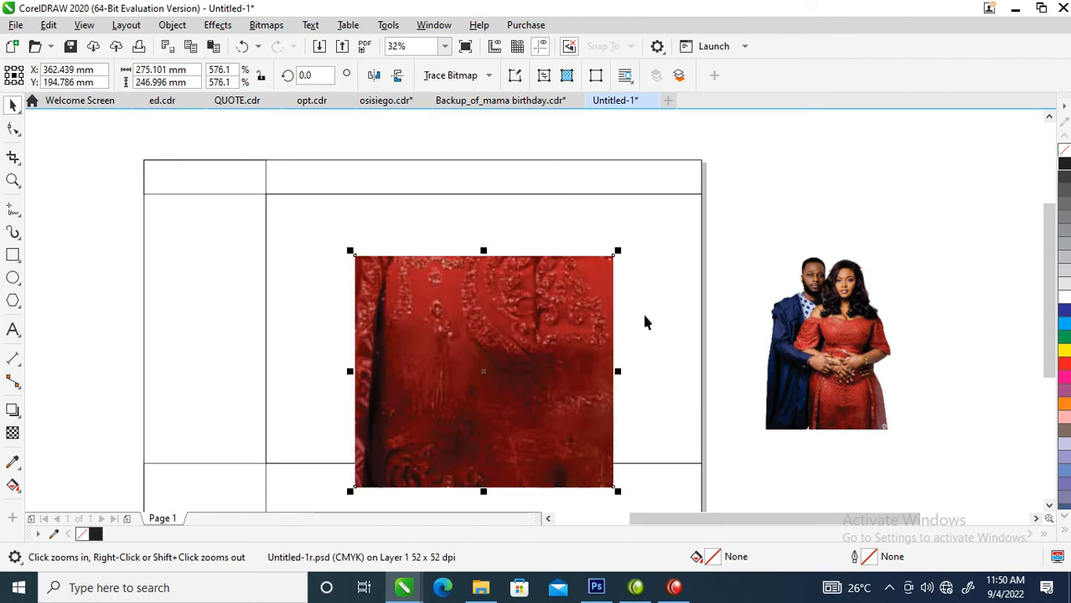
left_click_drag(625, 380, 743, 374)
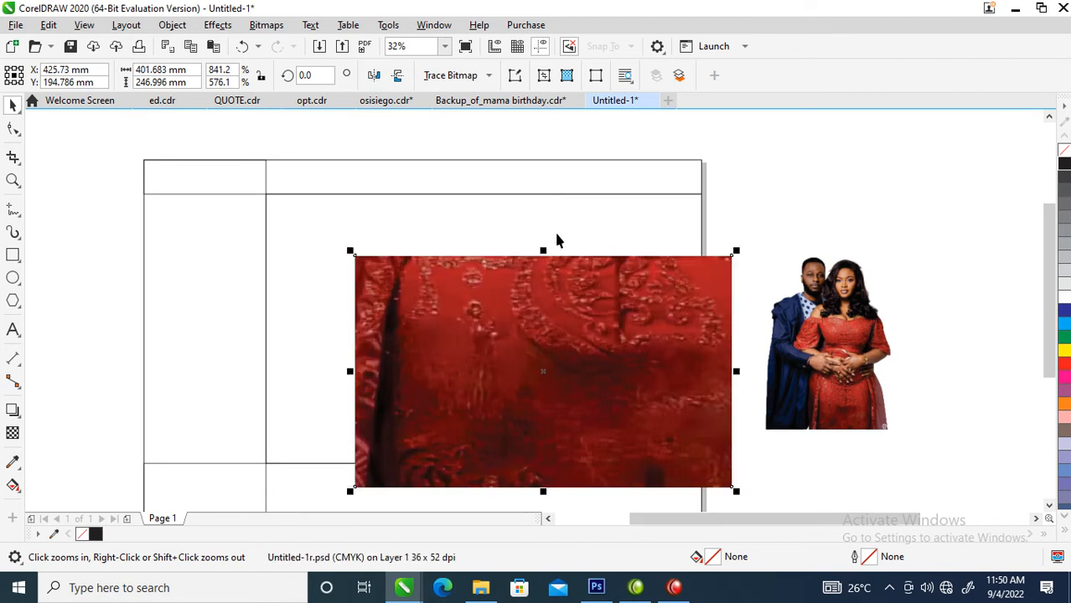
- Convert the red fabric patch to a 300 dpi CMYK Color (32-bit) bitmap with anti-aliasing and transparent background
left_click(217, 25)
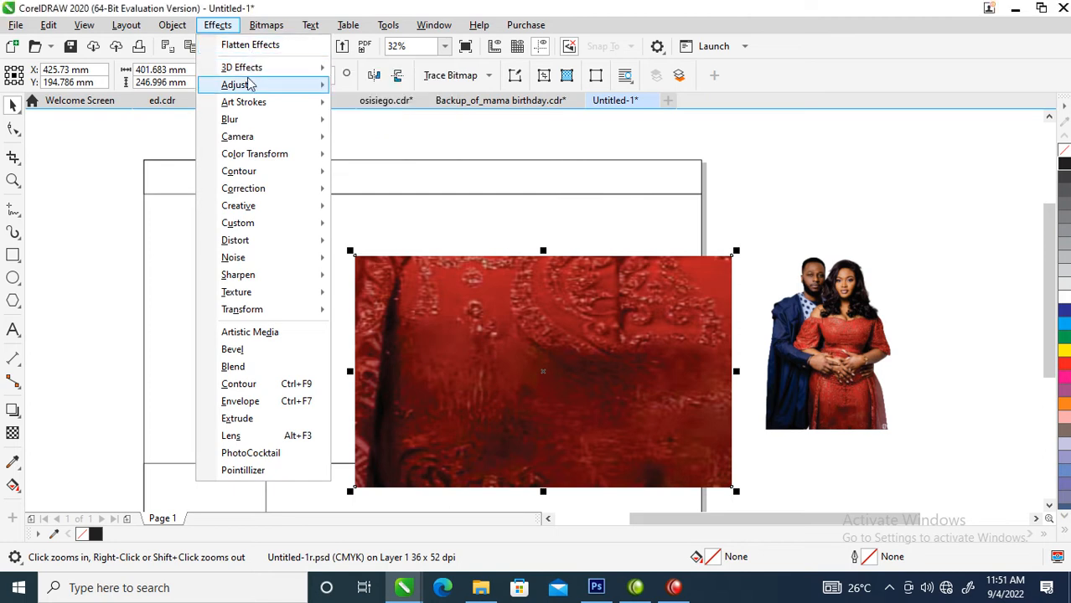
mouse_move(265, 24)
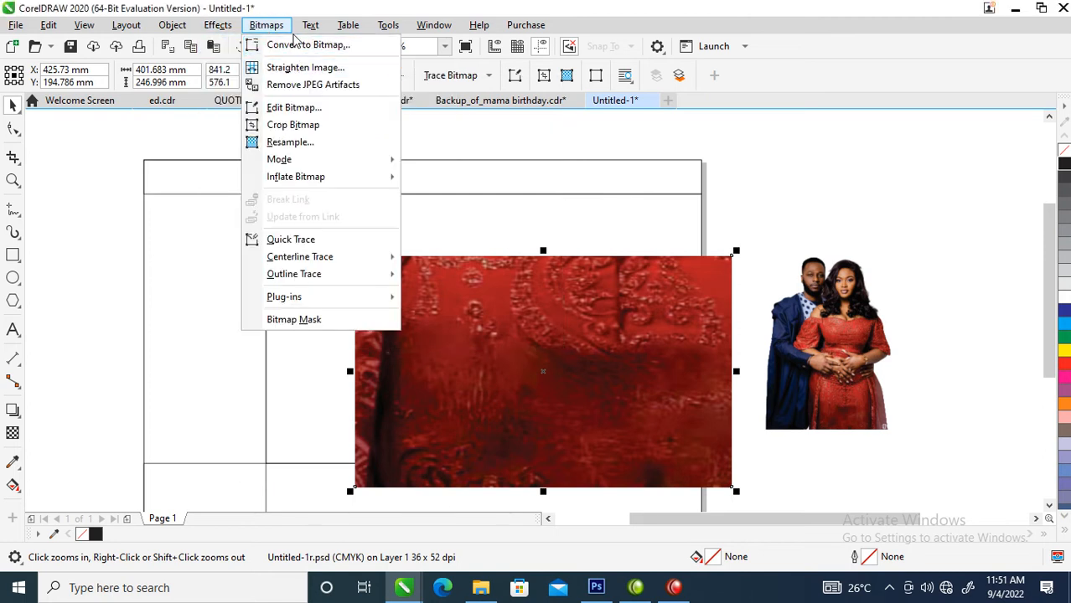
left_click(294, 44)
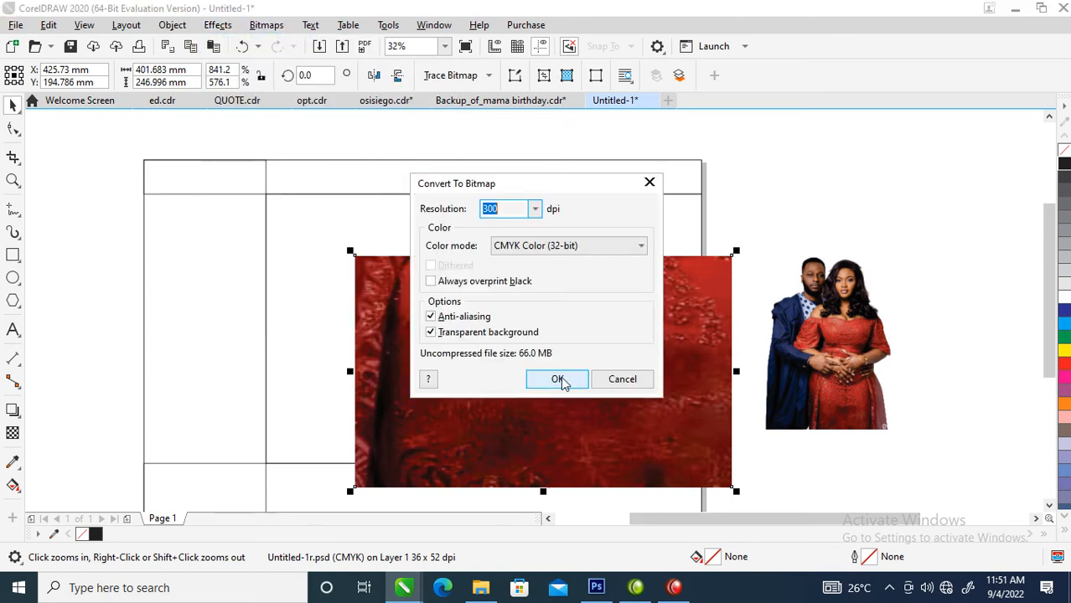
left_click(558, 380)
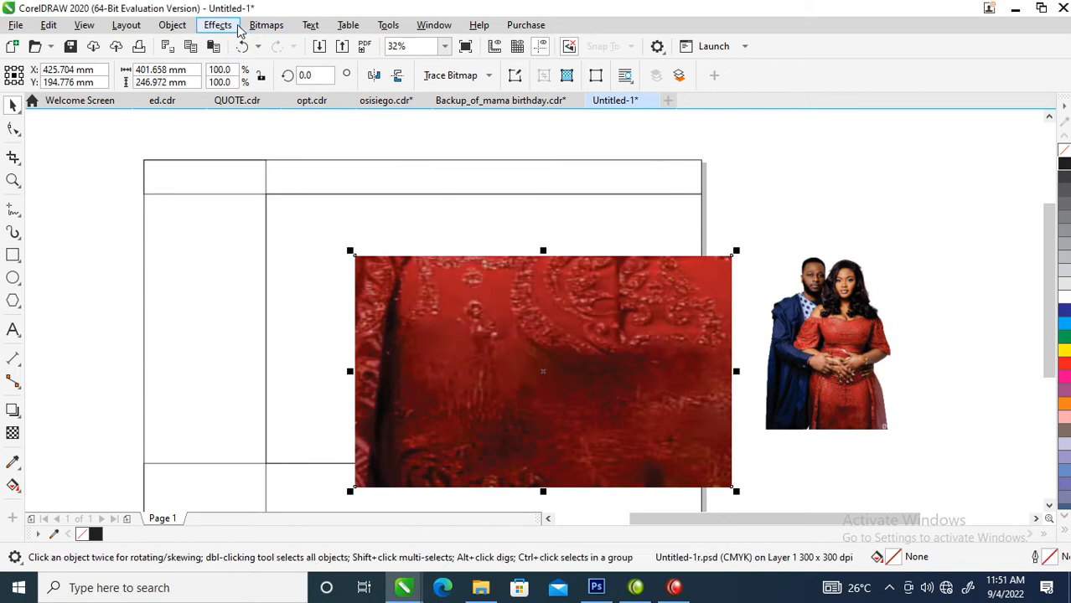
- Apply a Gaussian Blur with a radius of about 72.7 pixels to the red fabric bitmap
left_click(266, 24)
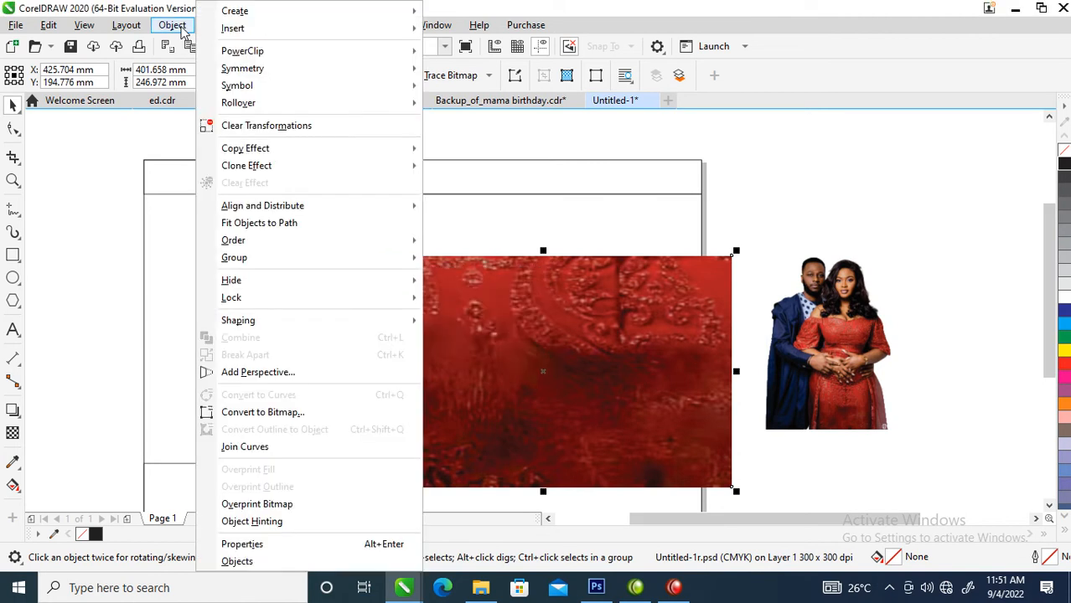
left_click(217, 26)
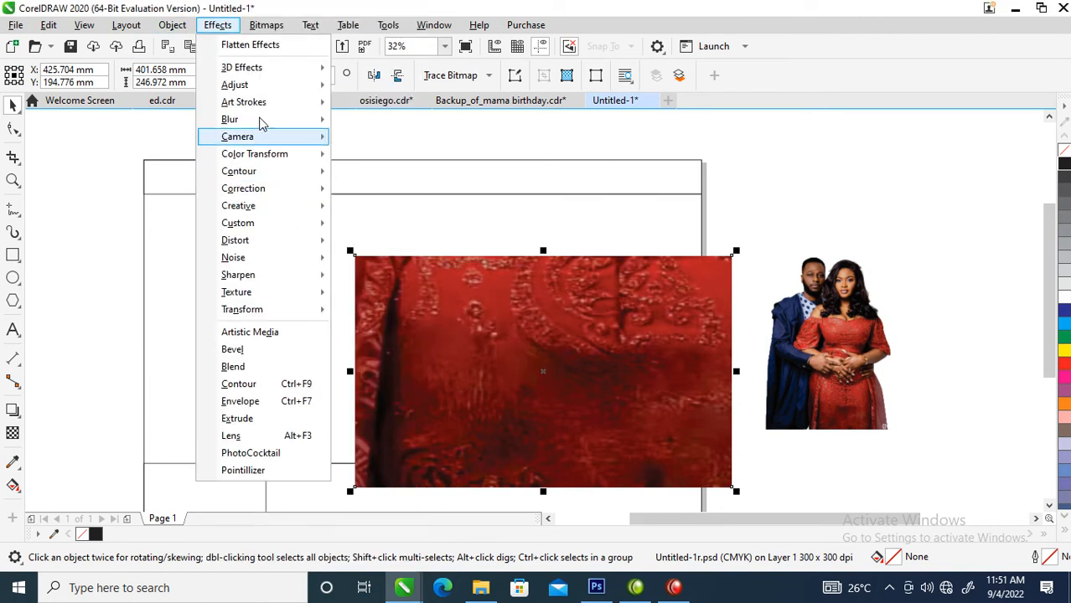
mouse_move(246, 123)
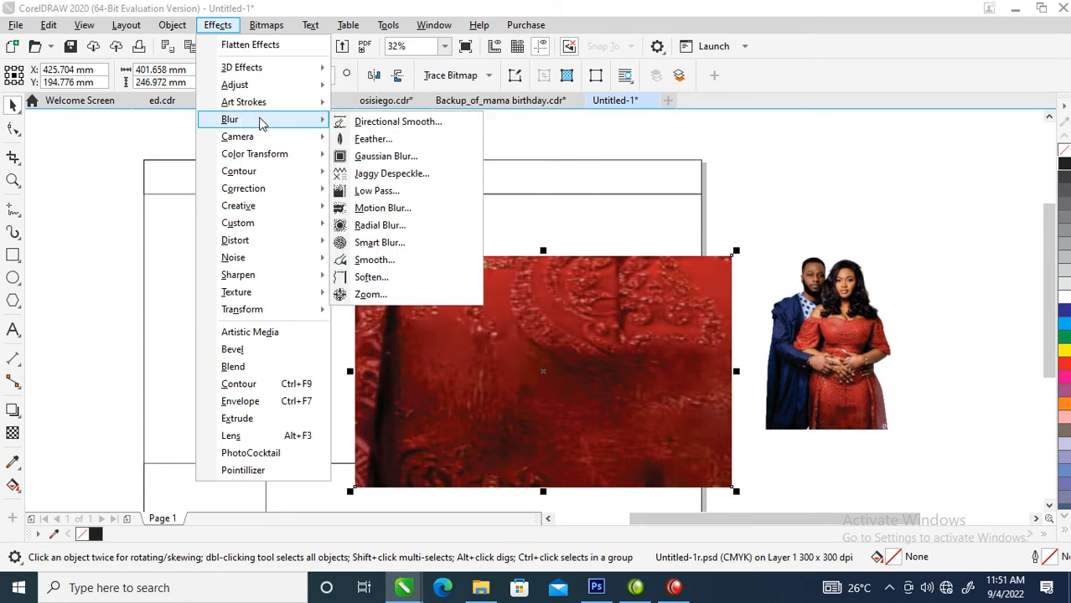
left_click(385, 159)
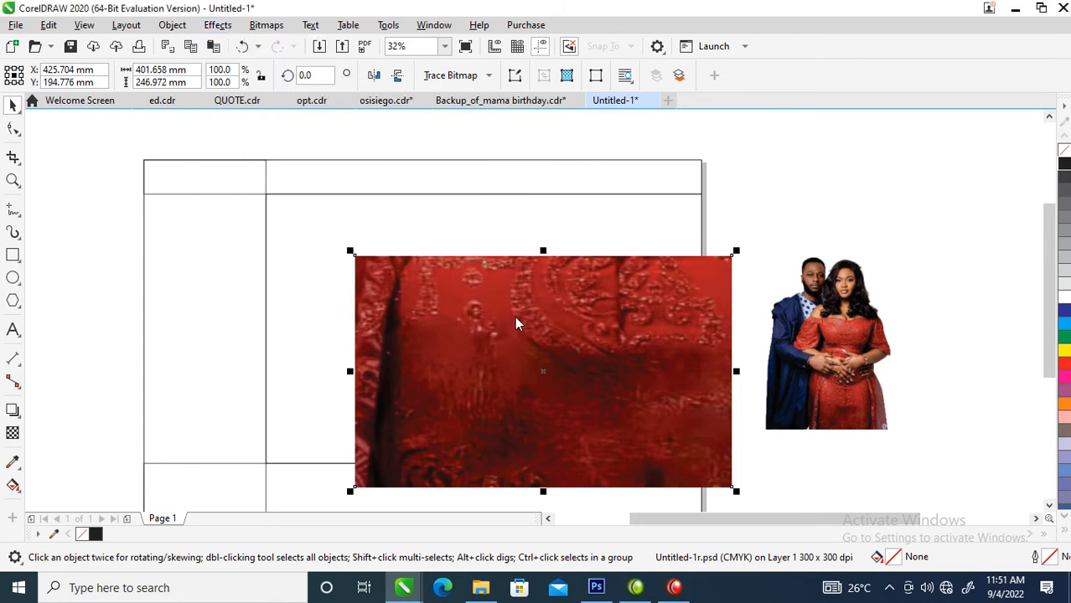
left_click_drag(513, 243, 767, 134)
left_click_drag(702, 168, 821, 176)
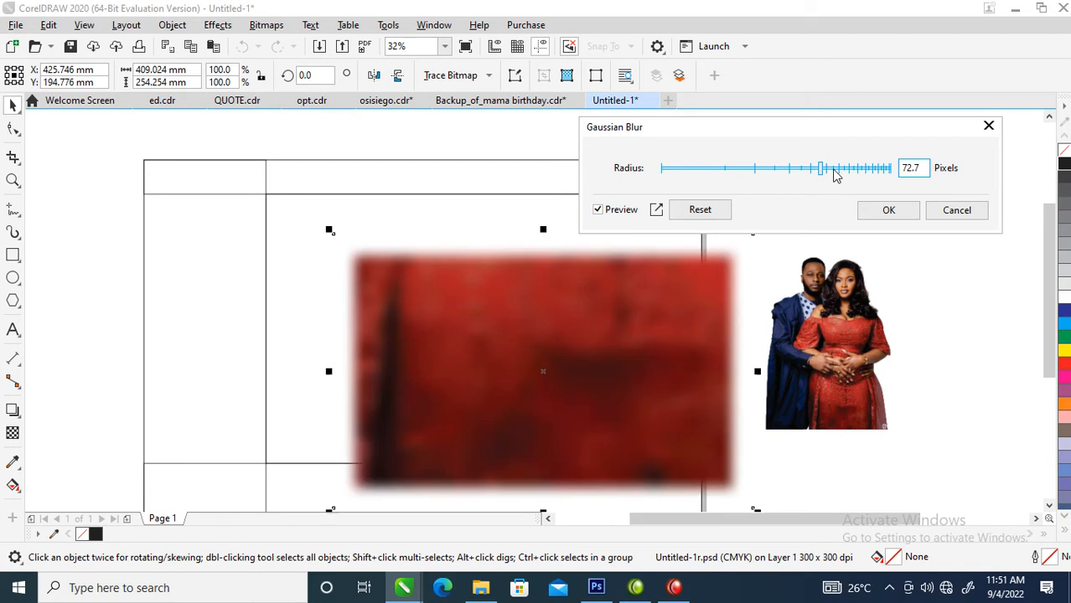
left_click(889, 210)
- PowerClip the couple photo inside the large central rectangle of the layout, keeping the blurred fabric out of the way
left_click_drag(686, 337, 268, 248)
left_click_drag(880, 337, 827, 352)
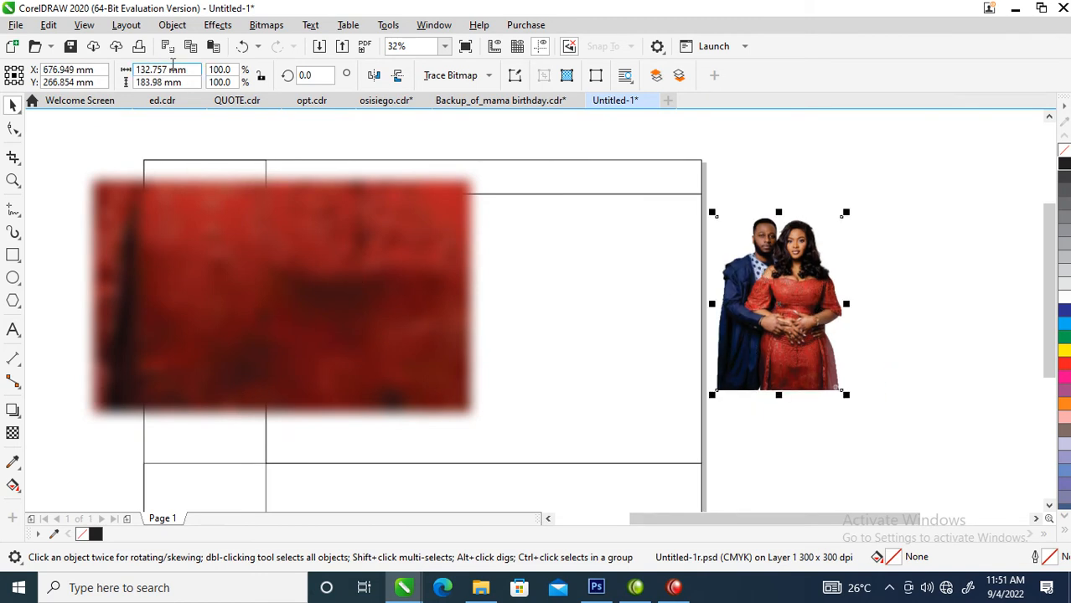
left_click(172, 25)
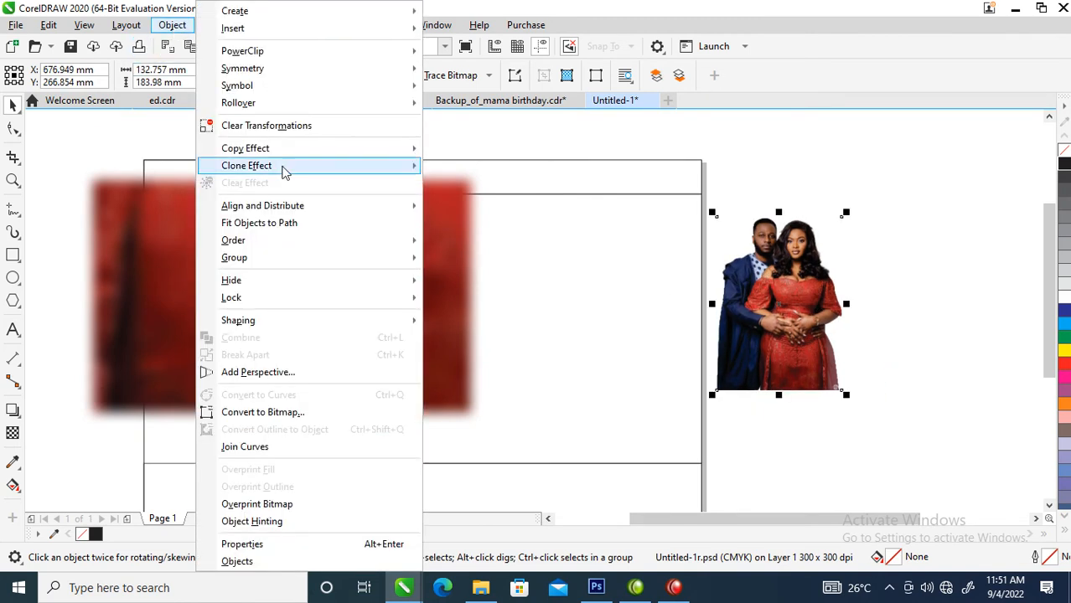
mouse_move(243, 50)
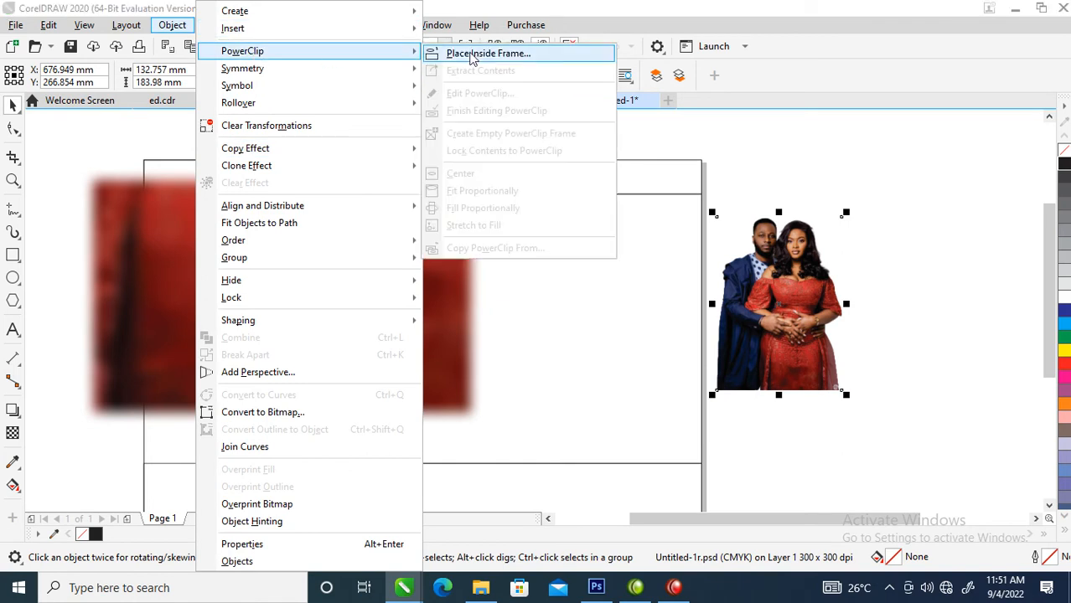
left_click(472, 54)
left_click(647, 335)
- Move the blurred fabric off the central panel and enlarge the couple photo to about 287 × 398 mm at the panel's left side
left_click_drag(466, 350, 963, 280)
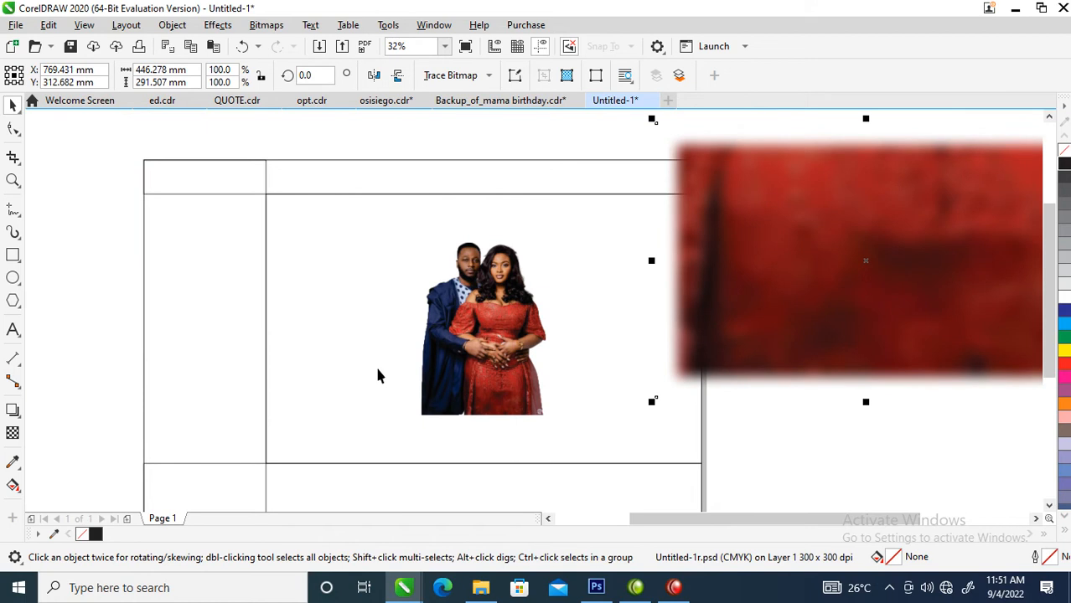
left_click(509, 309)
left_click_drag(548, 240, 624, 139)
left_click_drag(562, 281, 479, 338)
- Move the blurred fabric patch farther out, fully clear of the page's right edge
scroll(756, 292, "down", 2)
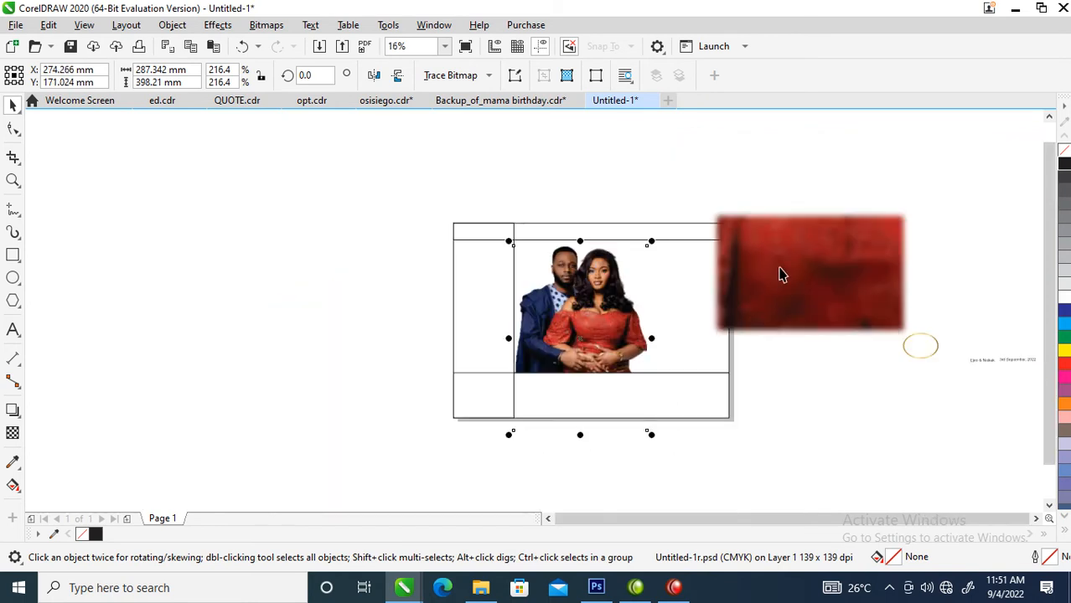
left_click(808, 283)
key("F2")
left_click_drag(354, 180, 773, 359)
left_click_drag(881, 234, 881, 235)
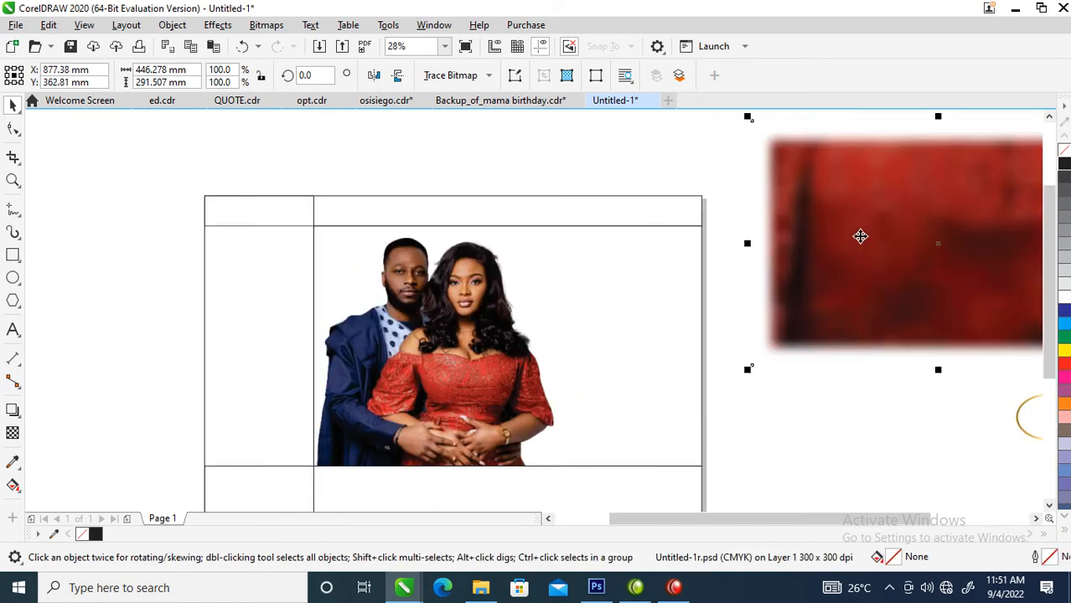
- Draw a rectangle about 166 × 182 mm to the right of the couple and convert it to curves
left_click(13, 256)
left_click_drag(551, 218, 694, 374)
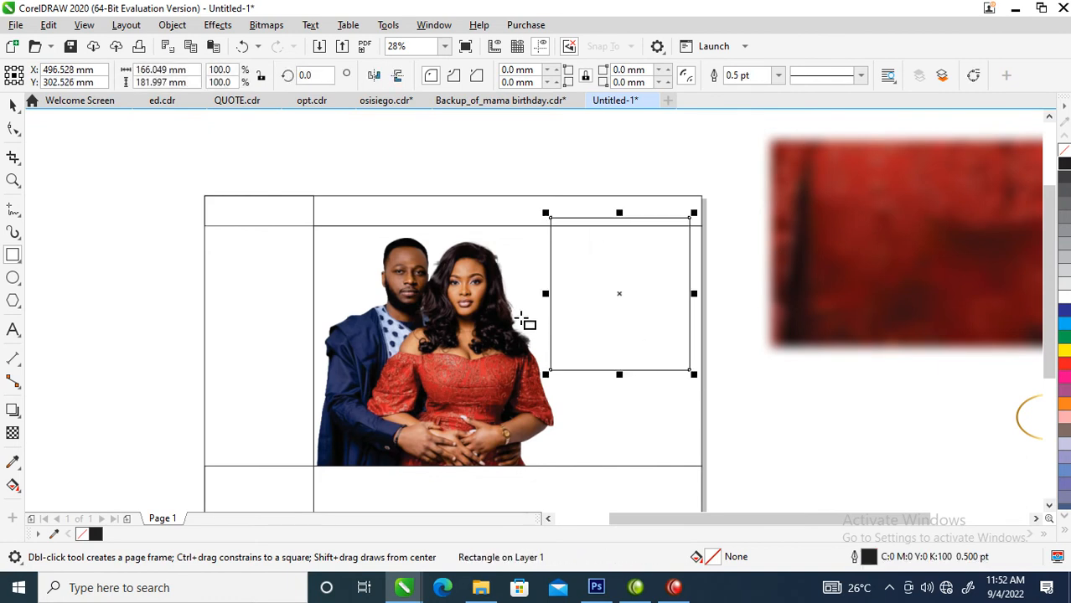
right_click(612, 268)
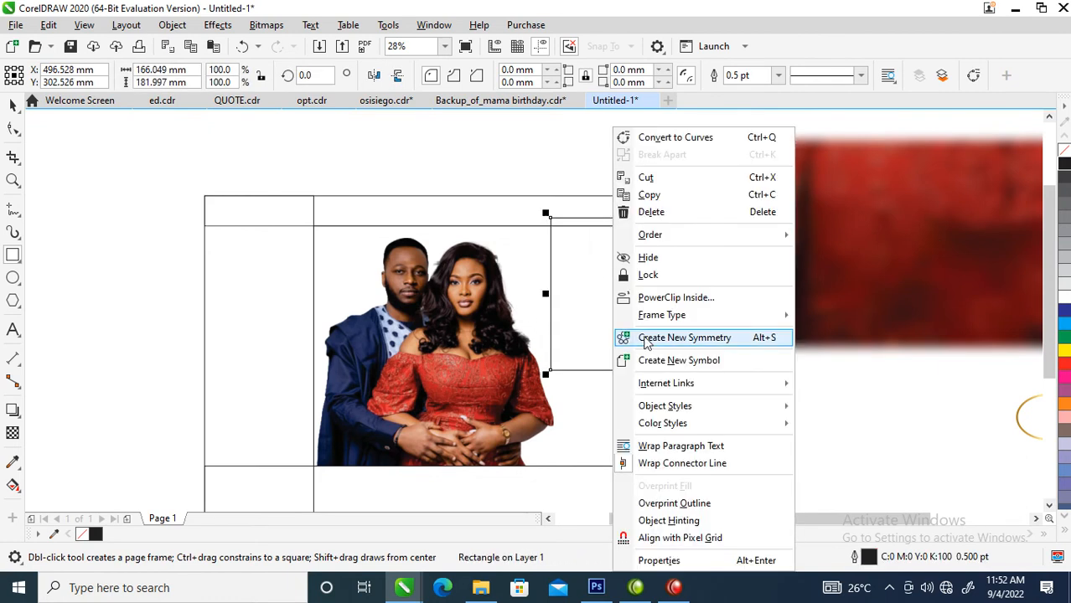
left_click(675, 138)
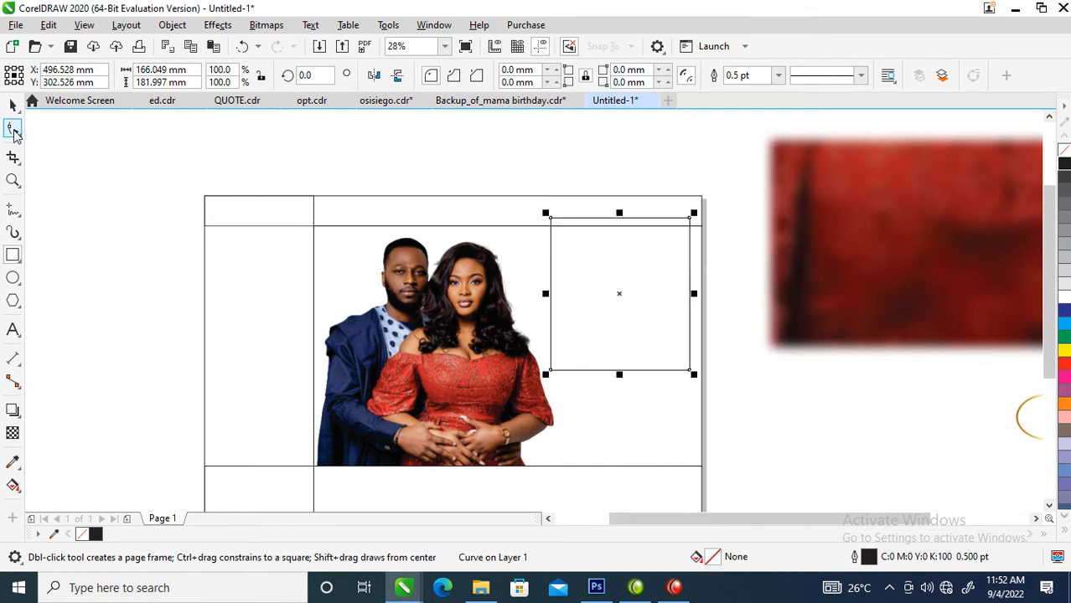
- Pull the middle of the rectangle's lower edge down into a point, making a pennant about 226 mm high
left_click(13, 129)
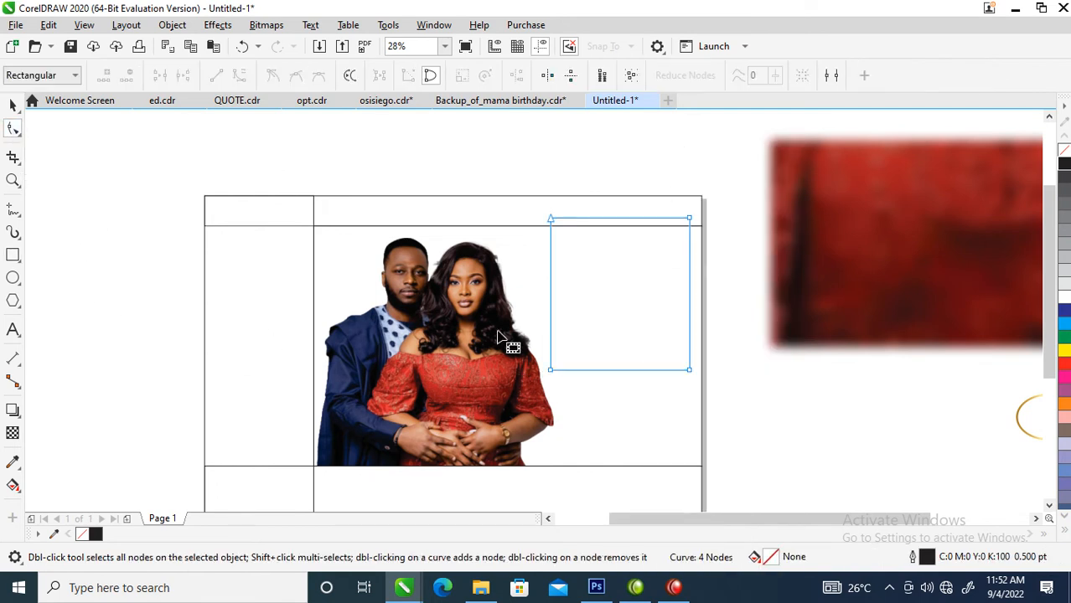
left_click_drag(620, 378, 619, 417)
key("space")
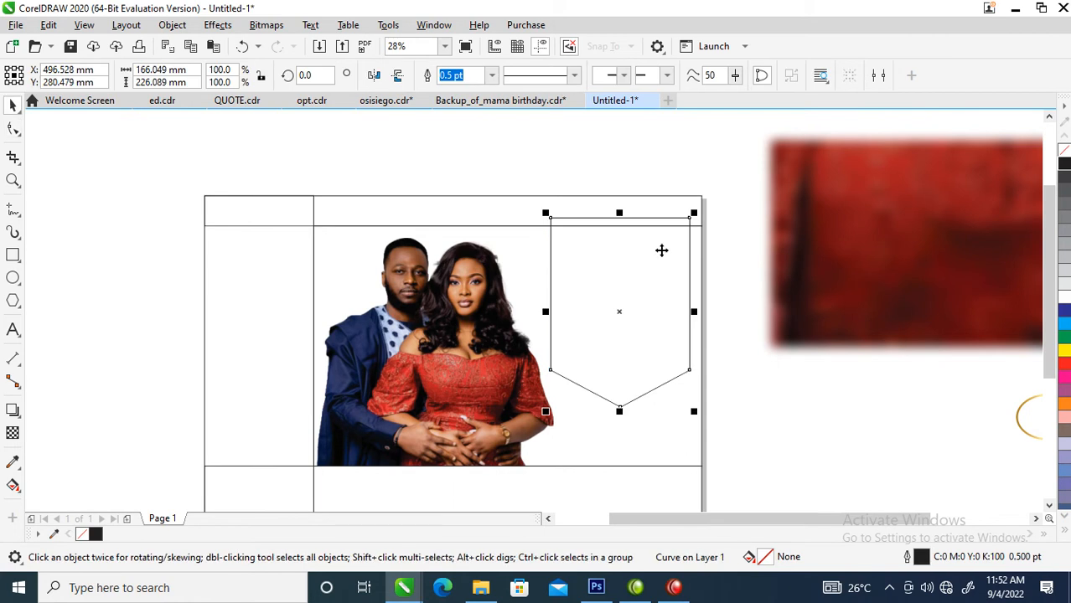
- Duplicate the pennant twice at lower positions and trim the lowest copy with the middle one, leaving a thin chevron strip
left_click_drag(647, 265, 647, 300)
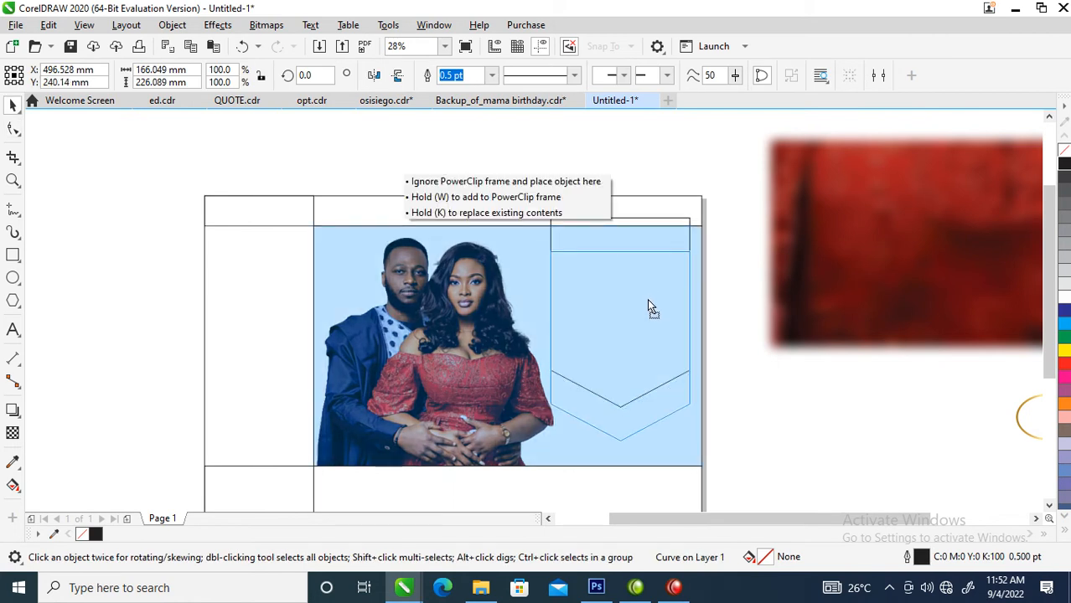
left_click_drag(647, 298, 647, 299)
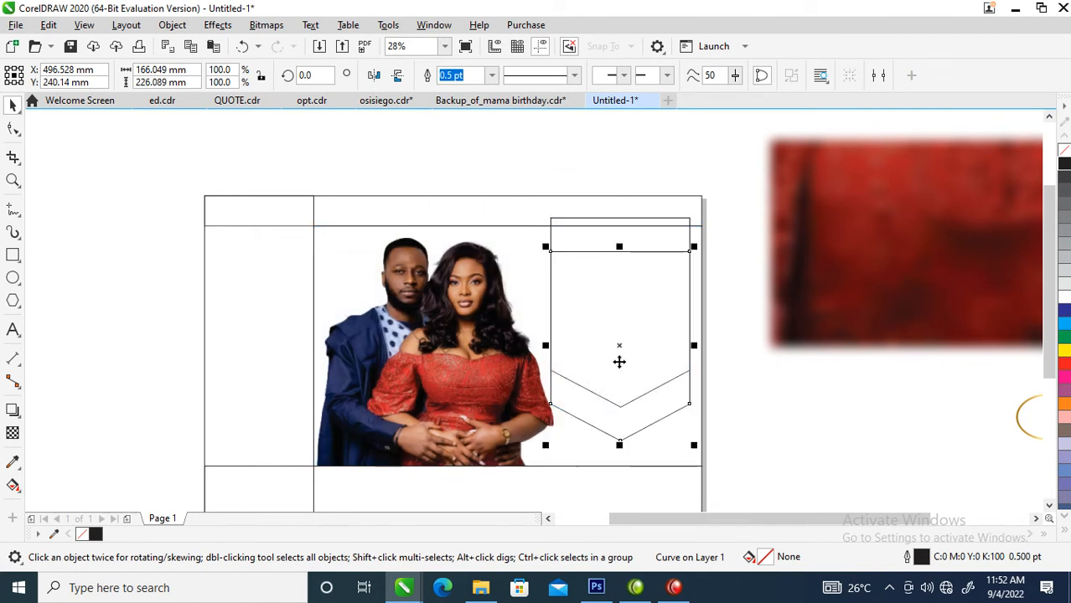
left_click_drag(619, 349, 620, 343)
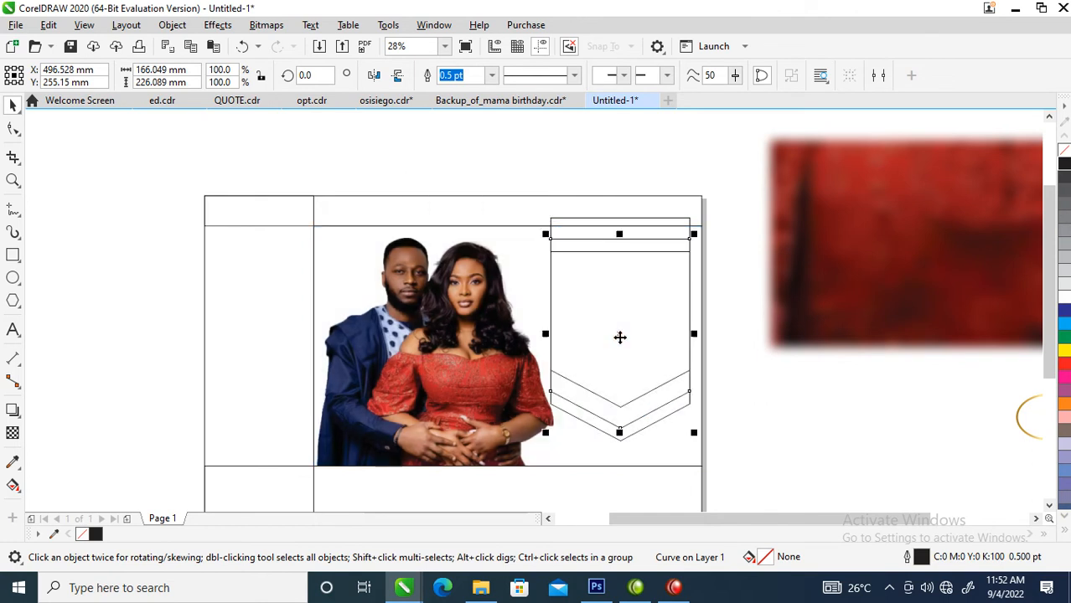
left_click(656, 424, "shift")
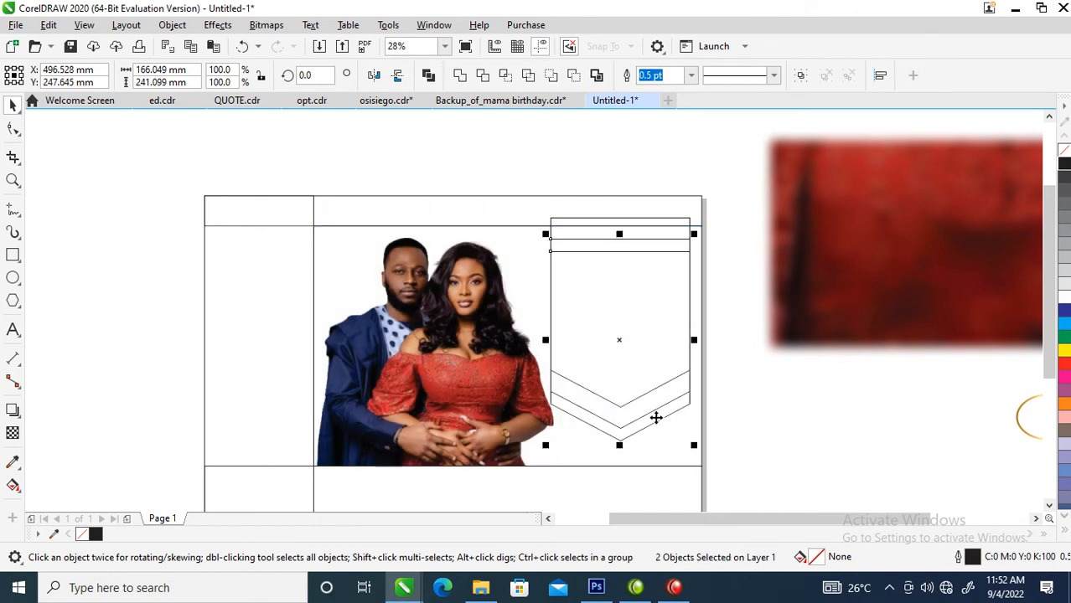
left_click(484, 76)
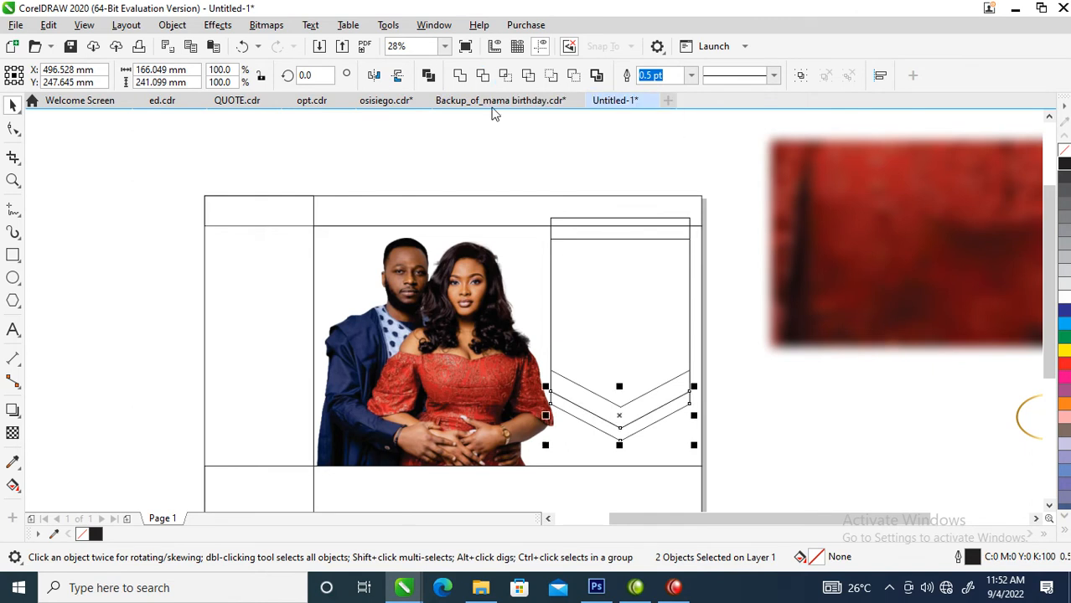
- Delete the topmost pennant and move the remaining one up to the central panel's upper edge, leaving a gap above the chevron
left_click(685, 220)
key("Delete")
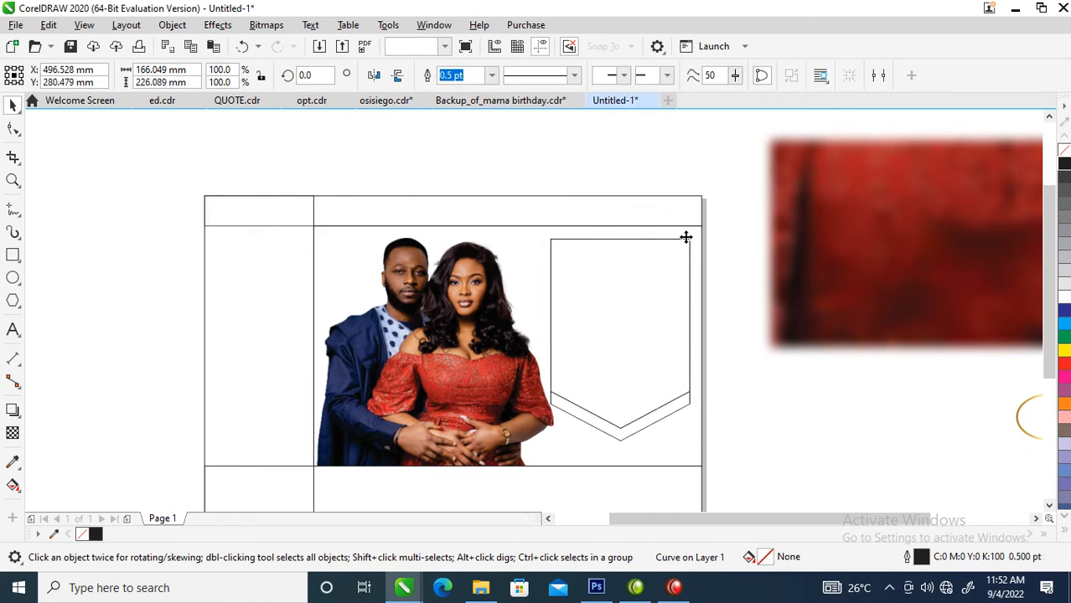
left_click(678, 376)
left_click_drag(682, 368, 683, 355)
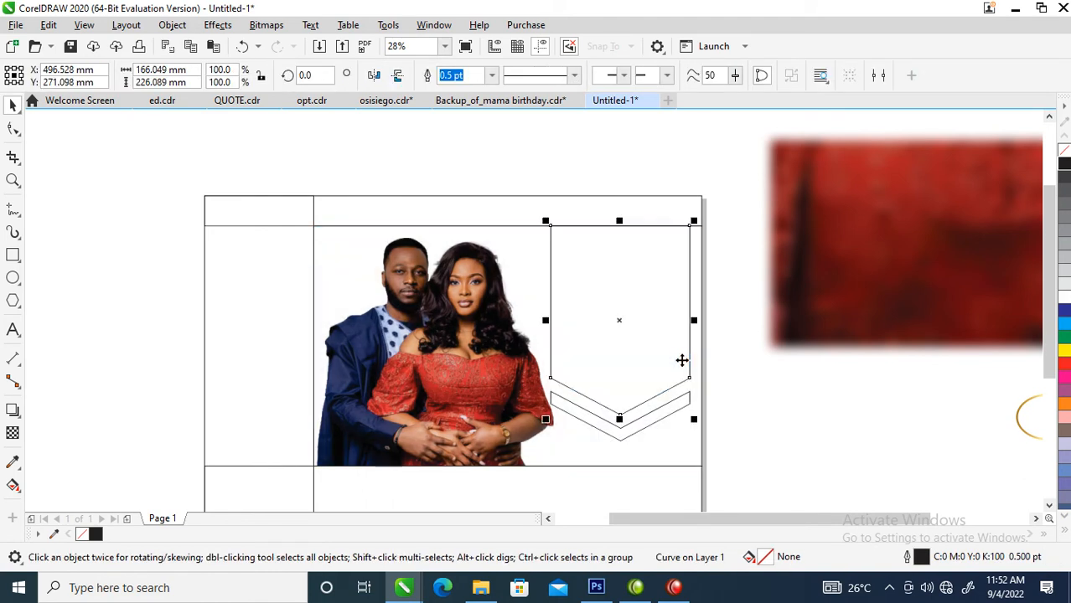
- PowerClip the blurred red fabric inside the pennant shape
mouse_move(927, 277)
left_mouse_down()
mouse_move(824, 288)
mouse_move(824, 273)
mouse_move(825, 285)
mouse_move(873, 290)
left_mouse_up()
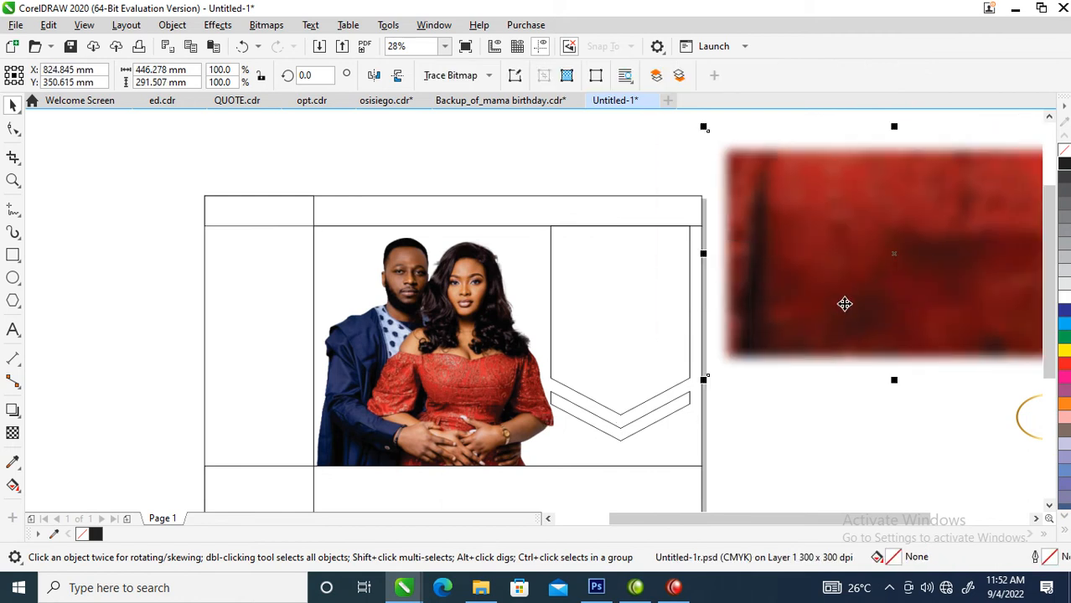
left_click(172, 26)
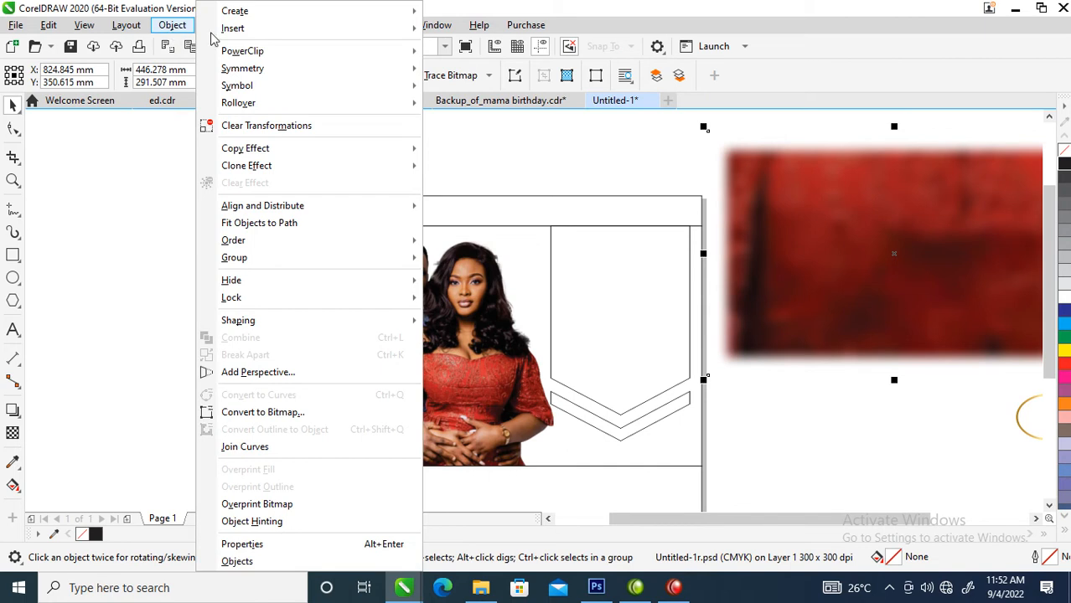
mouse_move(258, 52)
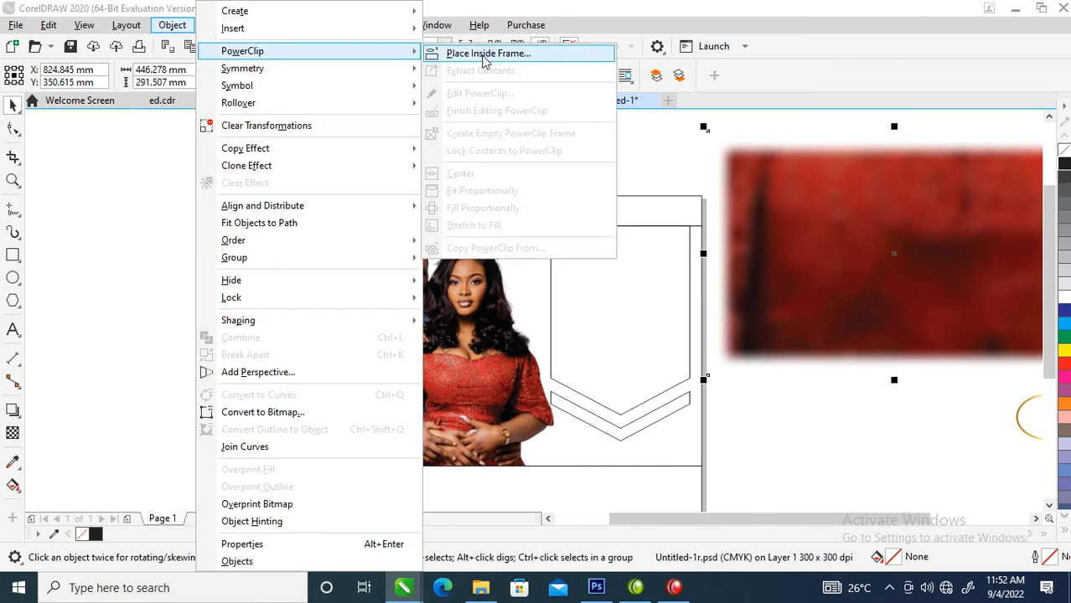
left_click(485, 54)
left_click(627, 287)
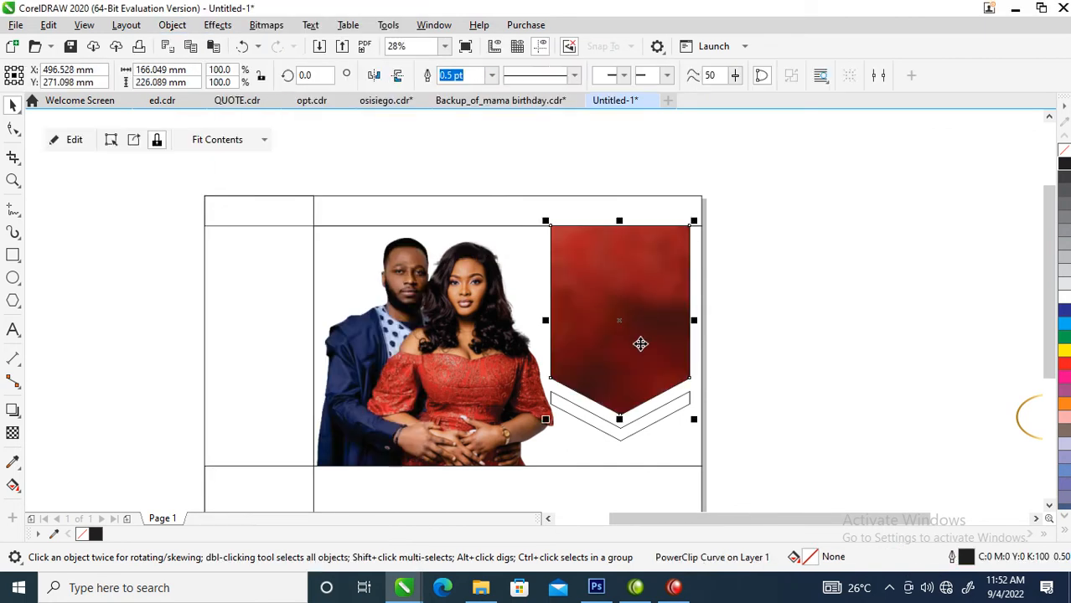
left_click(774, 325)
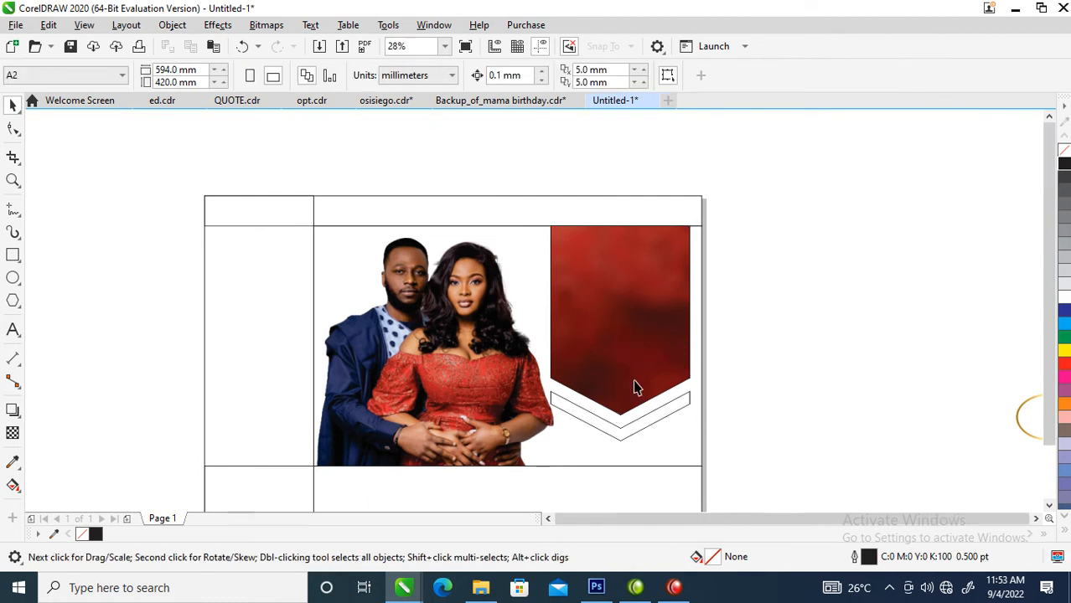
- Copy all properties of the gold ellipse, including its fountain fill, onto the chevron strip below the pennant
scroll(635, 381, "down", 2)
key("F2")
left_click_drag(372, 247, 874, 468)
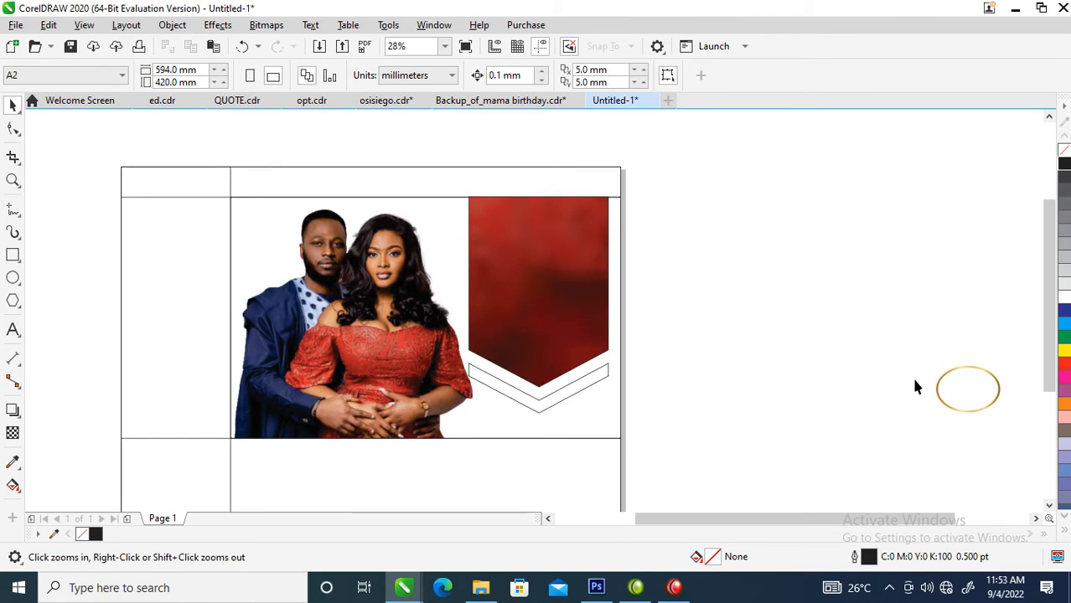
left_click_drag(950, 381, 559, 394)
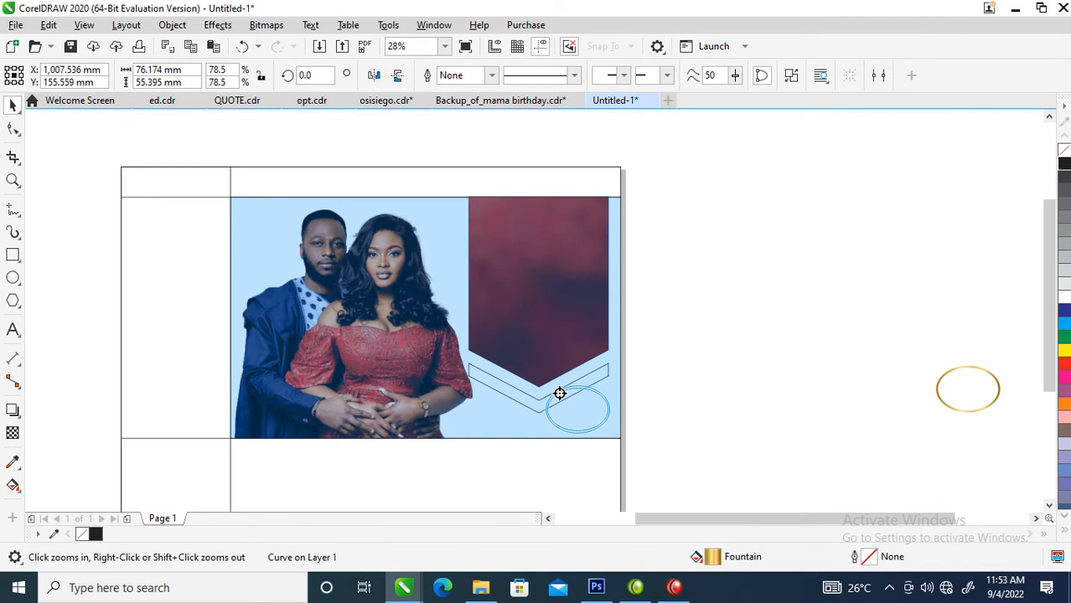
right_click(559, 394)
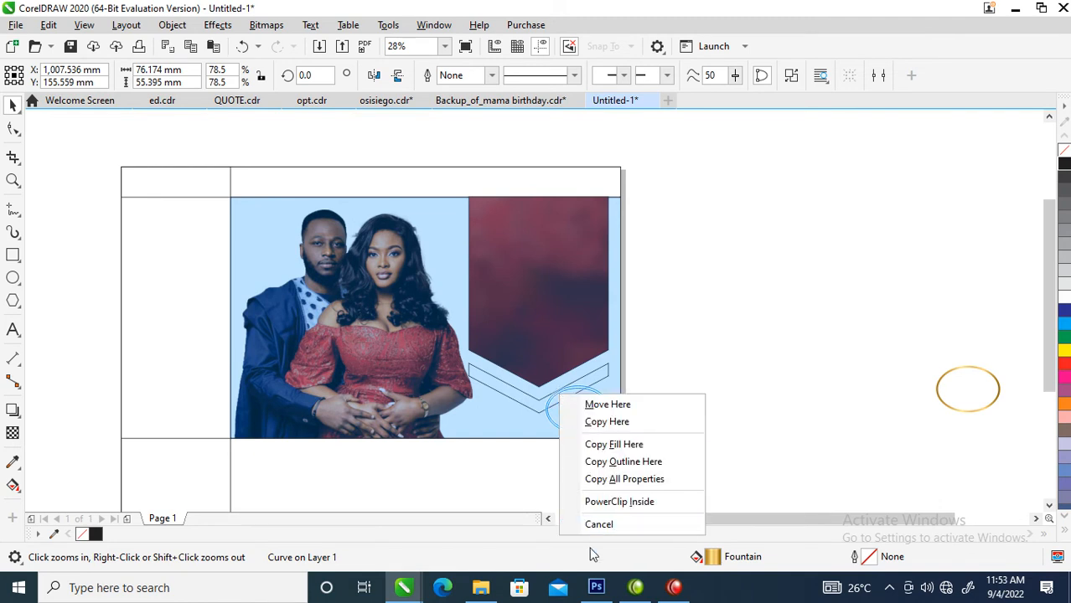
left_click(633, 481)
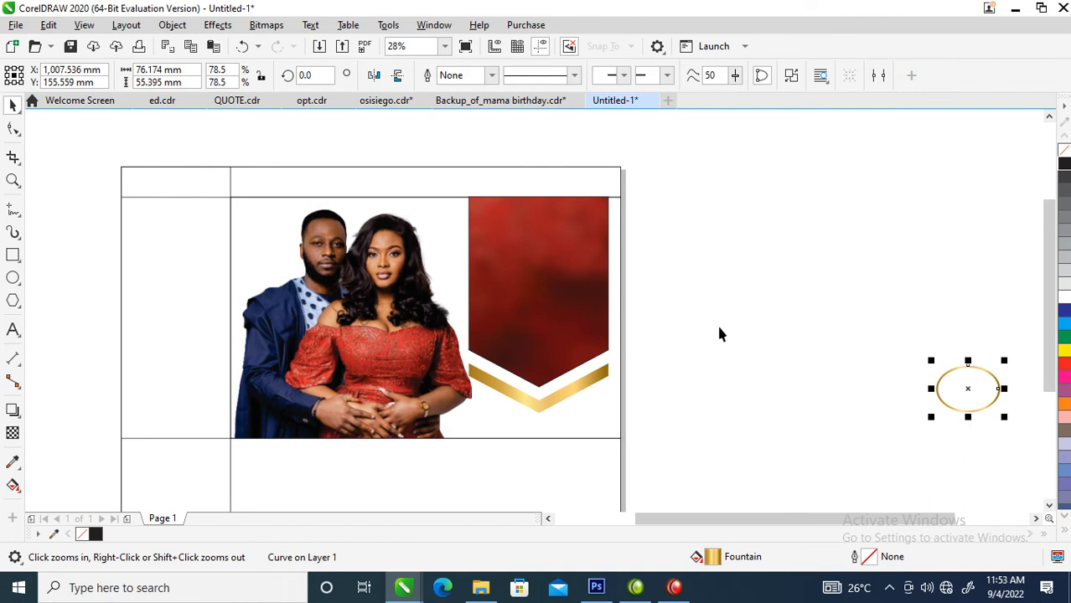
- Move the couple's names and the date text next to the page's right edge, level with the pennant
scroll(675, 347, "down", 4)
key("z")
left_click_drag(464, 272, 869, 403)
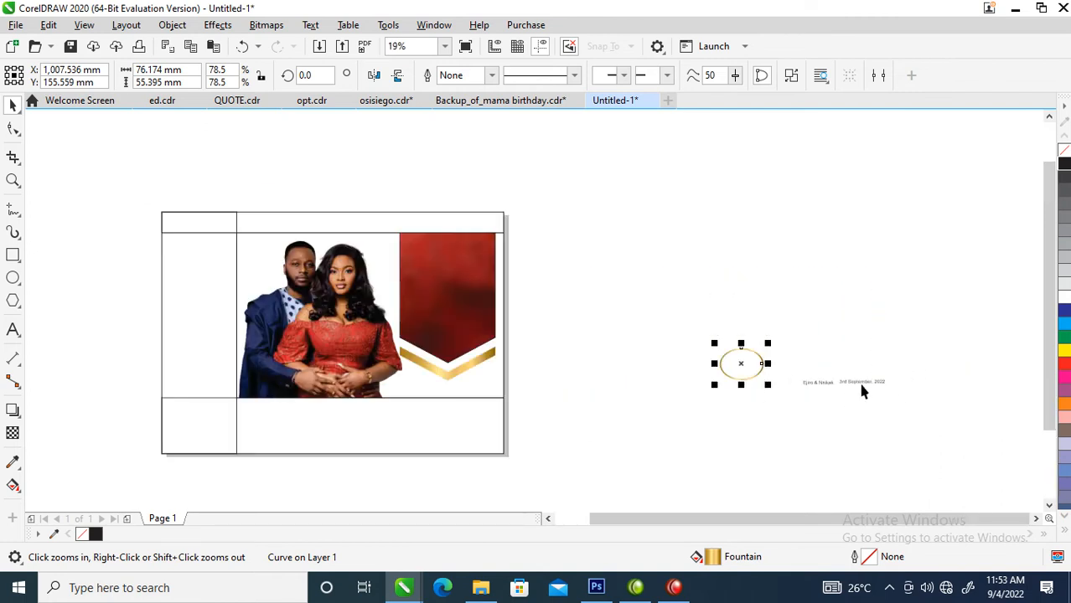
mouse_move(949, 364)
left_mouse_down()
mouse_move(793, 408)
mouse_move(530, 299)
mouse_move(506, 309)
left_mouse_up()
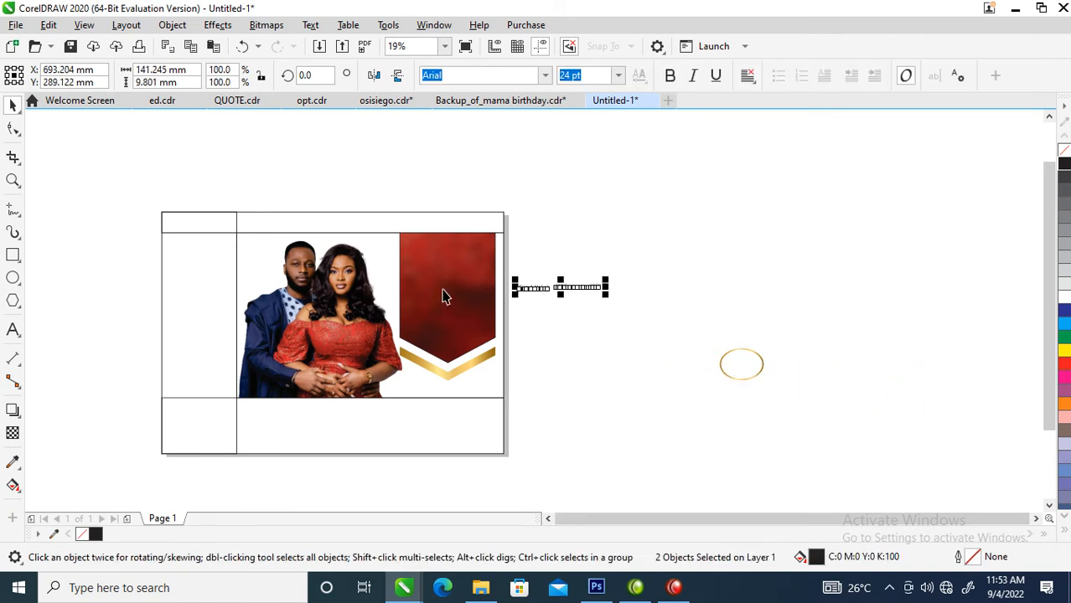
- Enlarge the couple's names text to about 135 pt and move it over the red pennant
key("z")
left_click_drag(107, 198, 635, 394)
key("space")
left_click(789, 281)
left_click_drag(809, 269, 928, 188)
left_click_drag(757, 283, 643, 289)
- Format the couple's names in white Hello Paris Serif and bring the text in front of the red pennant
left_click(544, 75)
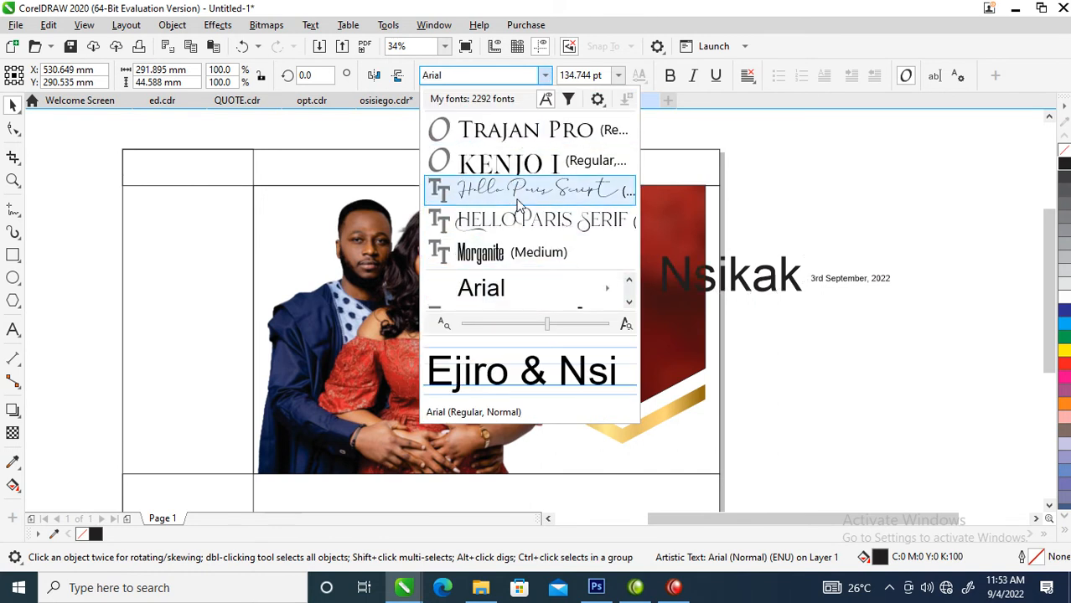
left_click(520, 219)
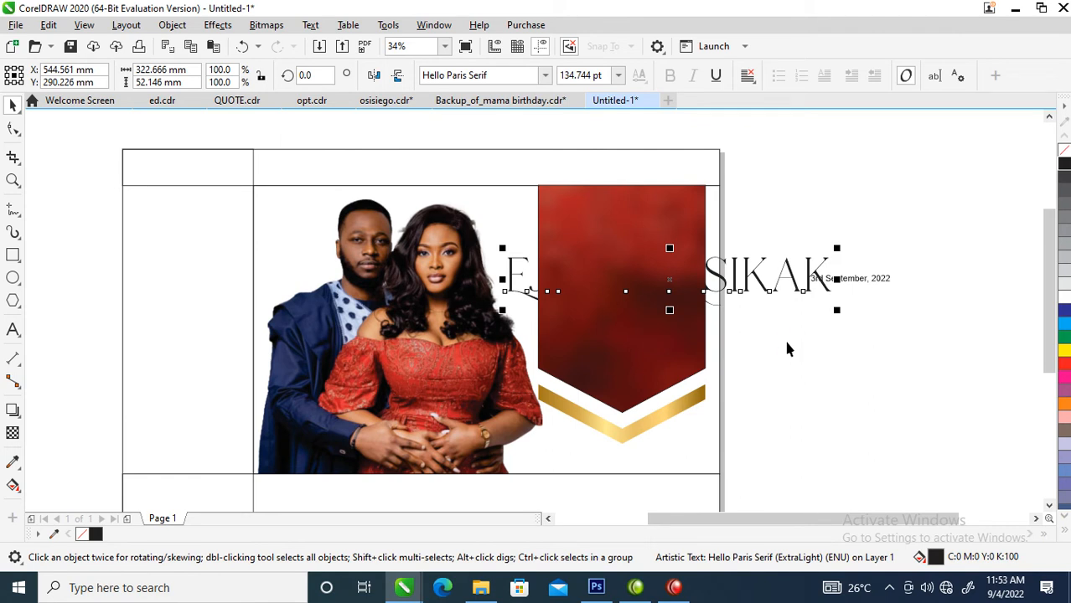
key("shift+Page_Up")
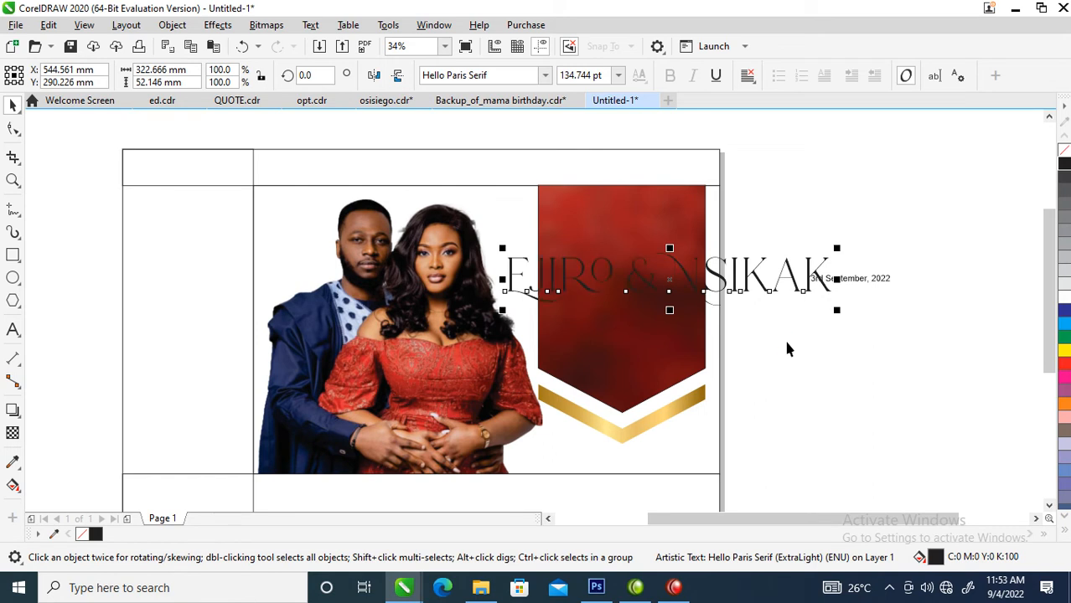
left_click(1064, 296)
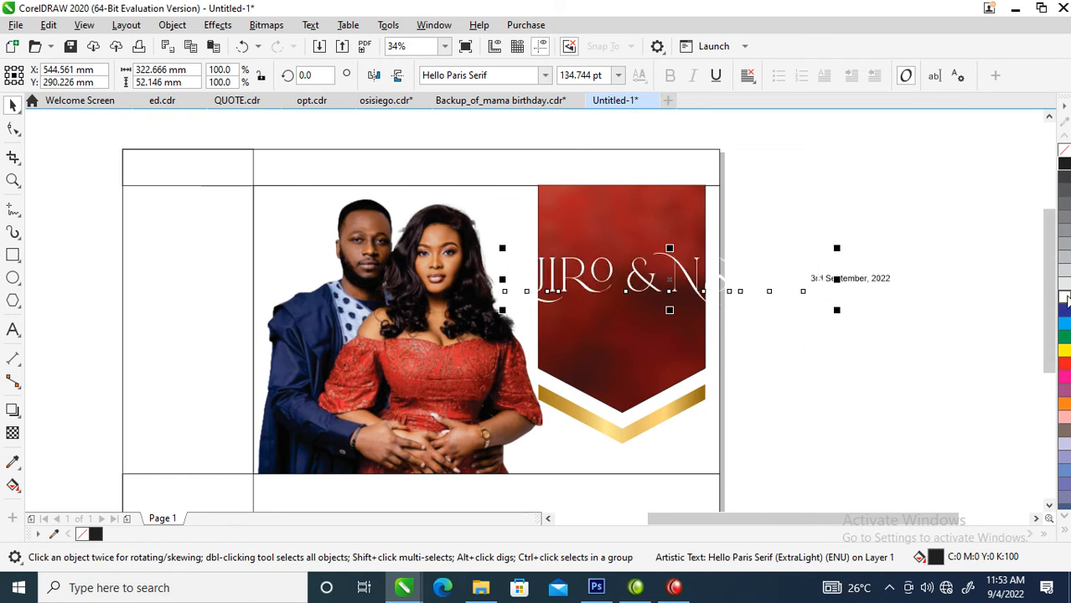
- Break the names text into separate words and stack them on two lines over the pennant, scaled down to about 91 pt
left_click_drag(647, 283, 696, 239)
key("ctrl+k")
left_click_drag(700, 243, 597, 284)
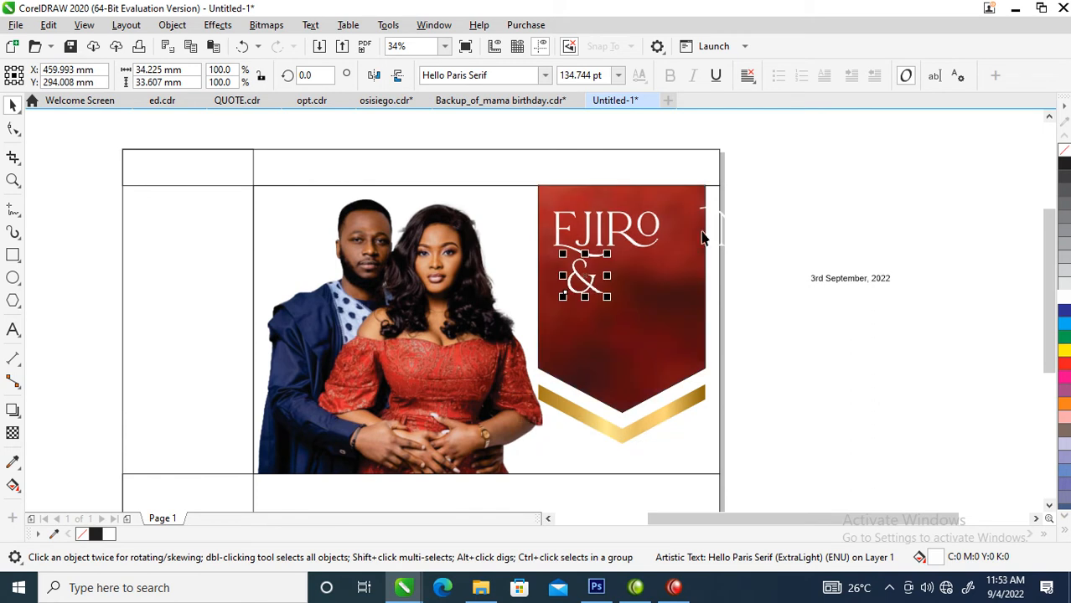
left_click_drag(721, 223, 644, 323)
left_click_drag(852, 181, 518, 325)
left_click_drag(775, 208, 702, 208)
- Rotate the red pennant and gold chevron together clockwise to about 326 degrees and group them
key("F2")
left_click_drag(470, 175, 751, 369)
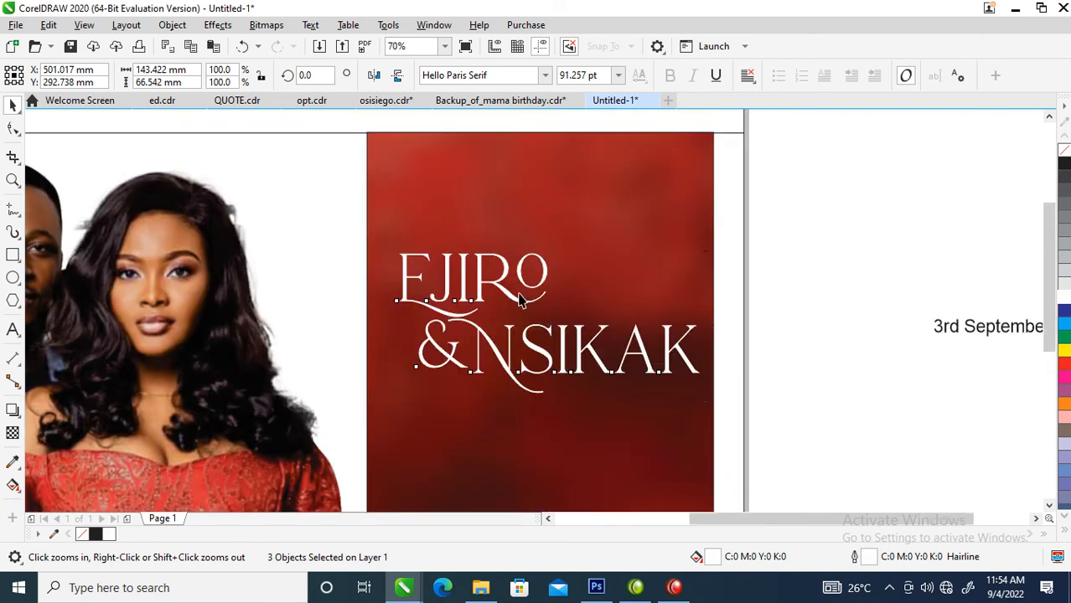
scroll(522, 293, "down", 4)
key("F2")
left_click_drag(246, 199, 609, 407)
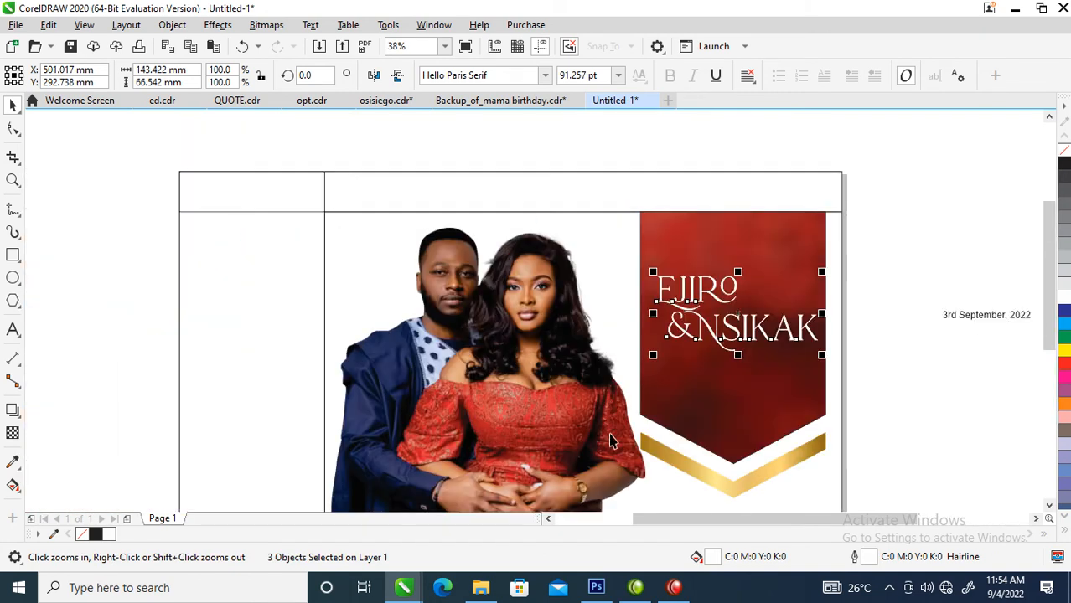
left_click(724, 423)
left_click(766, 473, "shift")
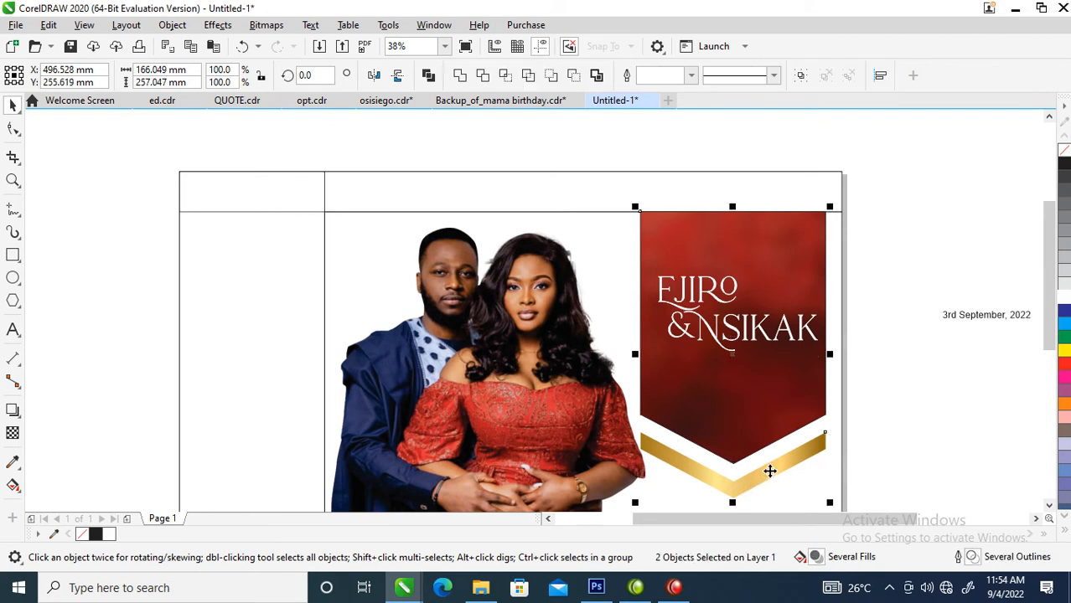
left_click(743, 399)
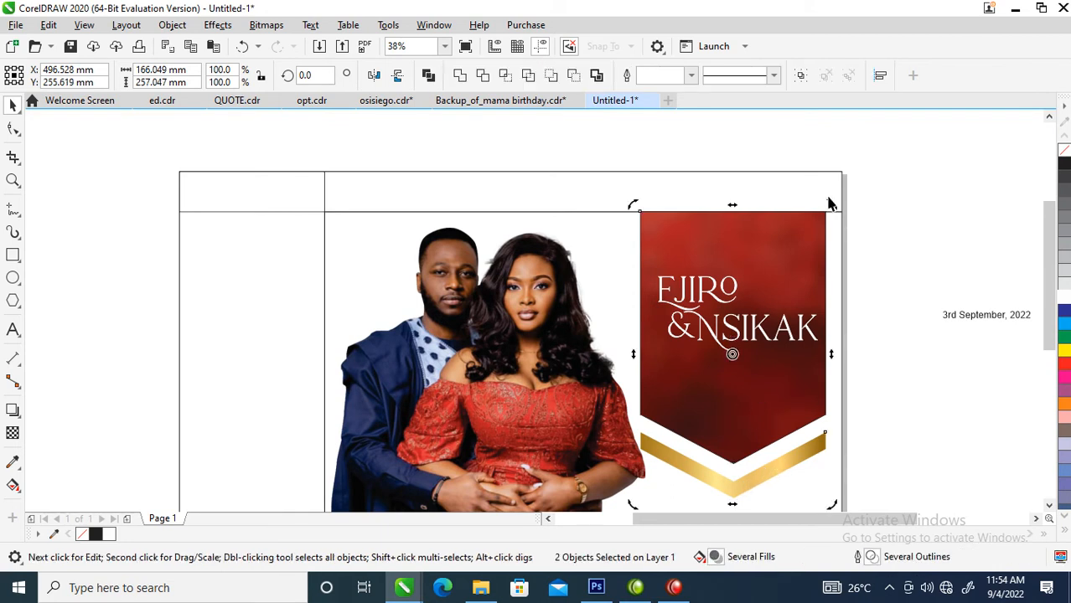
mouse_move(830, 203)
left_mouse_down()
mouse_move(900, 293)
mouse_move(853, 232)
left_mouse_up()
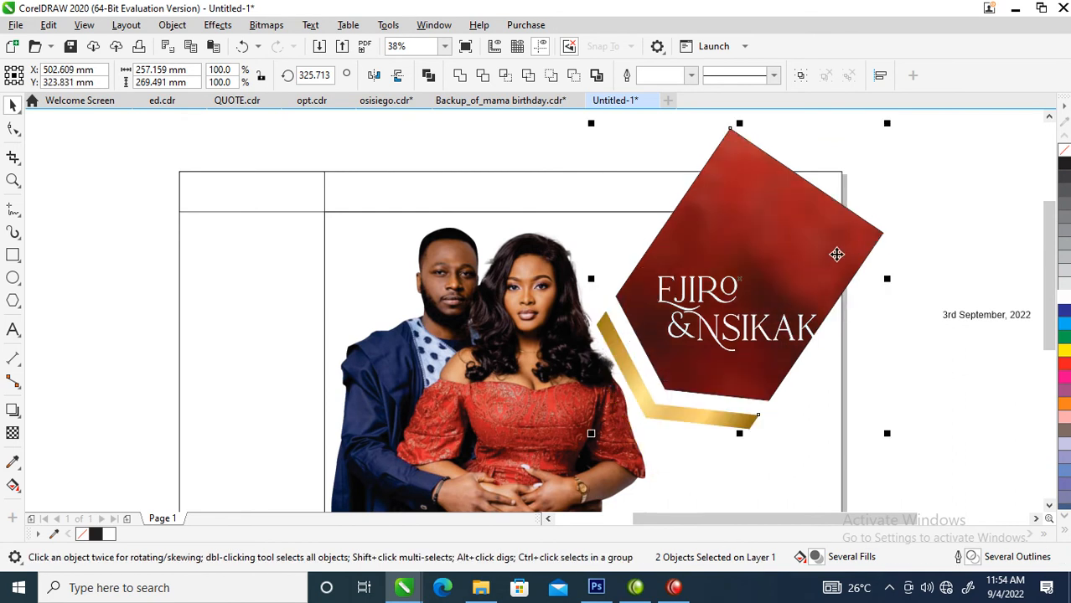
key("ctrl+g")
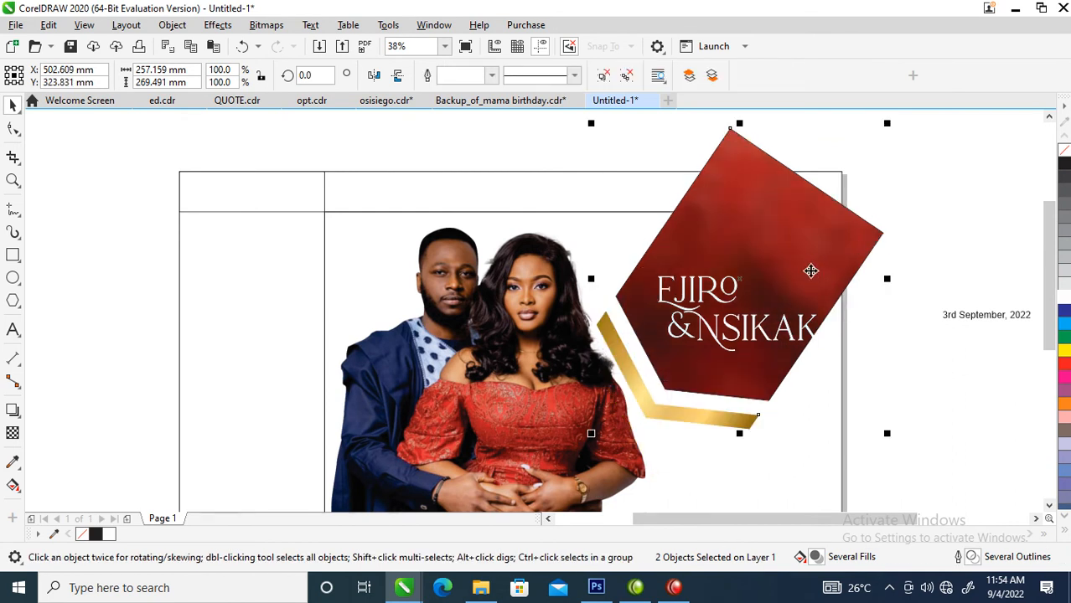
- PowerClip the pennant and chevron group inside the photo frame and move it up behind the couple's names at the frame's upper-right corner
left_click_drag(827, 235, 823, 406)
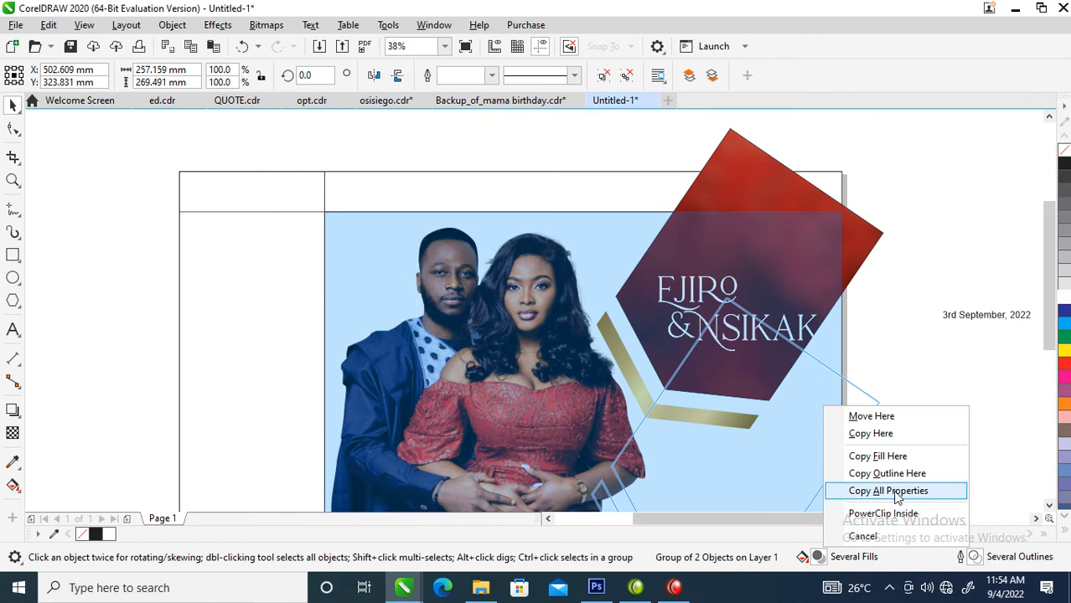
left_click(890, 514)
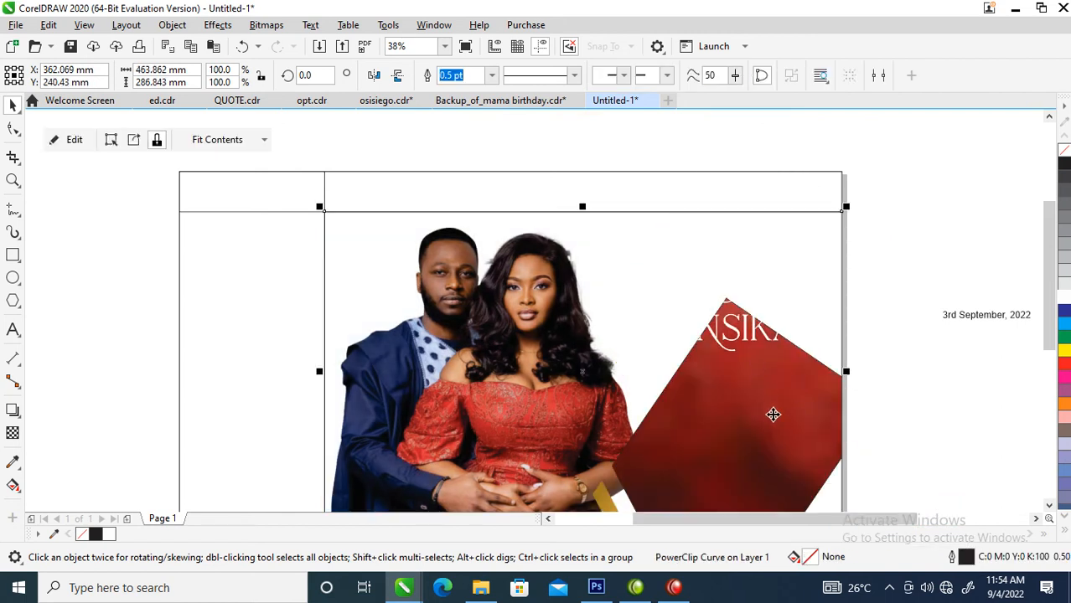
left_click(771, 411, "ctrl")
left_click_drag(745, 429, 769, 292)
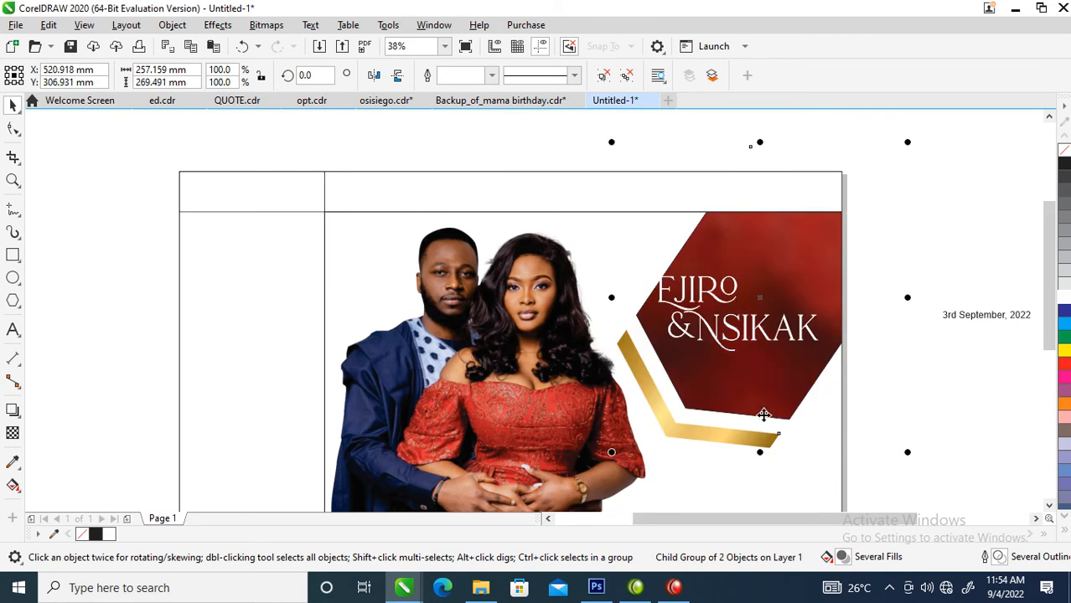
scroll(764, 414, "down", 2)
key("z")
left_click_drag(497, 268, 915, 504)
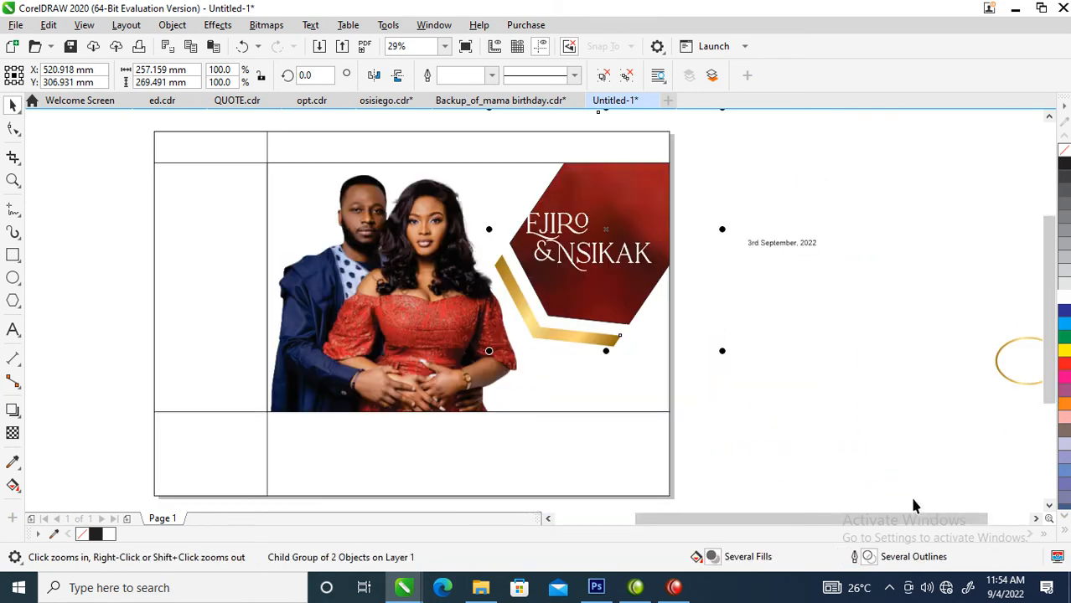
- Change the font of both names to Kenjo I, leaving the ampersand in its script-like serif
left_click(781, 174)
left_click(609, 264)
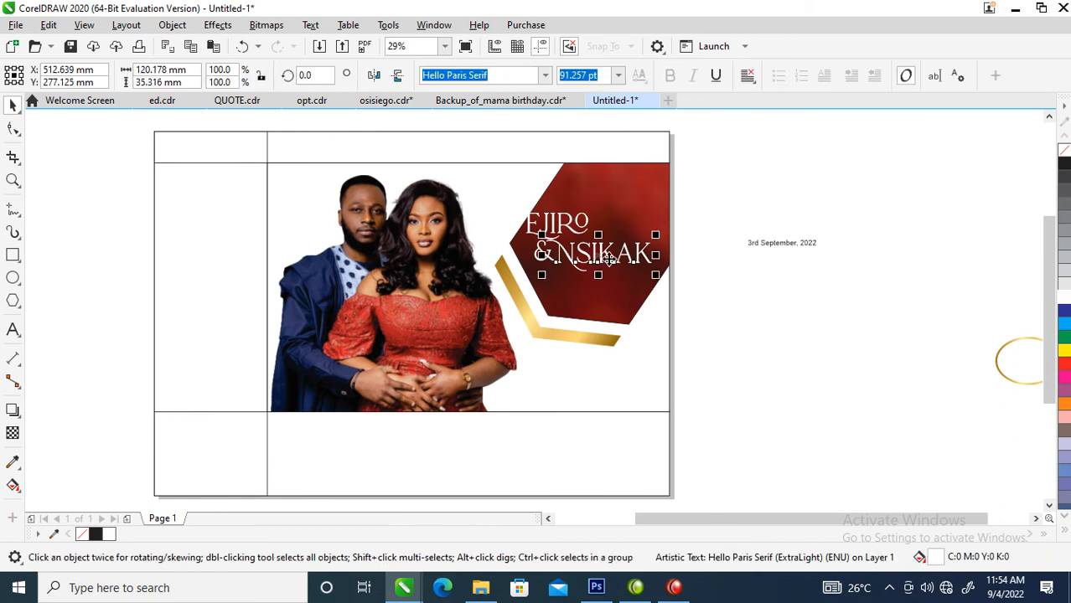
left_click(545, 75)
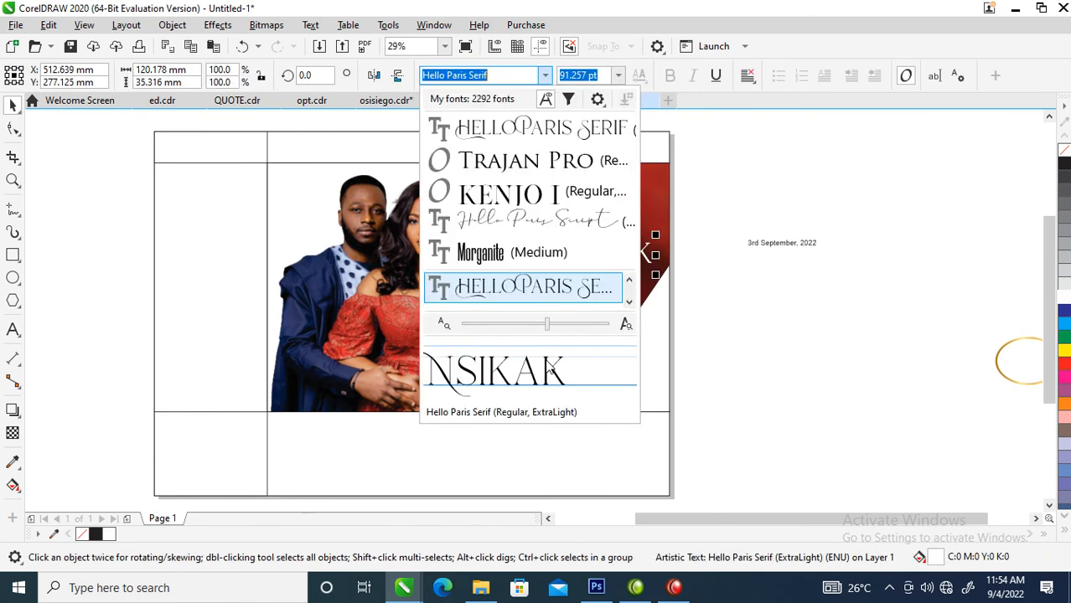
left_click(525, 201)
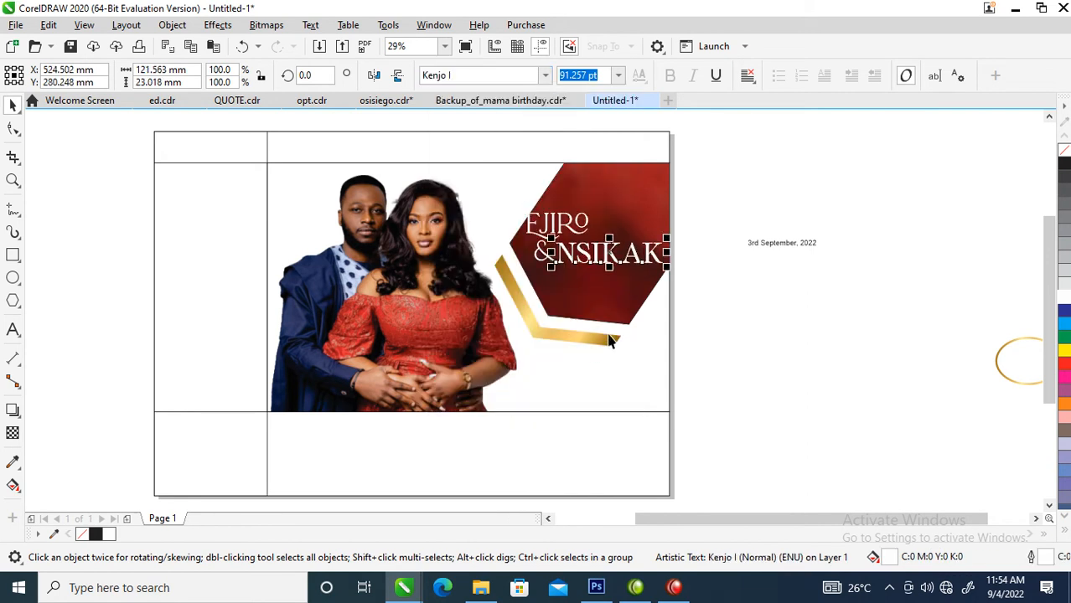
left_click(558, 223)
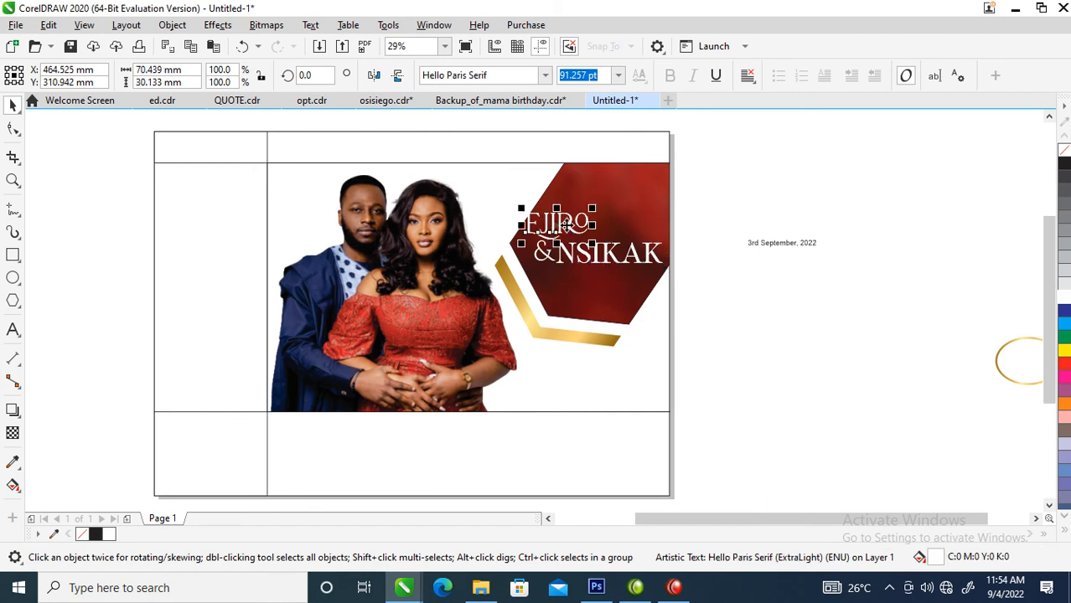
left_click(544, 74)
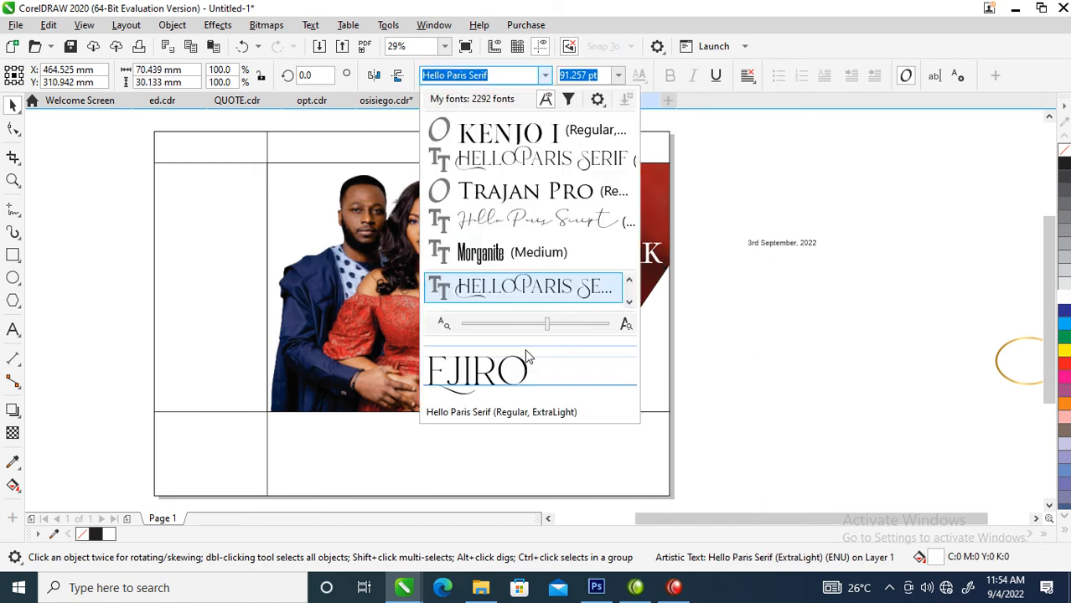
left_click(507, 130)
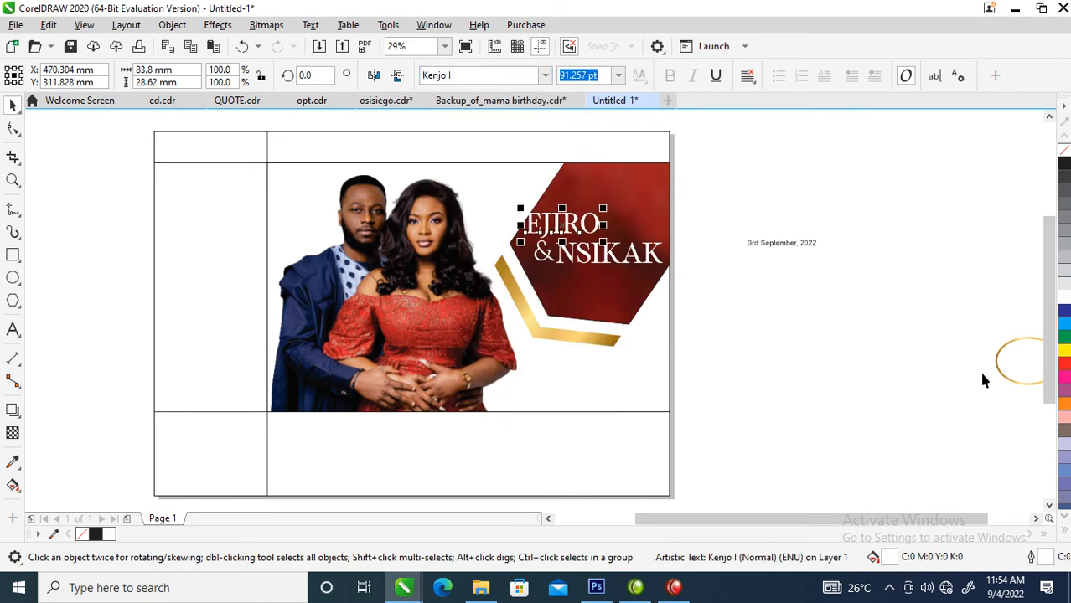
- Copy all properties of the gold ellipse onto the lower name
left_click_drag(1006, 377, 655, 258)
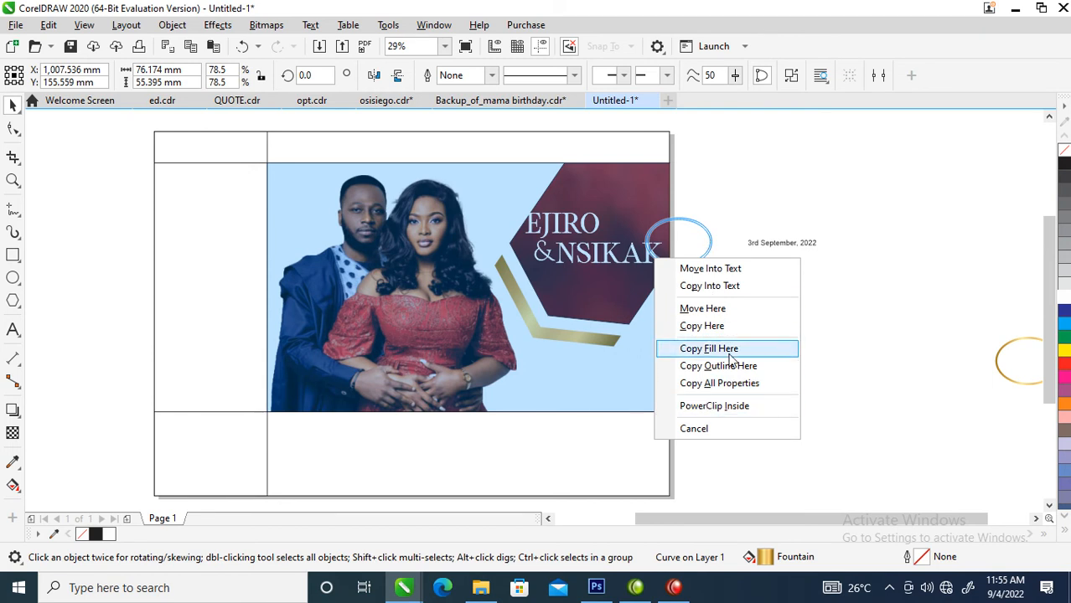
left_click(718, 383)
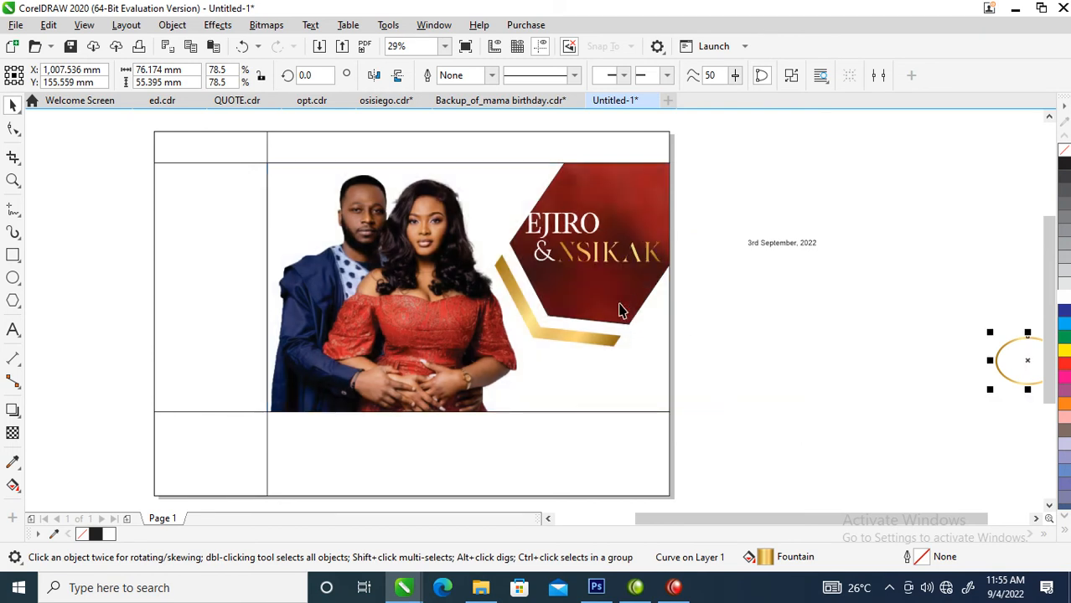
key("z")
left_click_drag(440, 163, 725, 323)
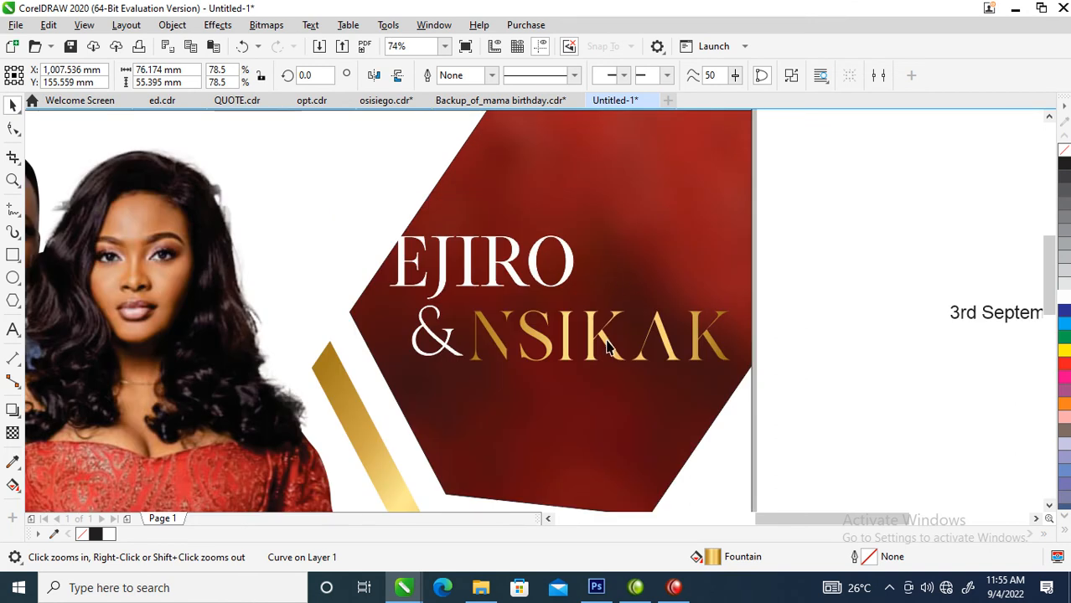
key("space")
- Give the lower name a white outline and fill both names white
left_click(569, 270)
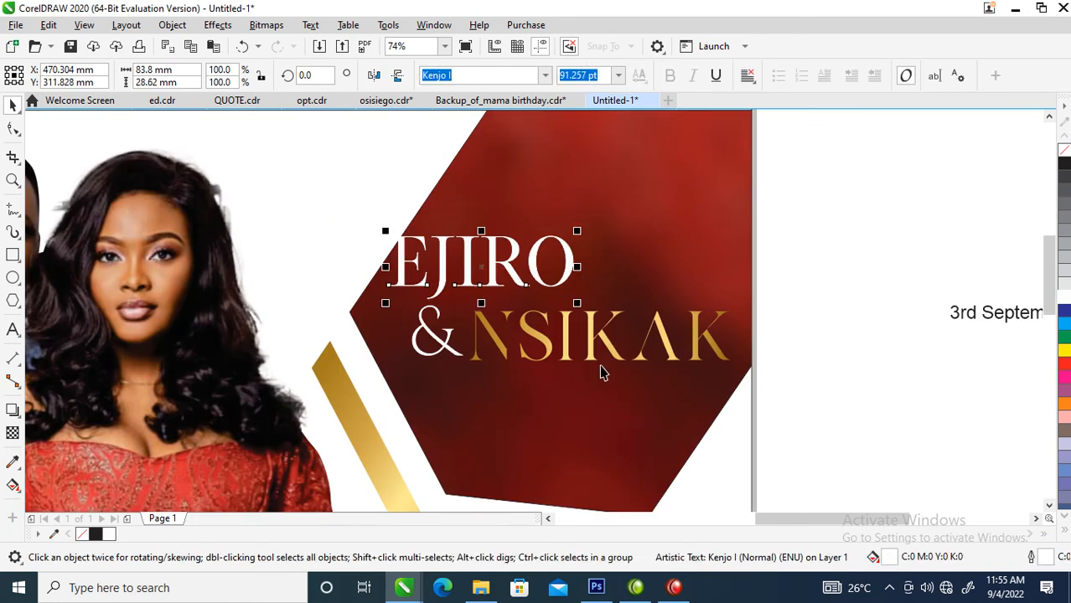
left_click(607, 350)
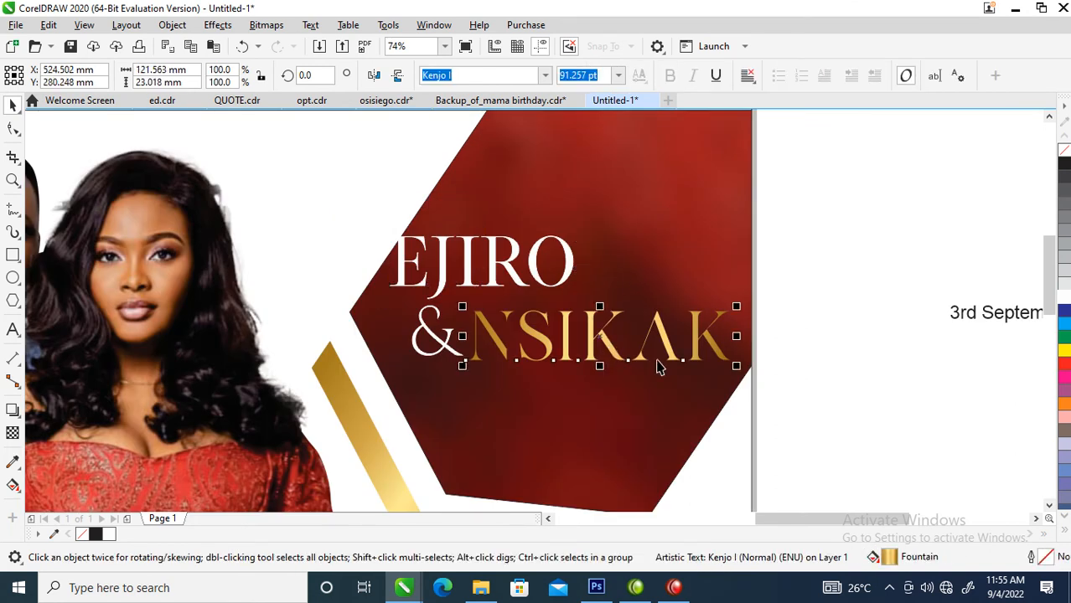
right_click(1064, 296)
left_click(574, 276, "shift")
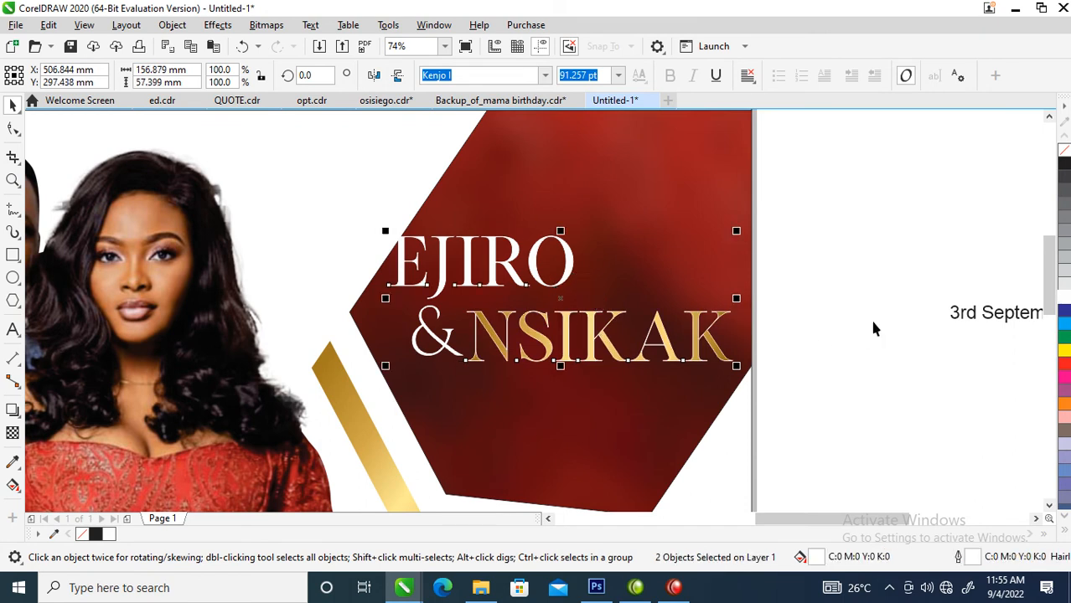
left_click(1064, 296)
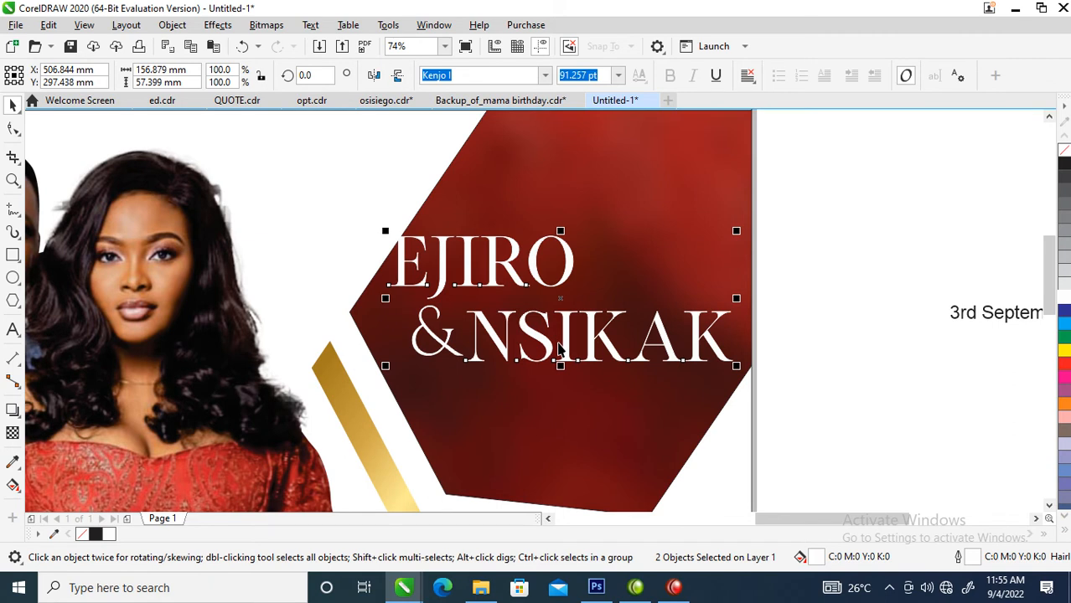
- Set the outline of both names to 1 point wide, positioned inside the object
key("F12")
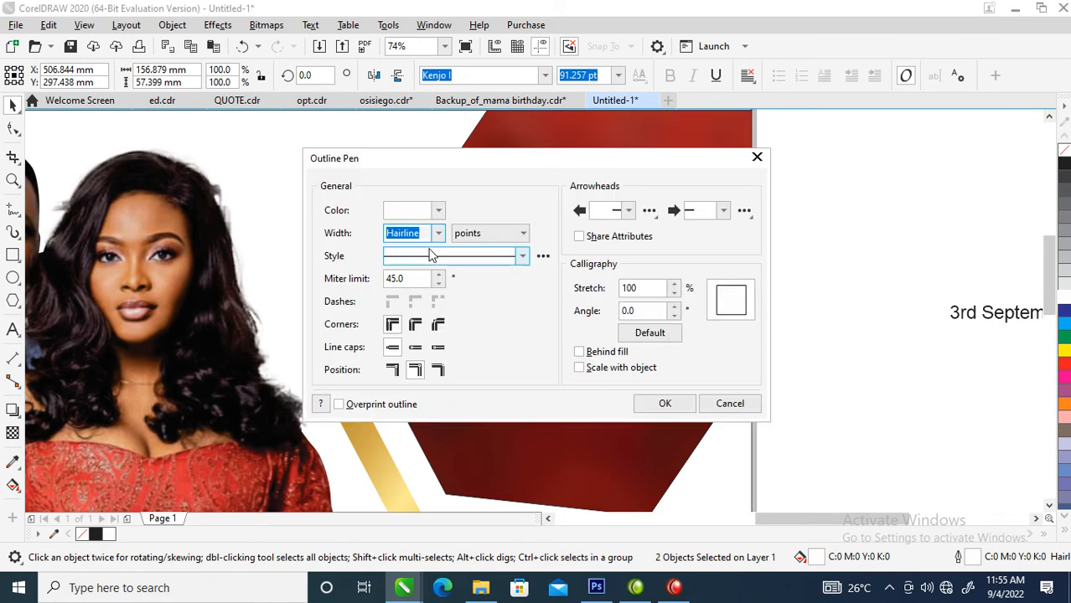
left_click(438, 370)
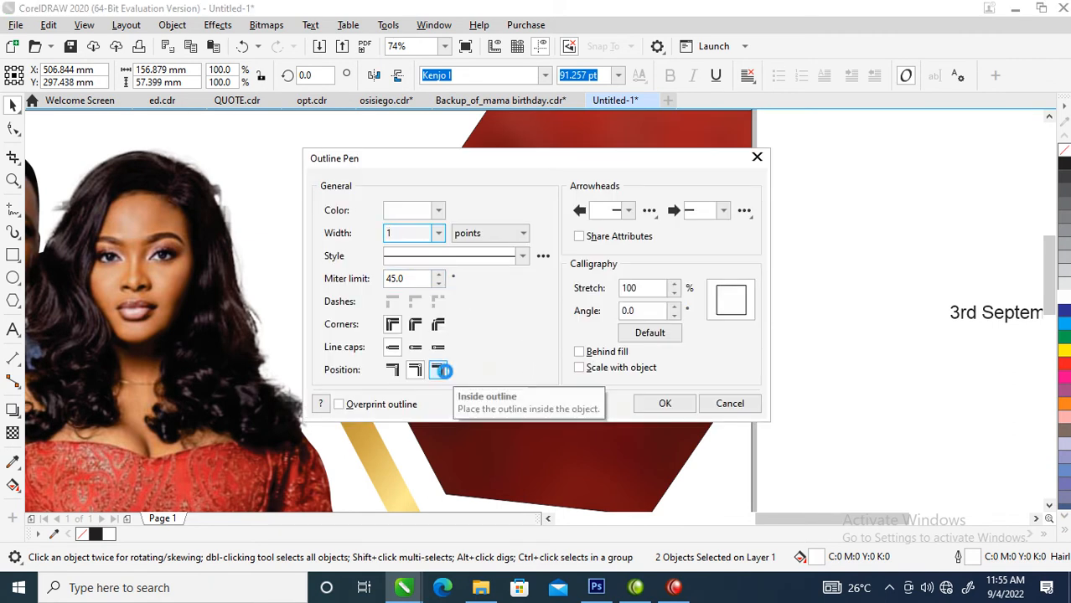
key("Return")
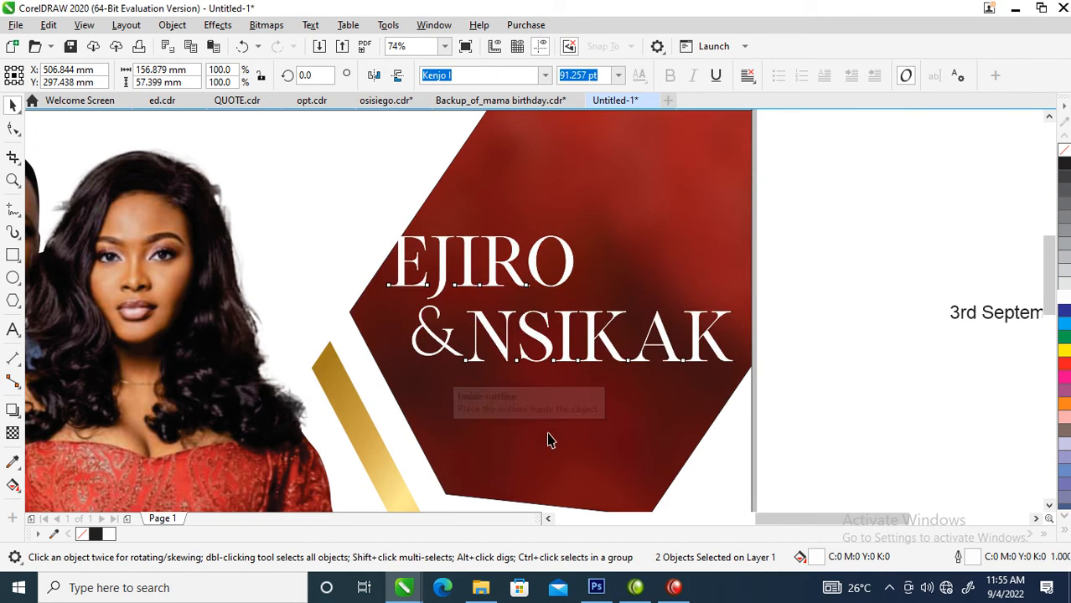
left_click(796, 281)
- Convert the lower name's outline to an object and weld it with the text
left_click(720, 356)
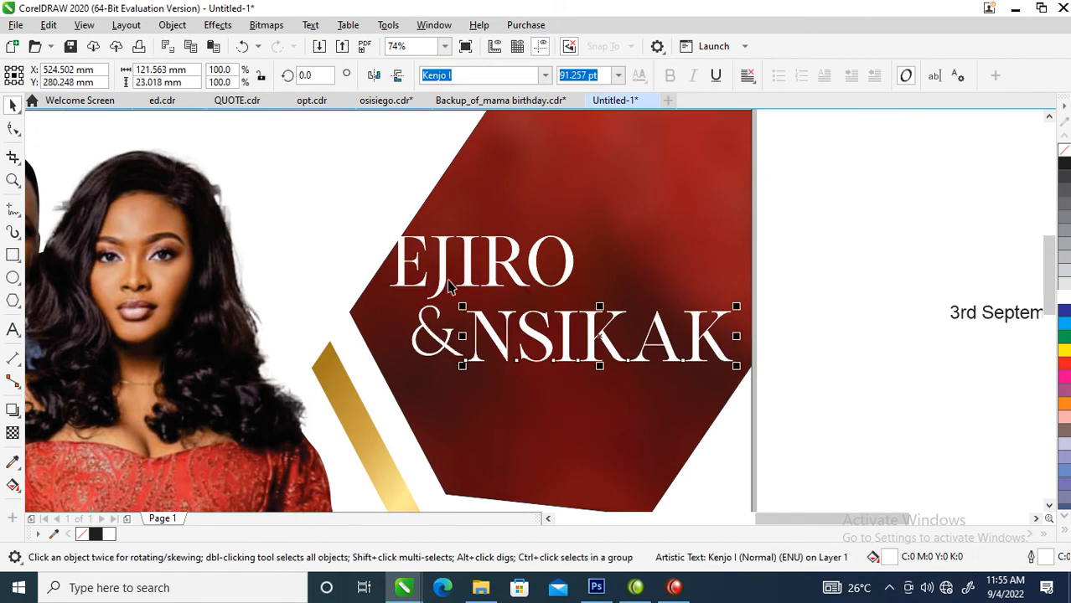
left_click(173, 25)
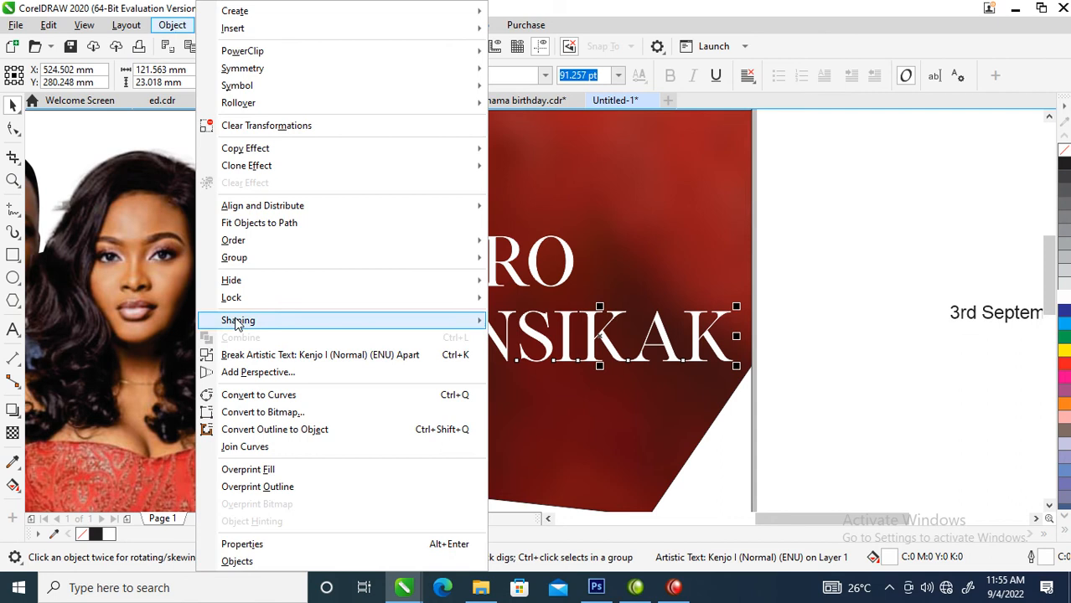
left_click(295, 434)
left_click_drag(873, 282, 458, 408)
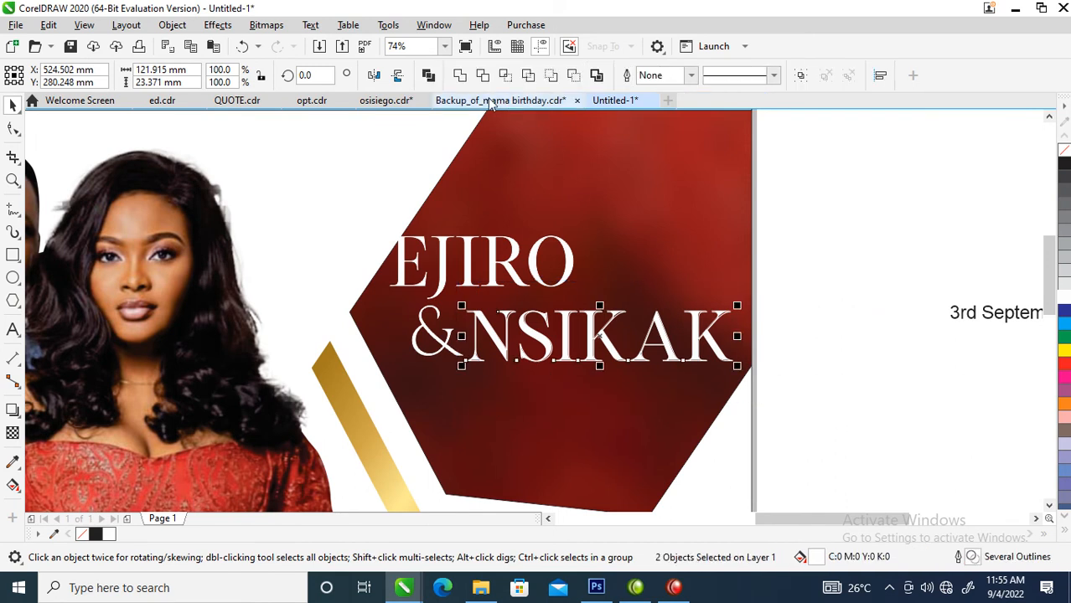
left_click(462, 75)
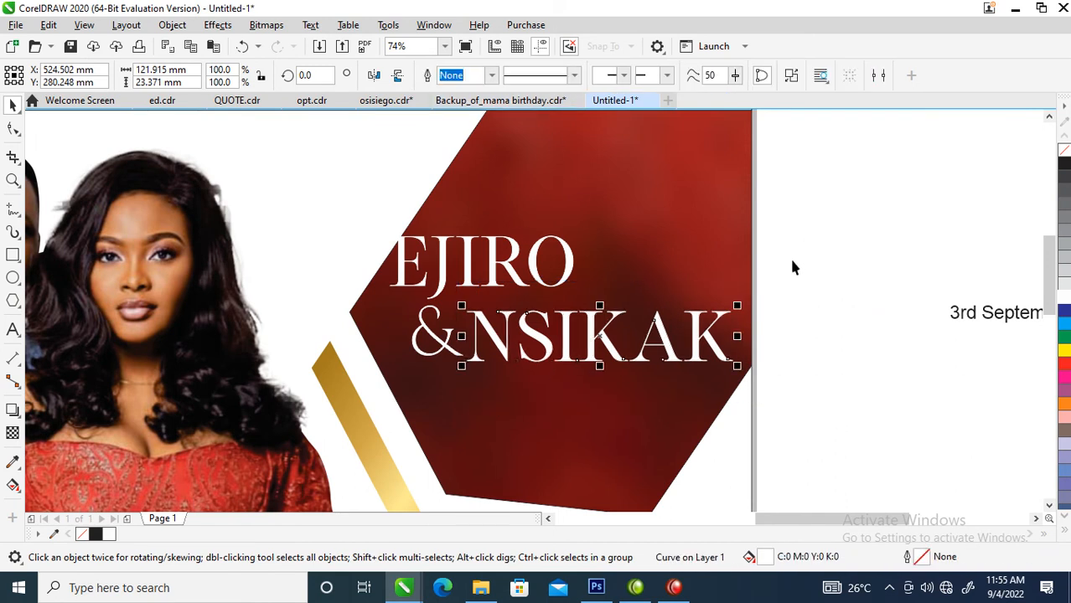
- Convert the upper name's outline to an object and weld it with the text
left_click_drag(866, 201, 284, 296)
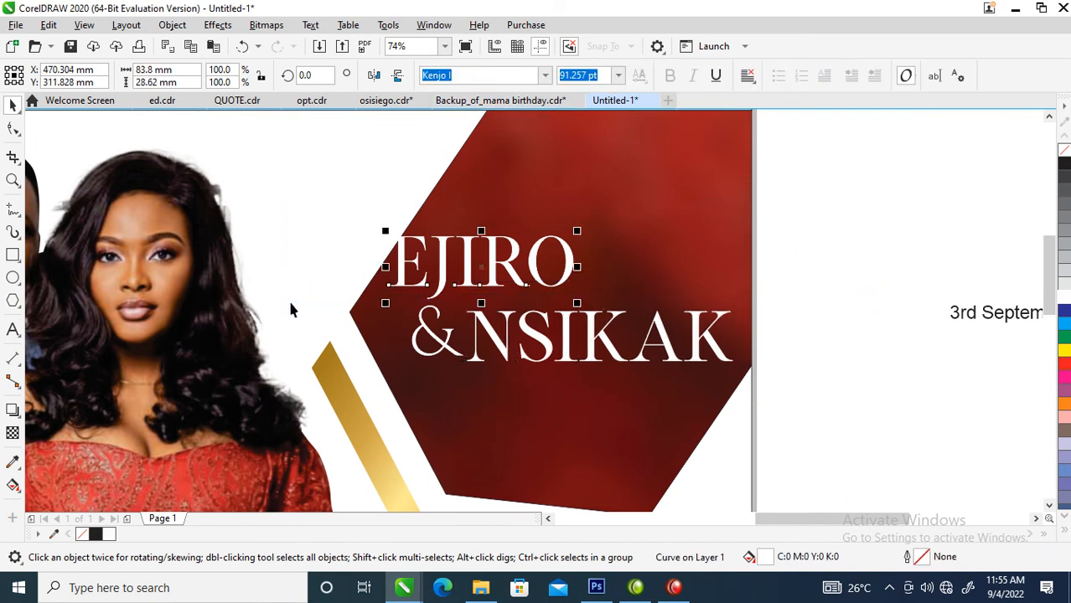
left_click(171, 24)
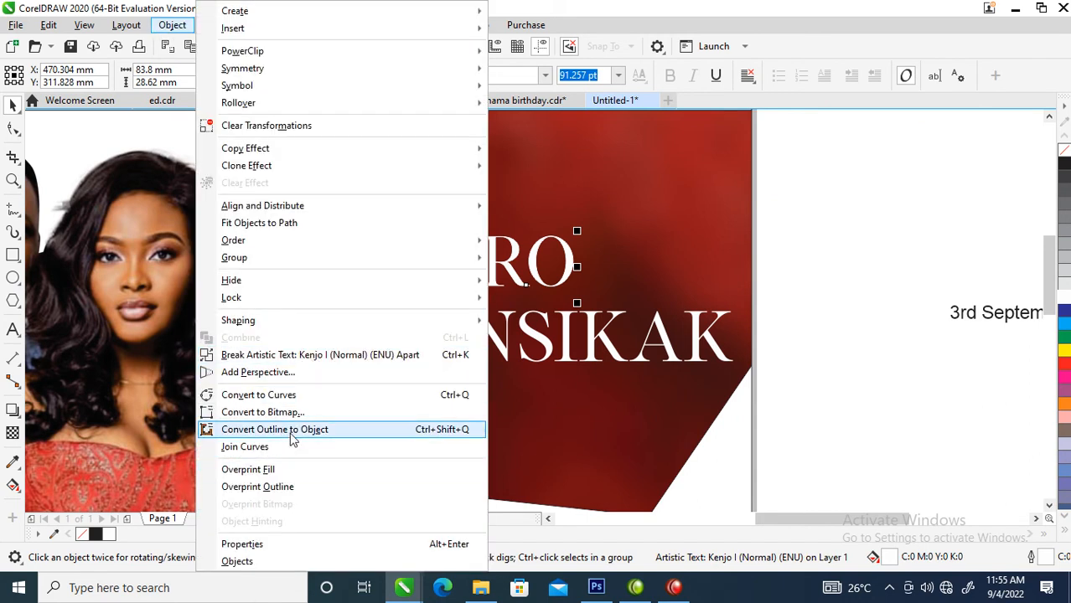
key("ctrl+q")
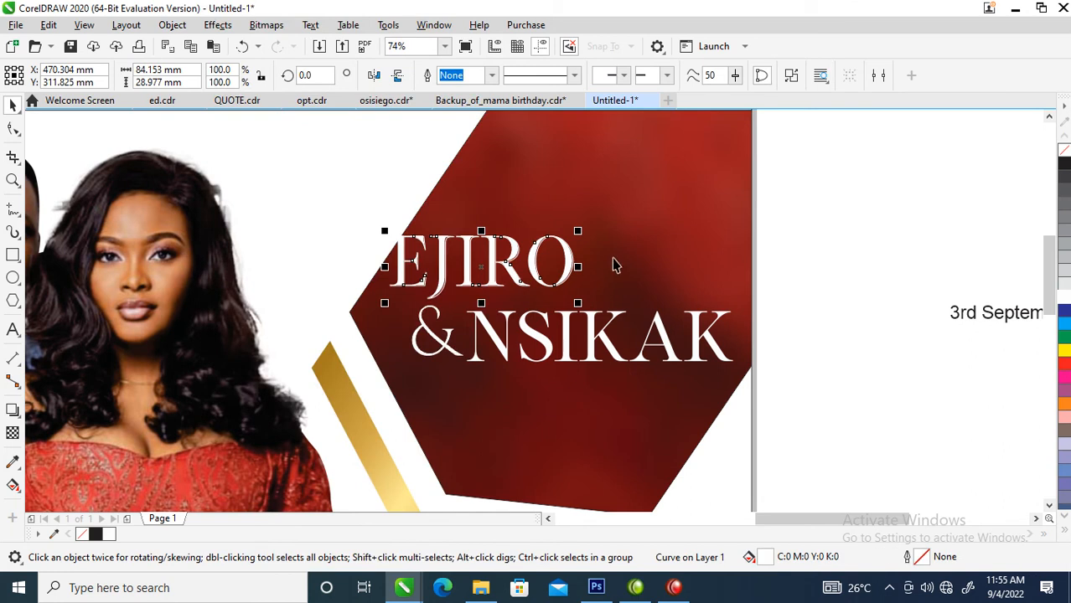
left_click_drag(886, 184, 279, 312)
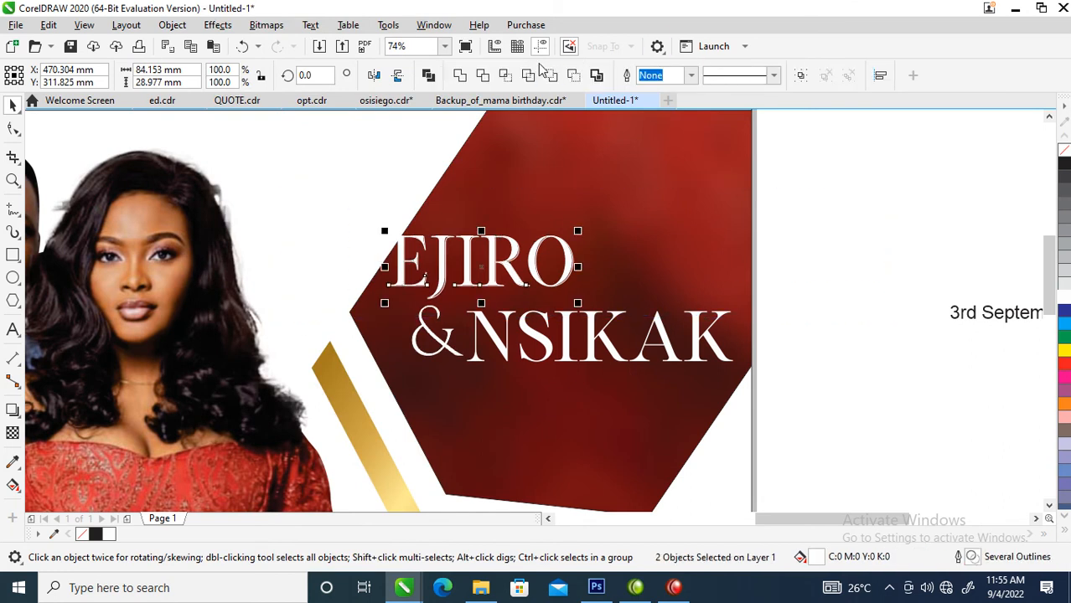
left_click(460, 75)
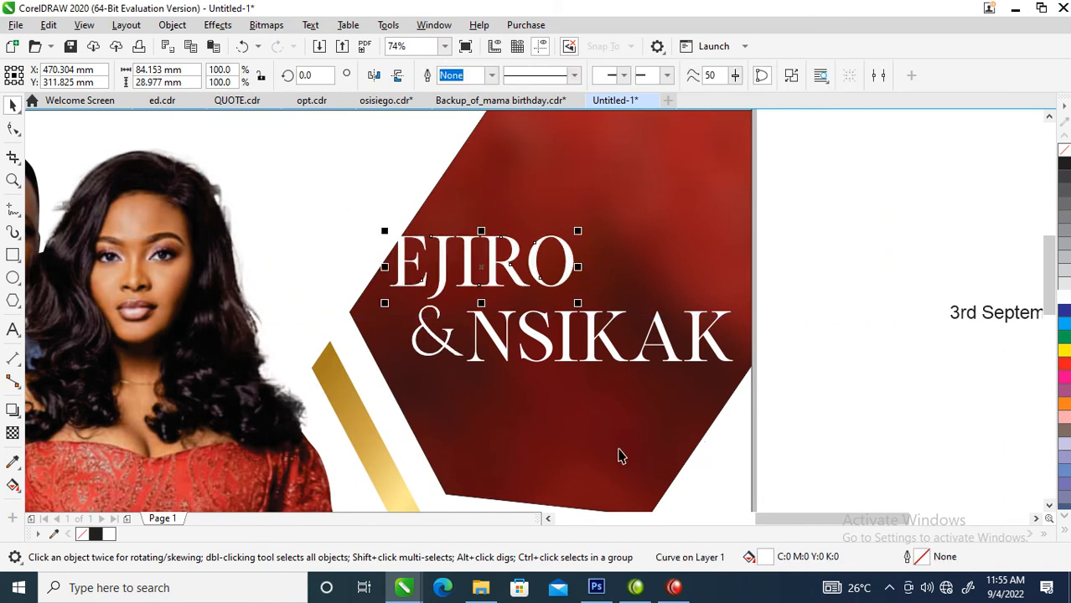
- Copy all properties of the gold ellipse onto the lower name and repeat it on the upper name
scroll(619, 455, "down", 2)
key("F2")
left_click_drag(383, 365, 869, 520)
left_click_drag(1022, 327, 575, 216)
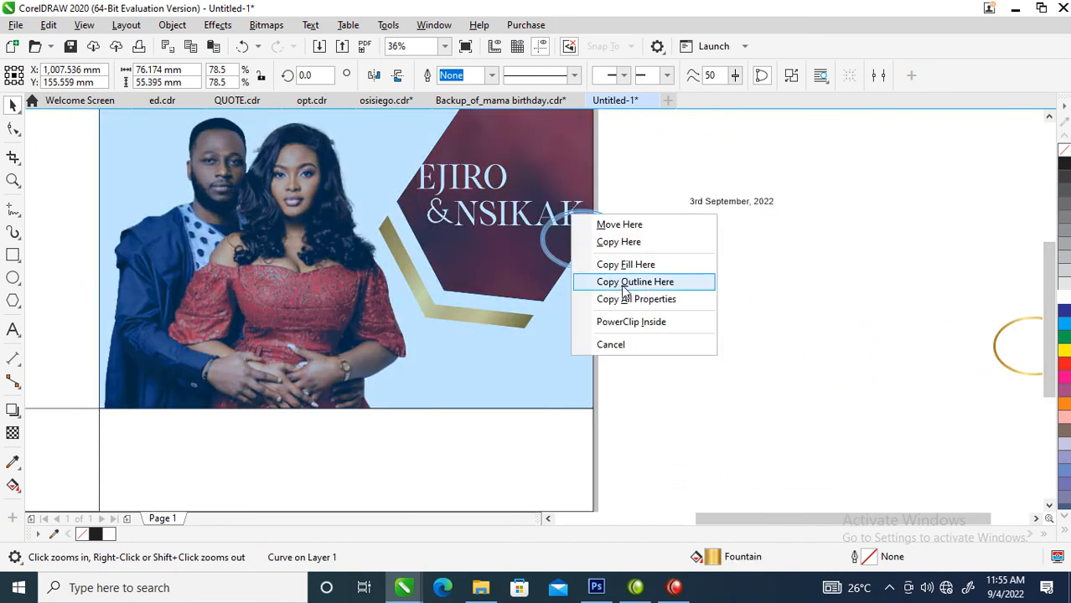
left_click(636, 299)
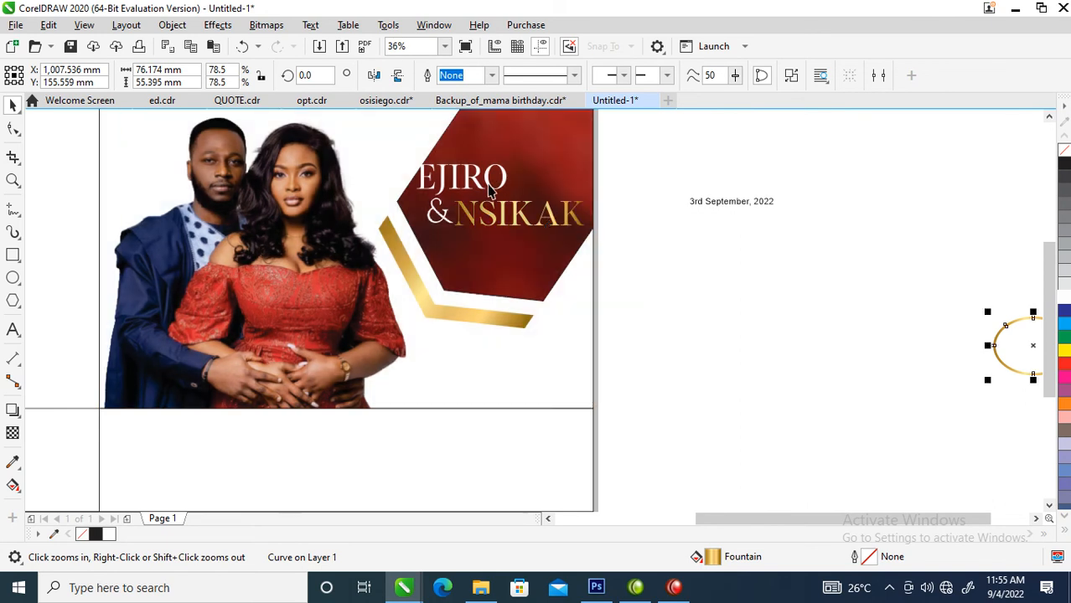
left_click(490, 184)
key("ctrl+r")
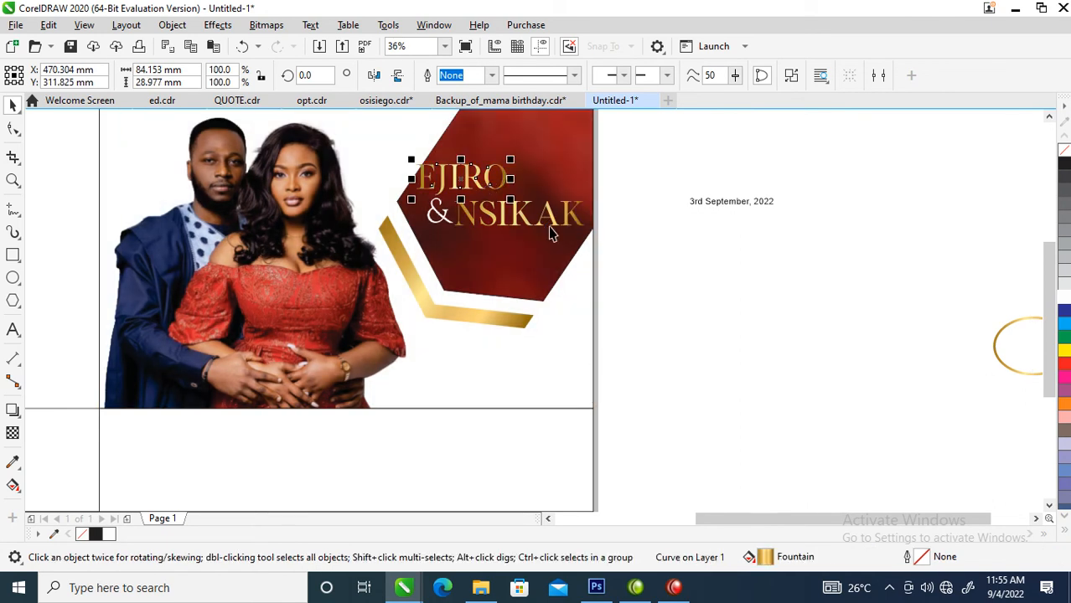
- Shift the upper name toward the pennant's centre and shrink the ampersand to about 11 mm wide
key("z")
left_click_drag(335, 133, 637, 280)
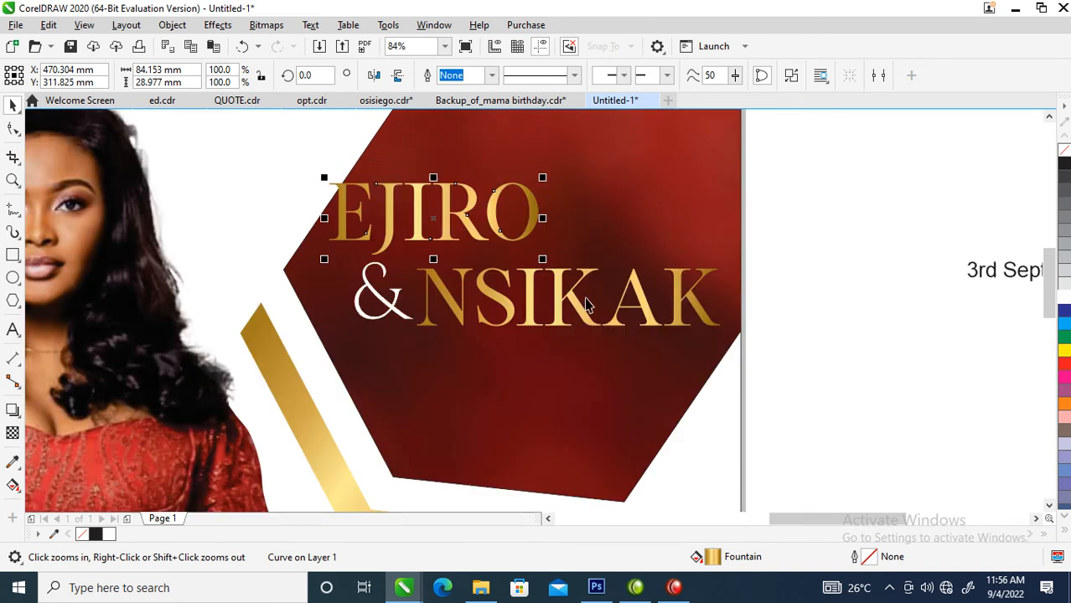
left_click_drag(530, 214, 582, 219)
left_click(391, 309)
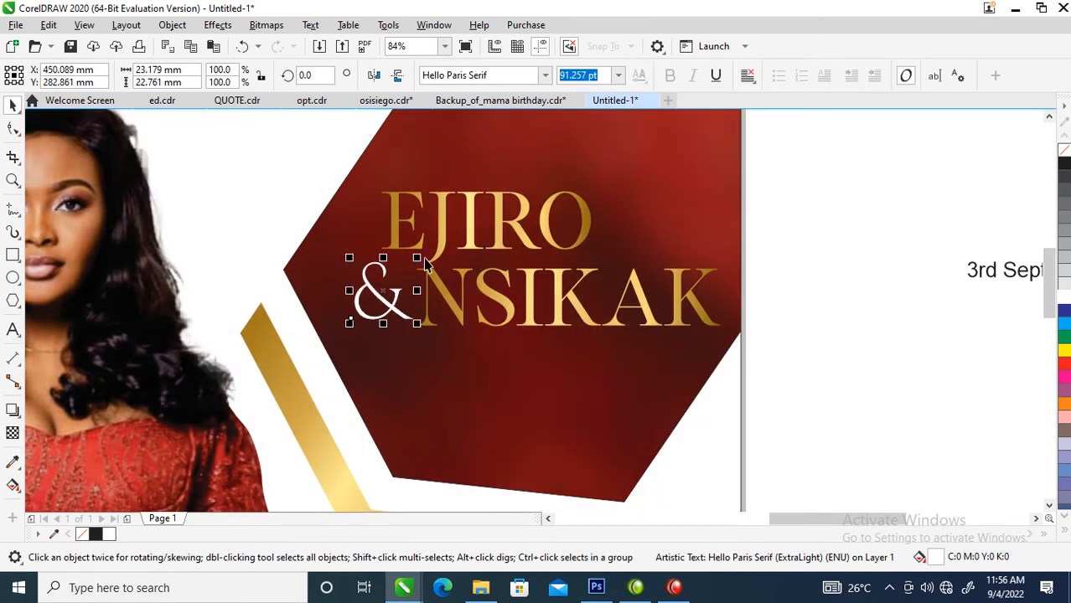
left_click_drag(419, 261, 411, 287)
- Draw a vertical Bézier line about 36 mm long beside the ampersand
key("z")
left_click_drag(287, 203, 541, 396)
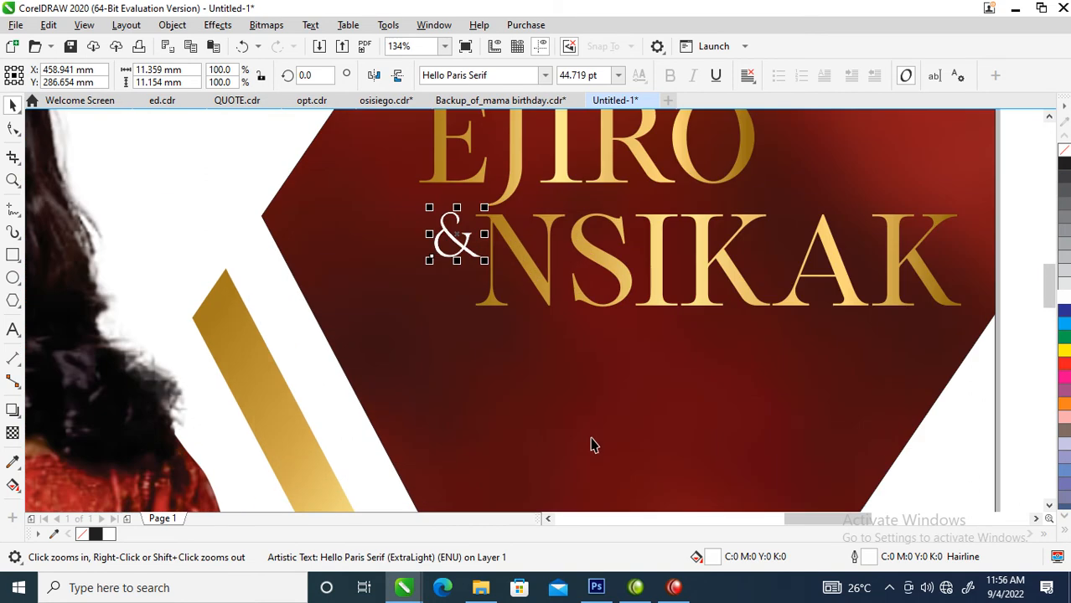
left_click(14, 210)
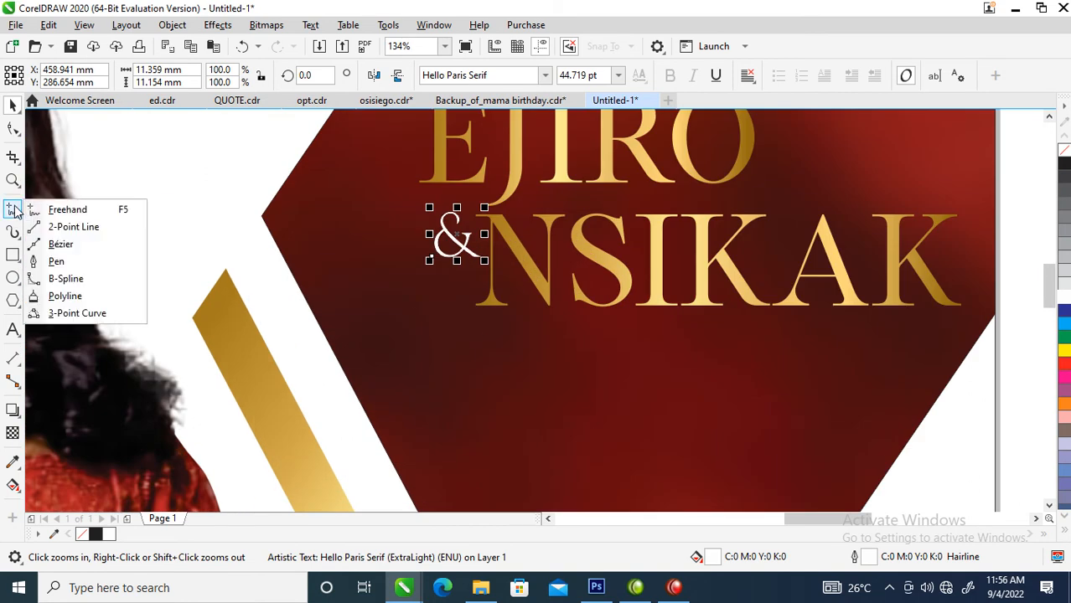
left_click(83, 245)
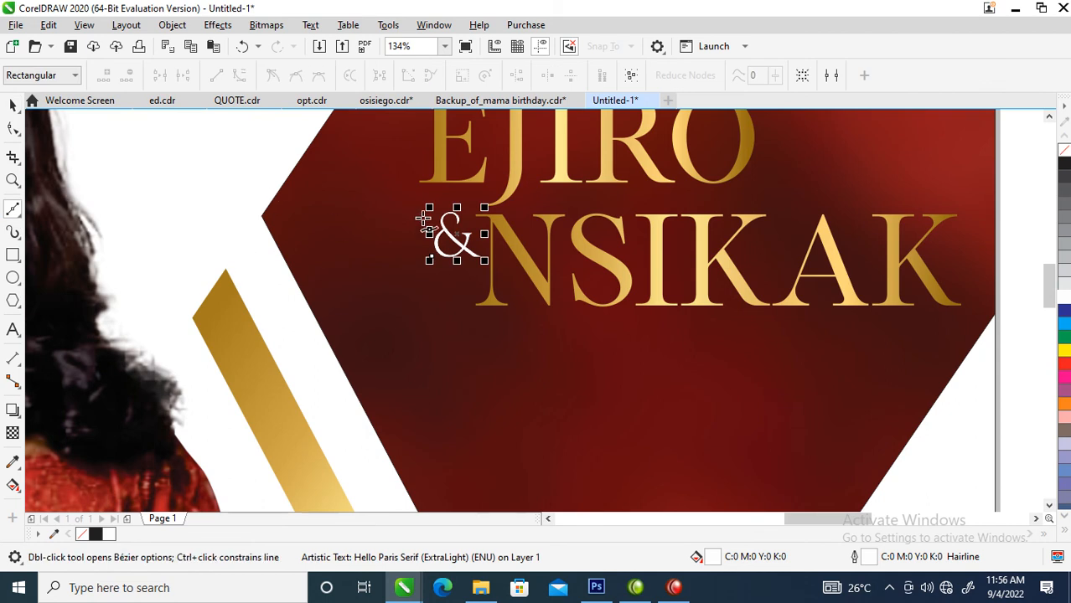
left_click(387, 174)
left_click(388, 323)
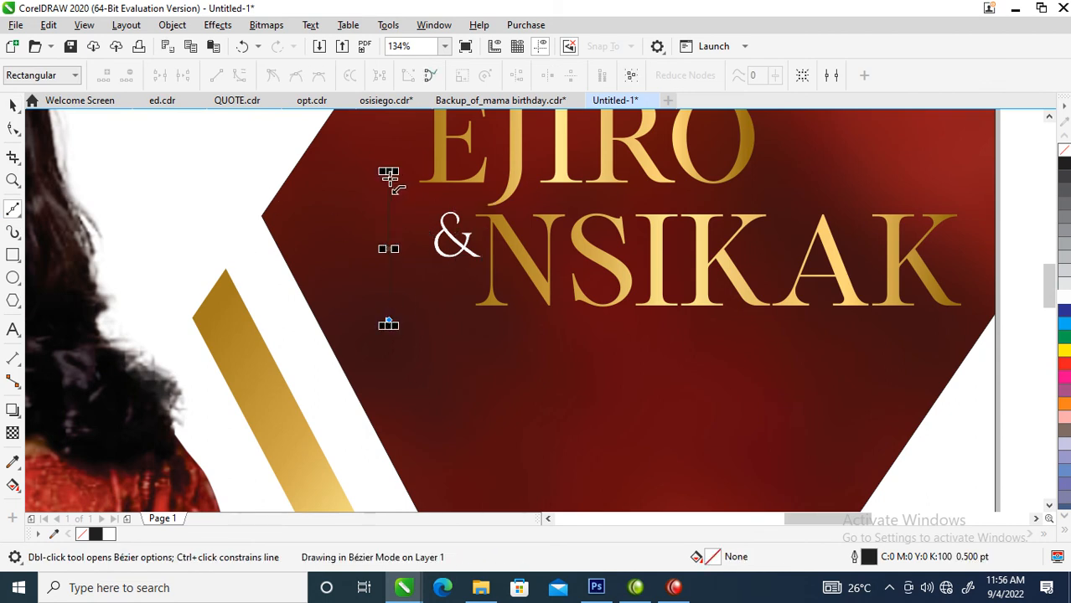
key("space")
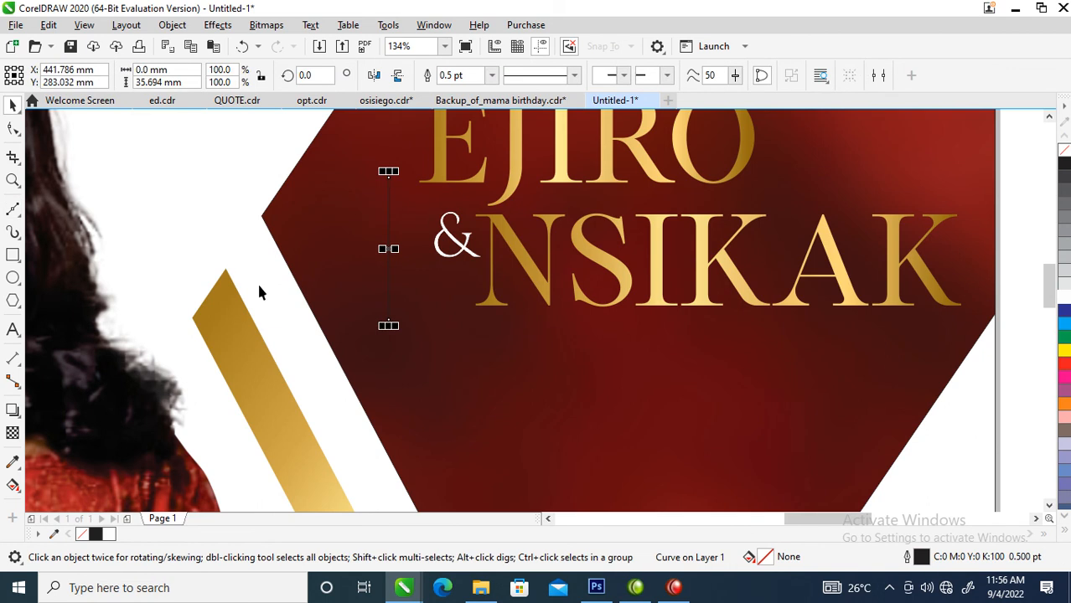
- Convert the vertical line to a curve and bend it into one half of a heart
left_click(14, 127)
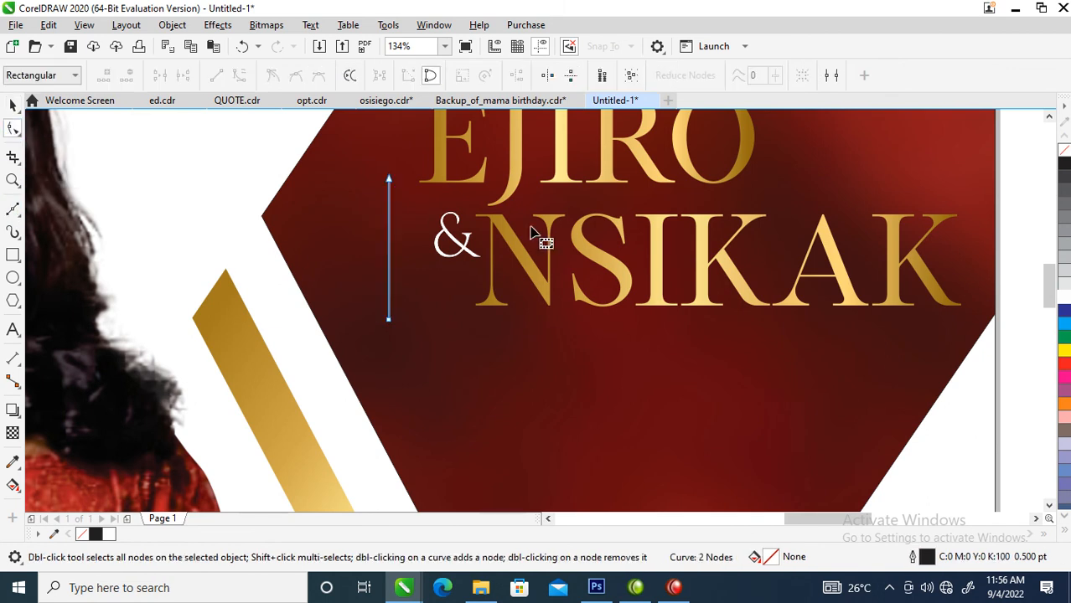
right_click(389, 248)
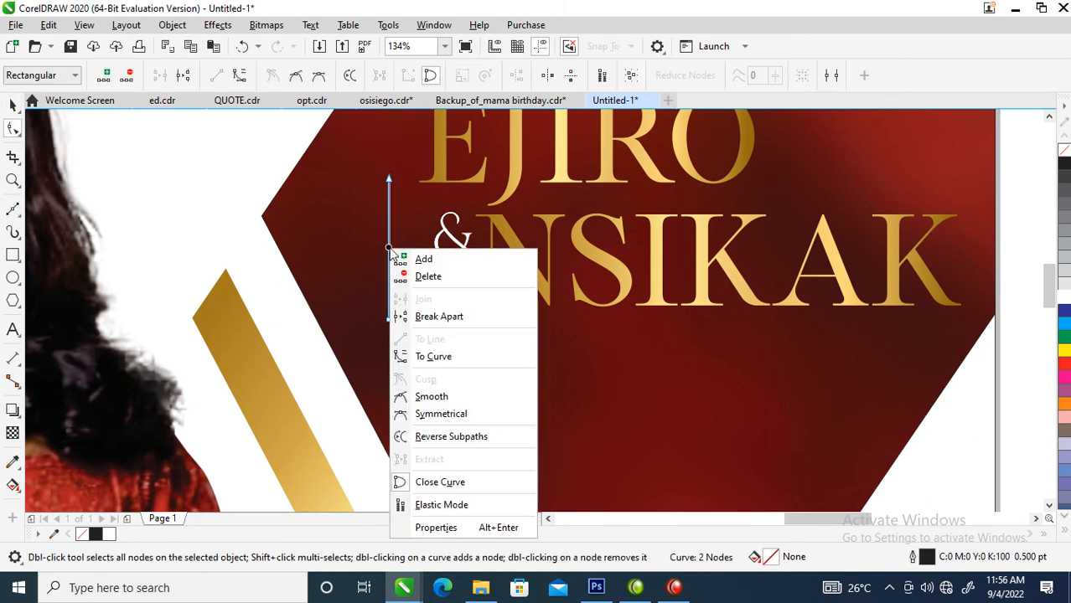
left_click(448, 358)
left_click_drag(391, 239, 309, 154)
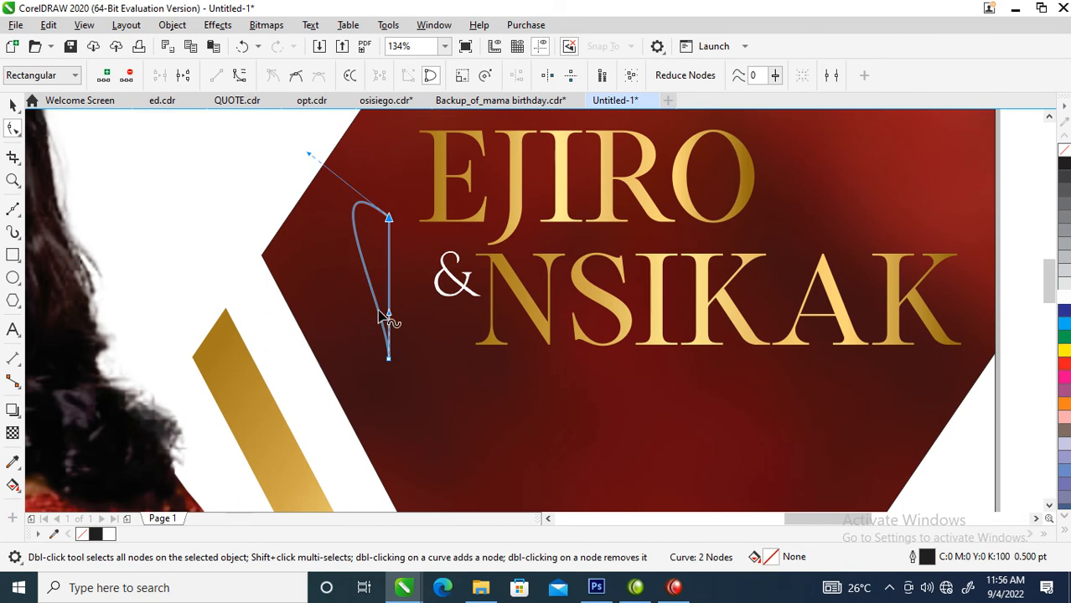
left_click_drag(388, 315, 411, 277)
- Weld the half heart with its mirrored copy into one shape and fill it white
key("space")
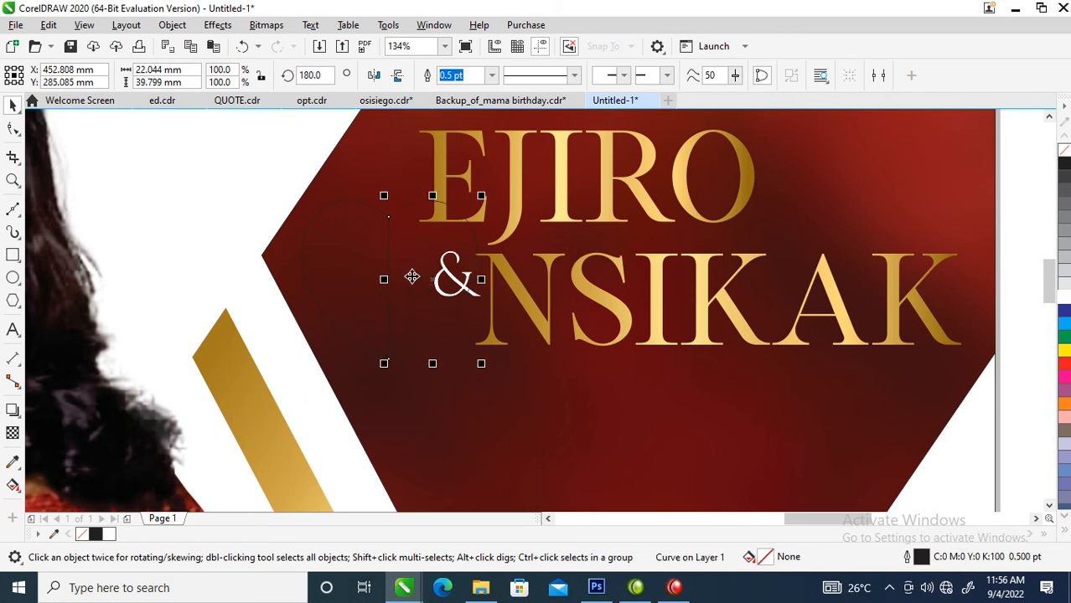
left_click(389, 268, "shift")
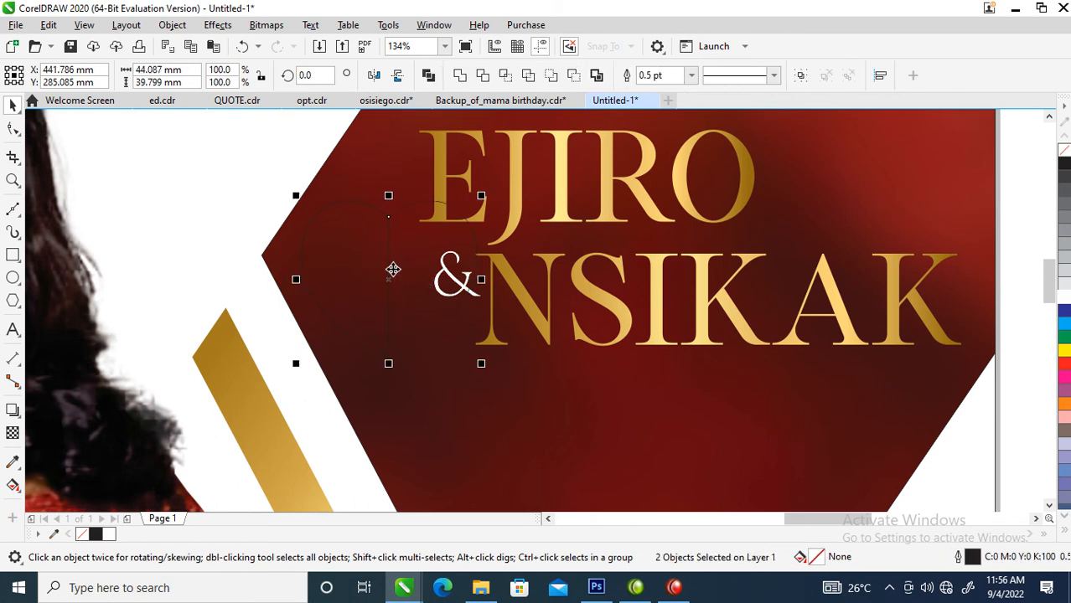
left_click(460, 75)
left_click(1064, 298)
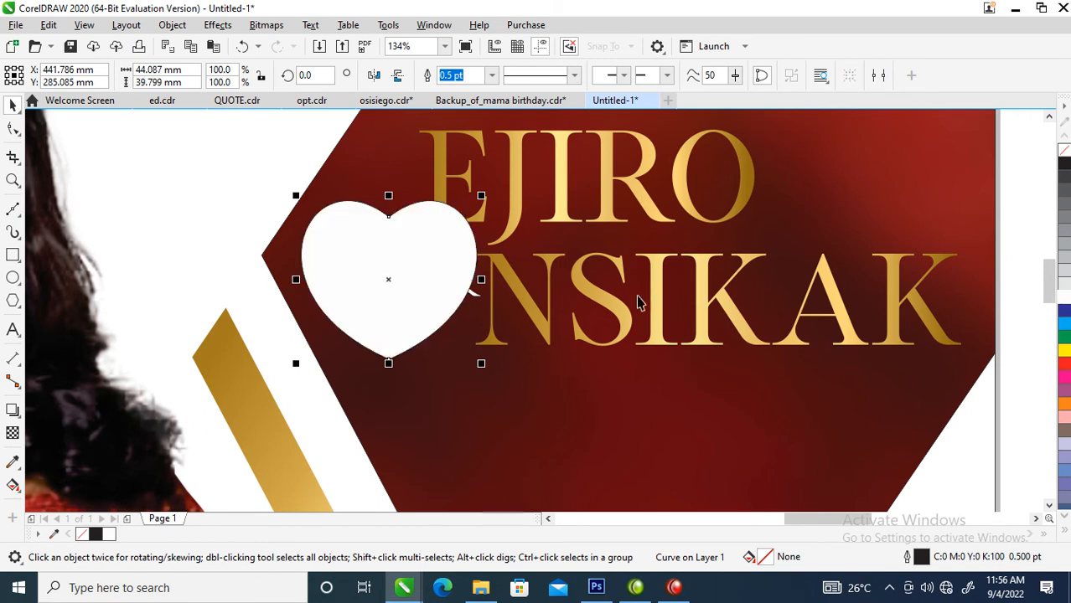
- Combine the heart with a copy scaled to 94.1% into a heart ring and copy the lower name's gold properties onto it
left_click_drag(481, 195, 476, 210)
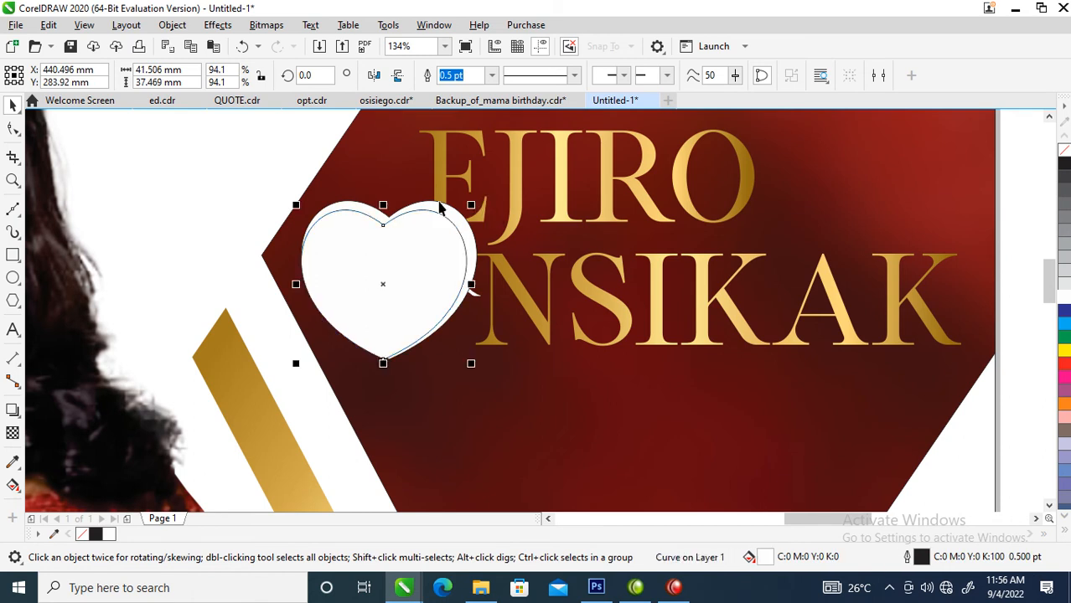
left_click(439, 202, "shift")
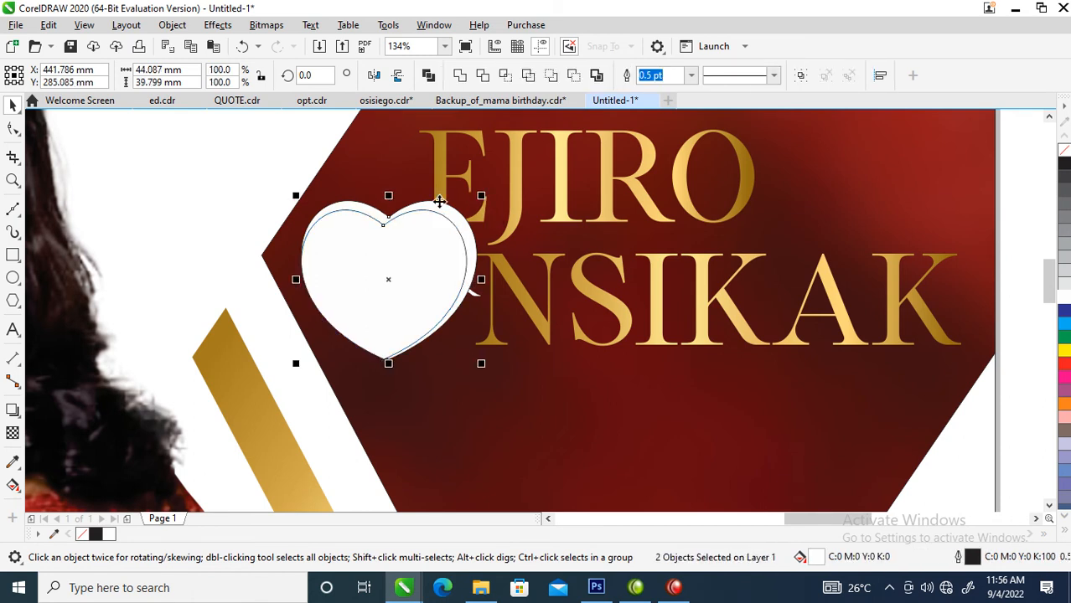
key("ctrl+l")
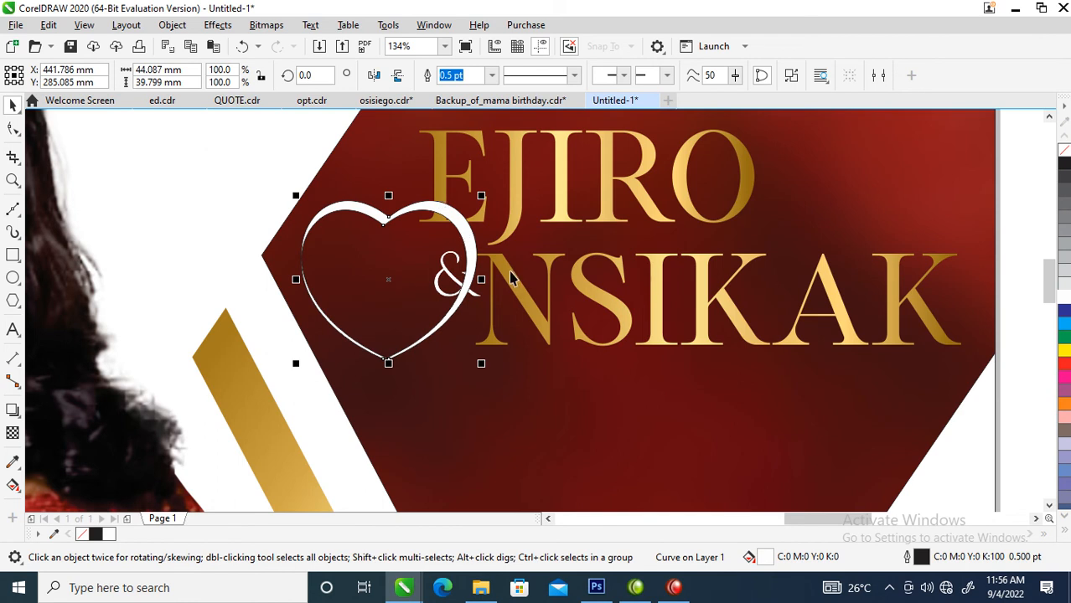
left_click_drag(584, 286, 463, 220)
left_click(520, 304)
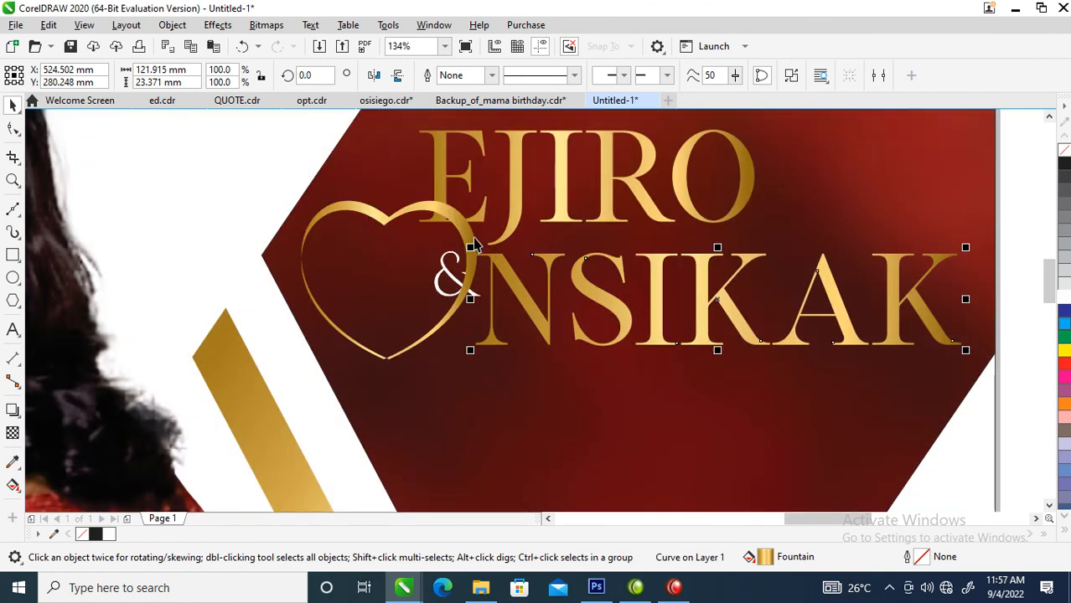
- Rotate the gold heart ring to about 49 degrees and shrink it around the ampersand to about 23 mm wide
left_click(476, 215)
left_click(468, 218)
left_click_drag(481, 196, 385, 172)
left_click_drag(445, 219, 470, 224)
left_click_drag(489, 187, 490, 206)
left_click_drag(460, 240, 476, 239)
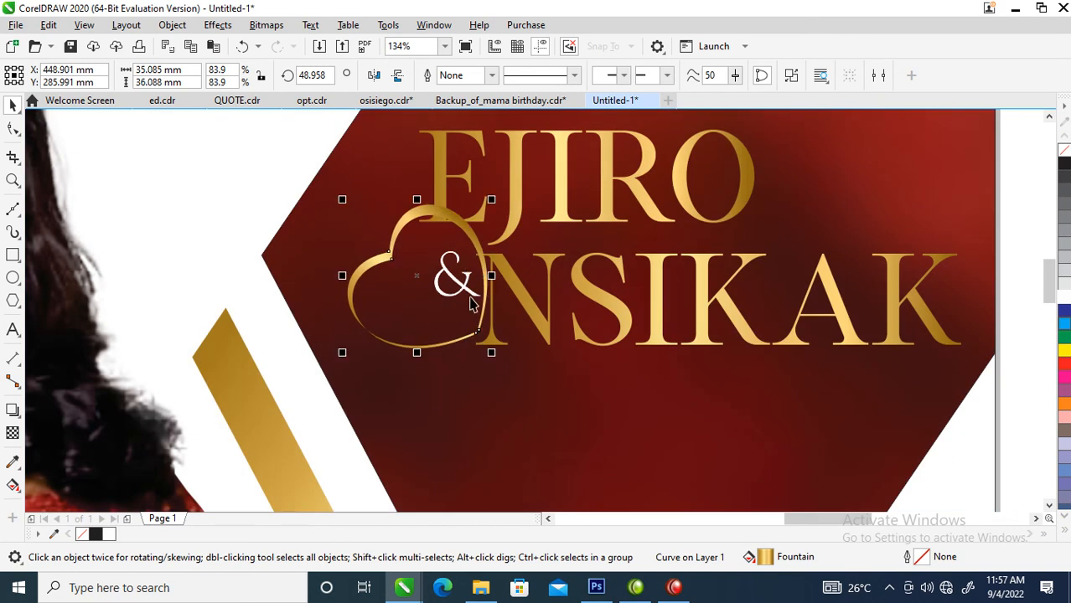
left_click_drag(469, 297, 446, 306)
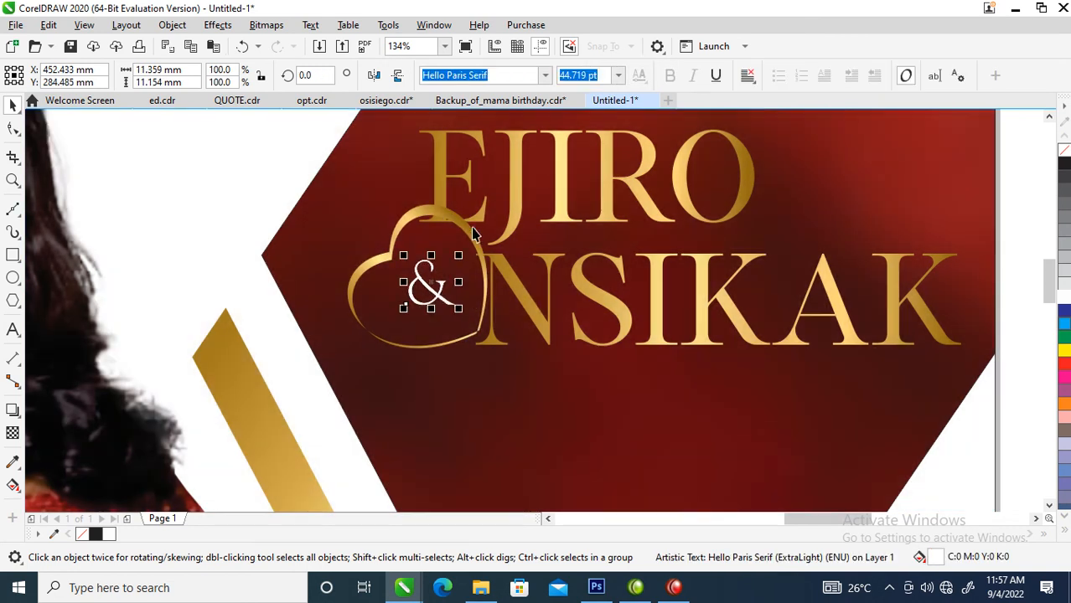
left_click_drag(491, 199, 467, 225)
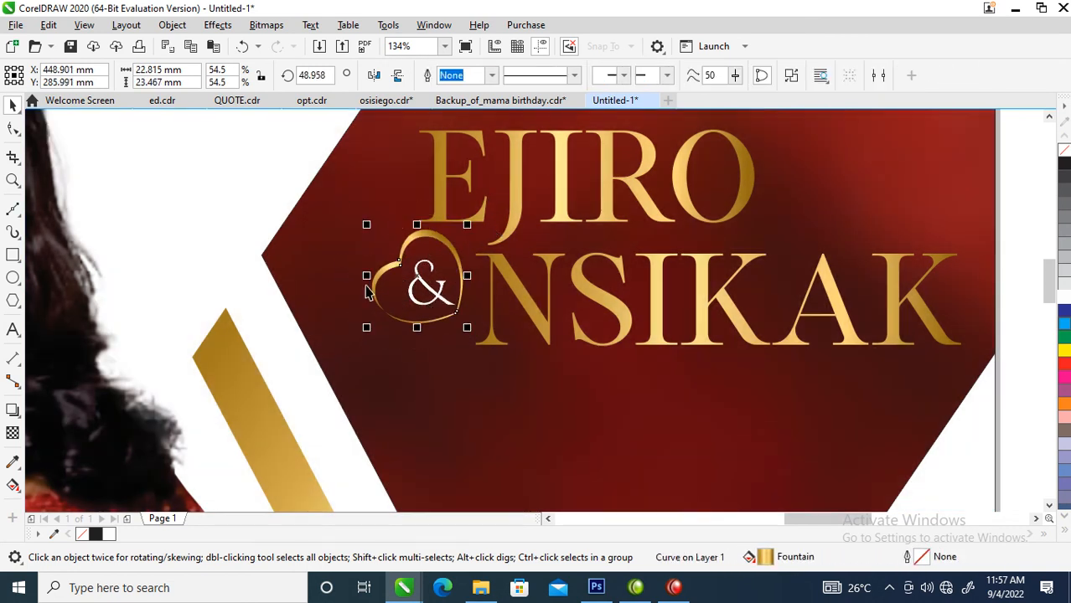
- Adjust the heart and ampersand beside the lower name and shift the upper name further to the right
left_click_drag(317, 208, 536, 383)
left_click_drag(484, 278, 483, 287)
left_click_drag(522, 216, 586, 220)
- Move the heart and ampersand to the end of the upper name, and centre the whole lettering on the red pennant
scroll(608, 310, "down", 4)
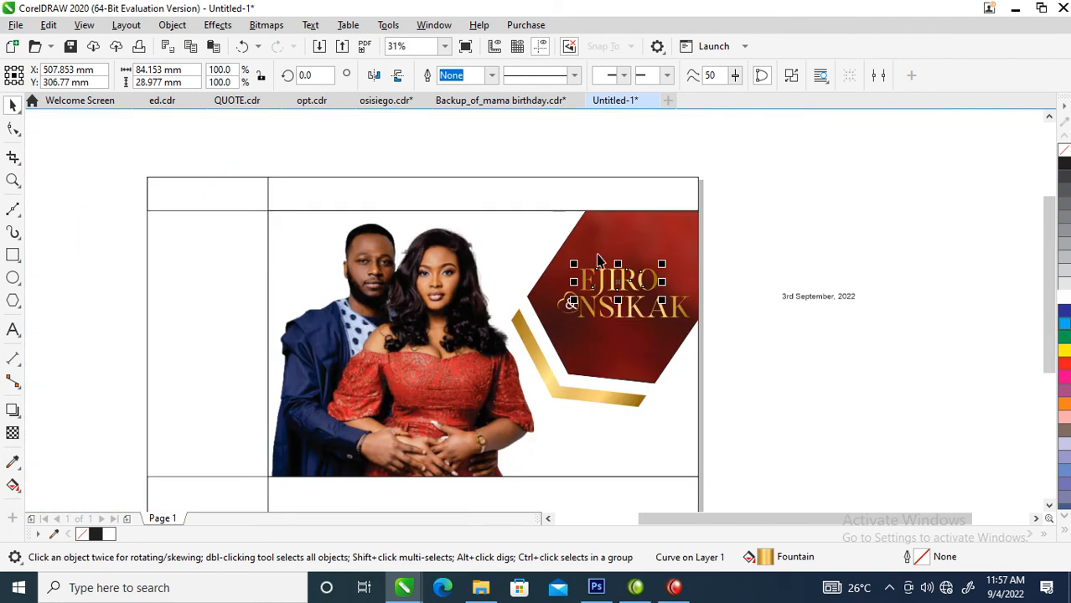
key("F2")
left_click_drag(386, 181, 814, 414)
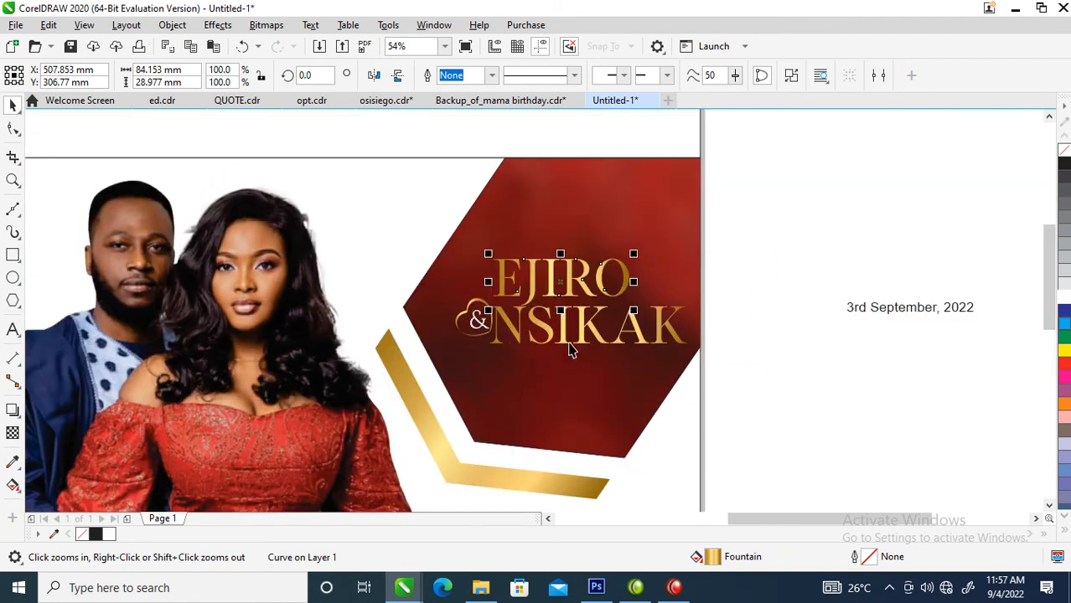
left_click_drag(385, 266, 520, 364)
mouse_move(483, 319)
left_mouse_down()
mouse_move(646, 278)
mouse_move(646, 288)
left_mouse_up()
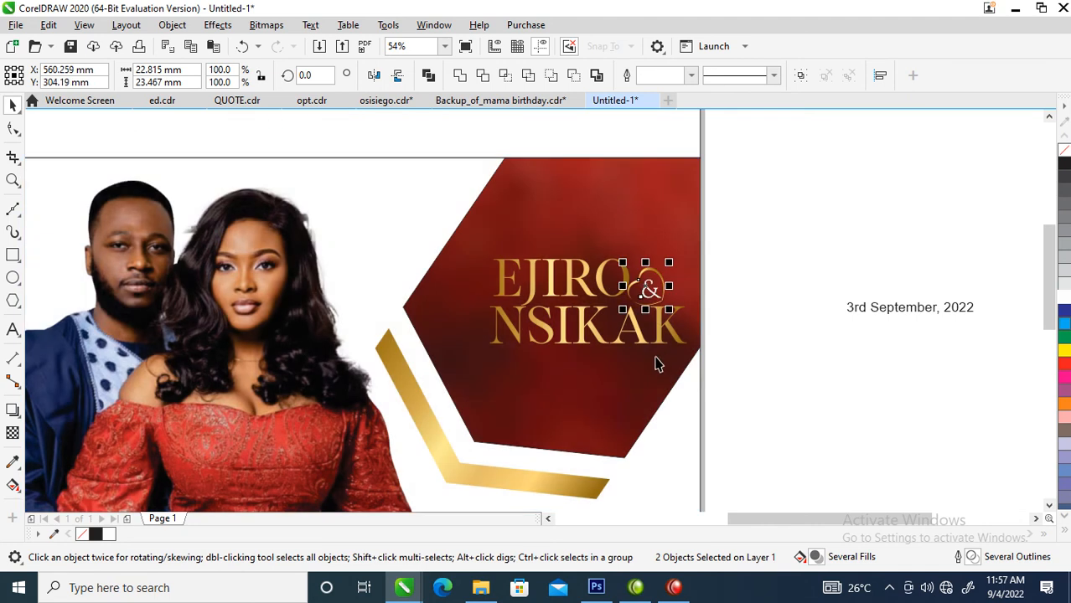
left_click_drag(761, 223, 442, 397)
left_click_drag(593, 327, 559, 346)
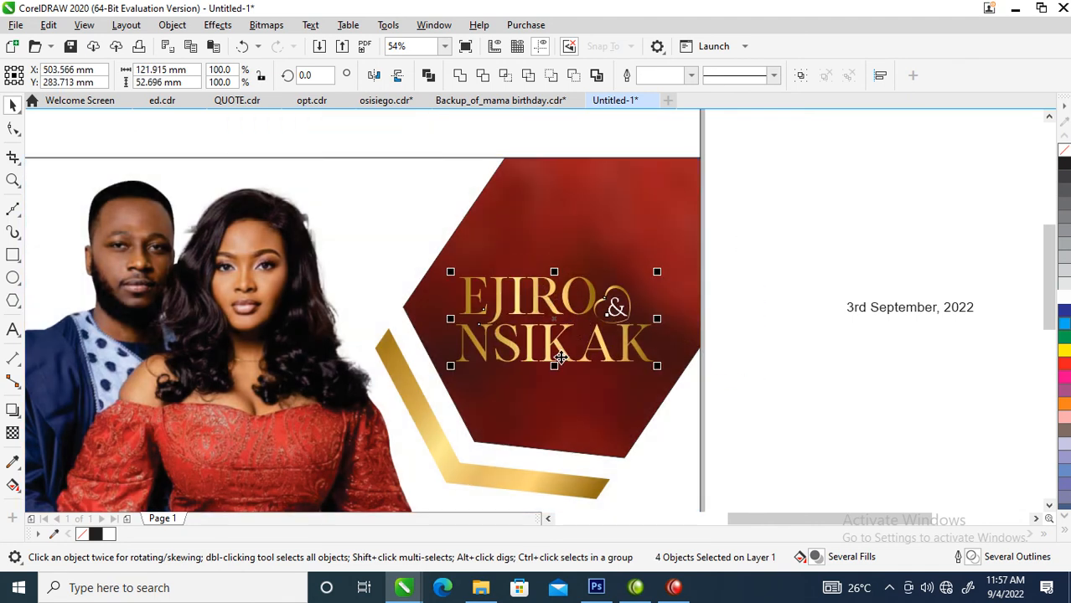
- Place a copy of the layout's PowerClip frame beyond the page's right edge and extract its contents
scroll(560, 358, "down", 4)
key("z")
left_click_drag(287, 263, 687, 466)
key("space")
left_click(719, 240)
left_click_drag(720, 239, 945, 168)
right_click(945, 168)
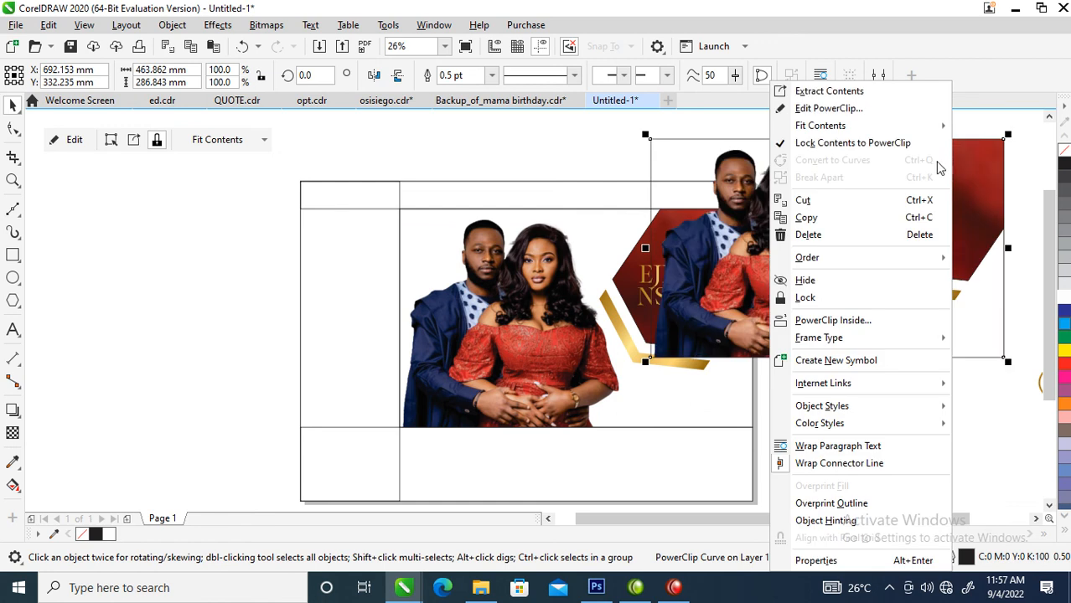
left_click(871, 90)
left_click(463, 149)
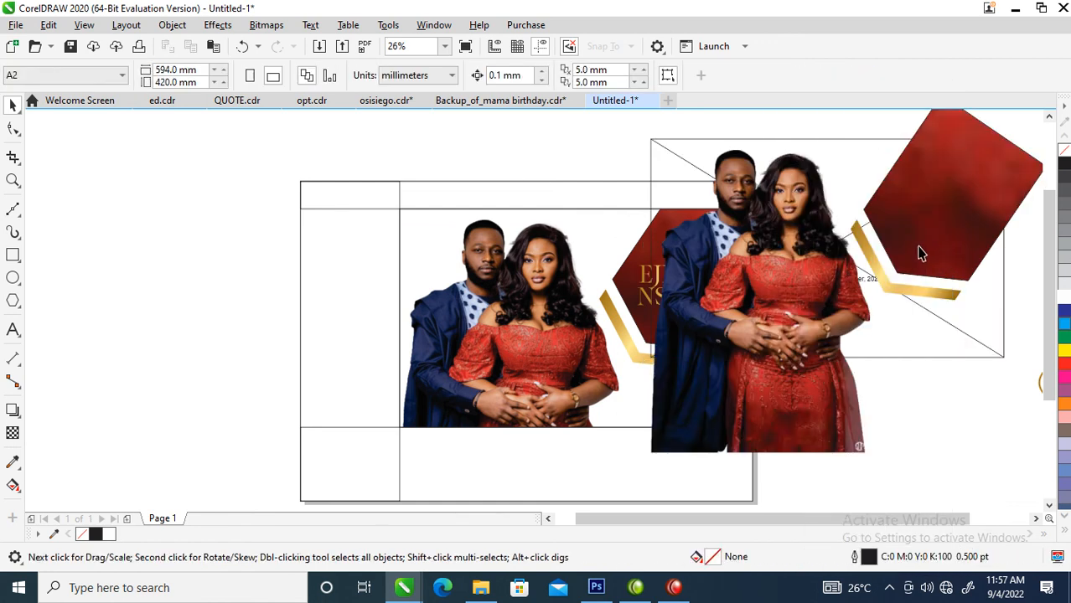
- Group the extracted red pennant and gold chevron and move the group beyond the page's left edge
left_click(940, 293)
left_click(984, 217)
left_click_drag(1008, 178, 349, 239)
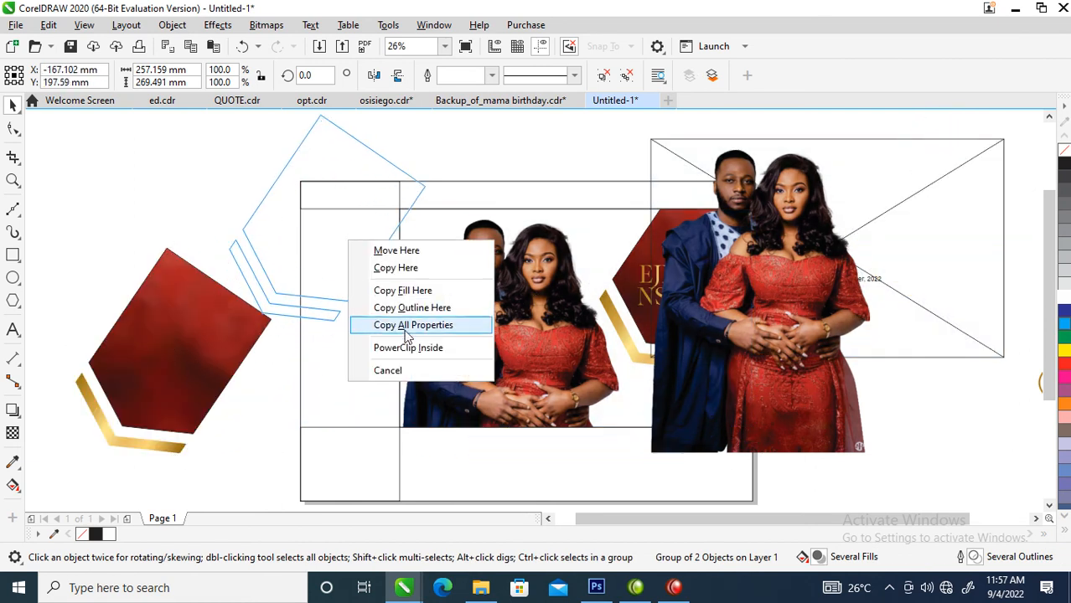
left_click(34, 168)
- Trim the page's left side panel against the top and bottom strips so it spans only the photo area's height
left_click(449, 189)
left_click(326, 253, "shift")
left_click(460, 77)
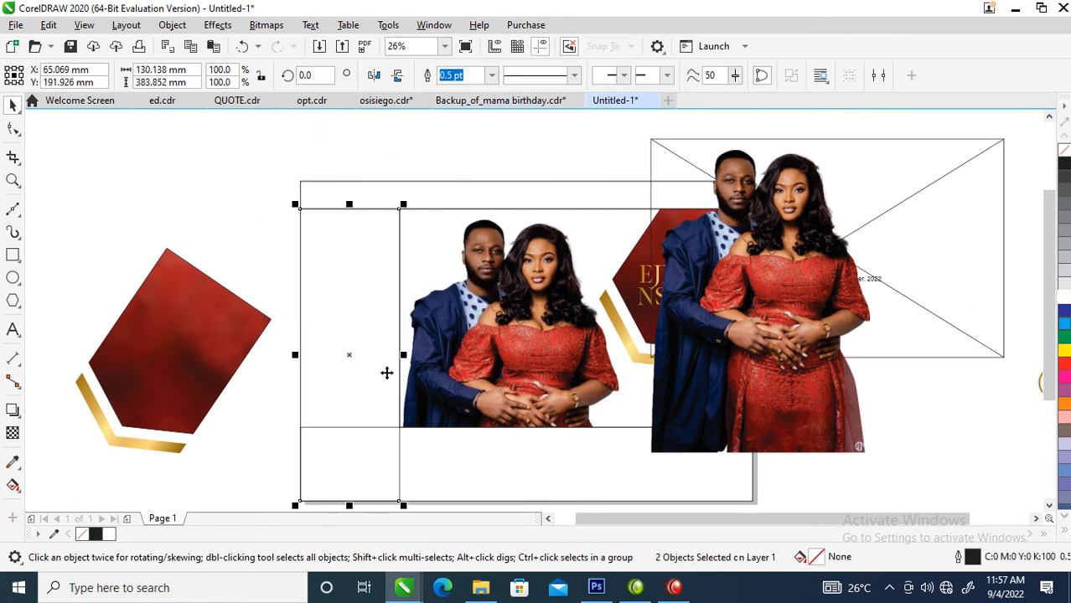
left_click(466, 469)
left_click(378, 326, "shift")
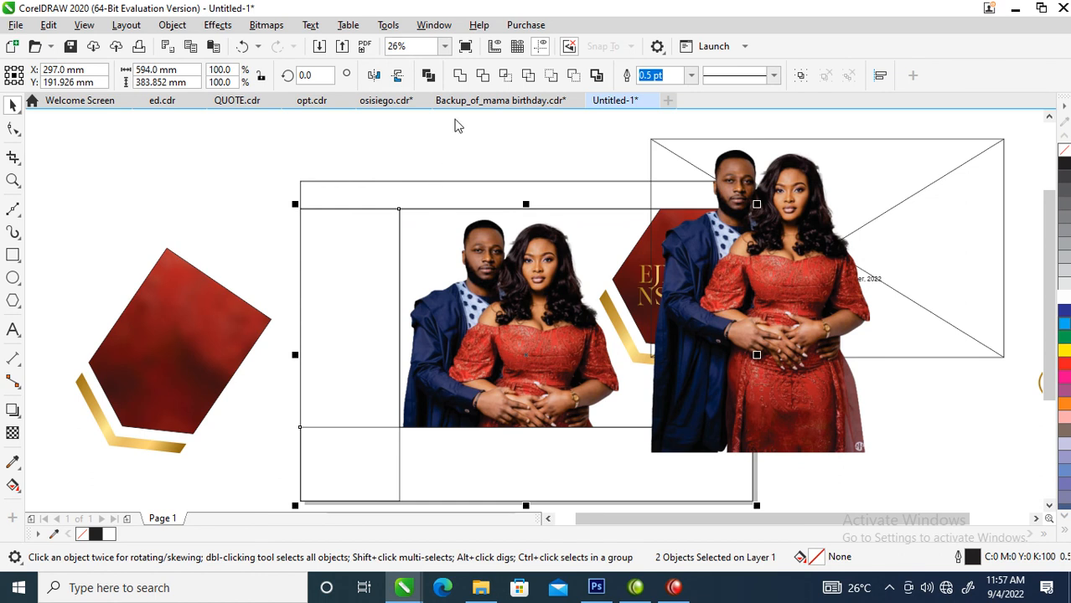
left_click(482, 76)
- PowerClip the pennant and chevron group inside the trimmed side panel and shift it upward within the panel
left_click_drag(202, 362, 352, 261)
left_click(410, 367)
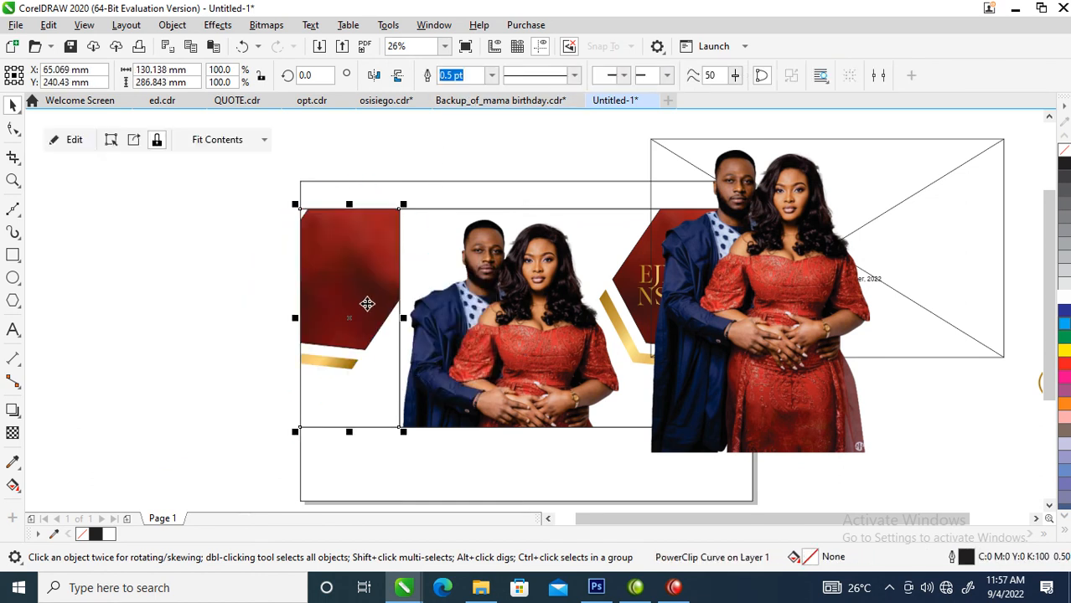
left_click(347, 308, "ctrl")
mouse_move(347, 308)
left_mouse_down()
mouse_move(381, 283)
mouse_move(339, 267)
mouse_move(332, 277)
mouse_move(333, 256)
mouse_move(319, 293)
mouse_move(331, 295)
left_mouse_up()
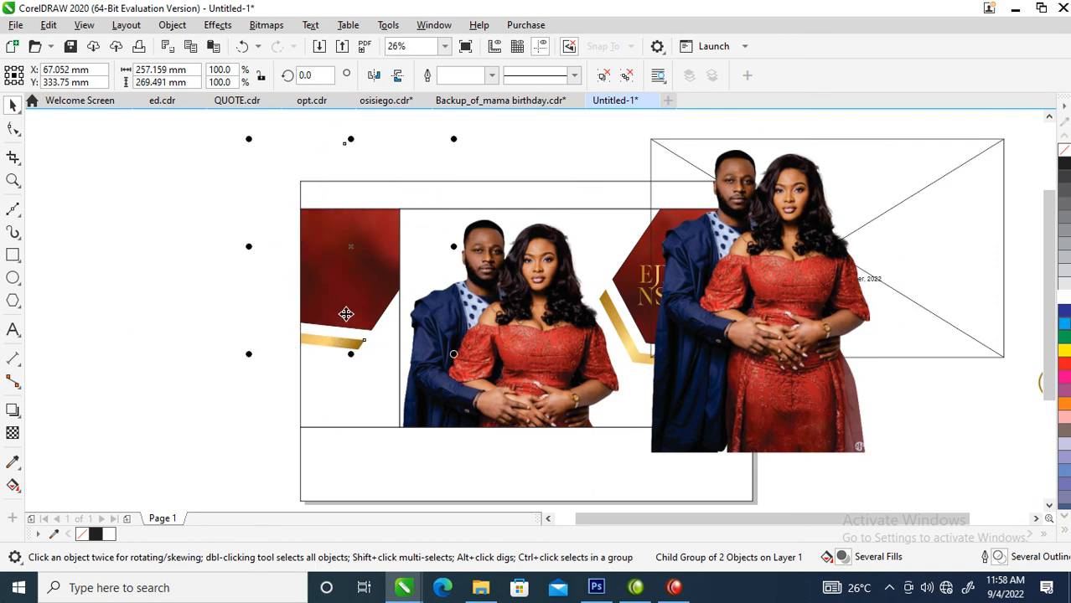
- Delete the extracted photo copy and the empty PowerClip frame beyond the page's right edge
left_click(851, 285)
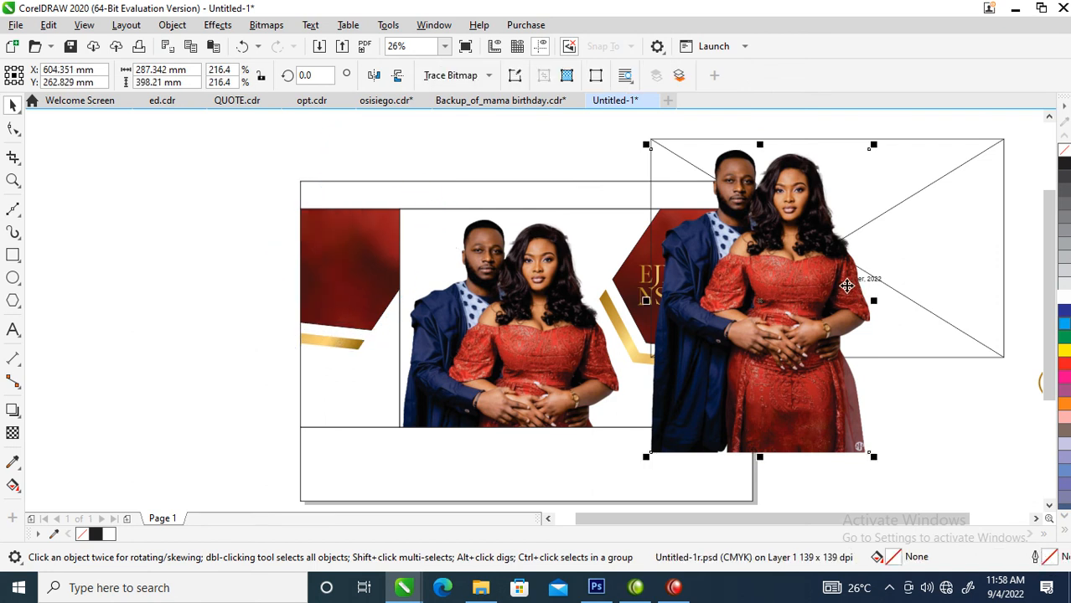
key("Delete")
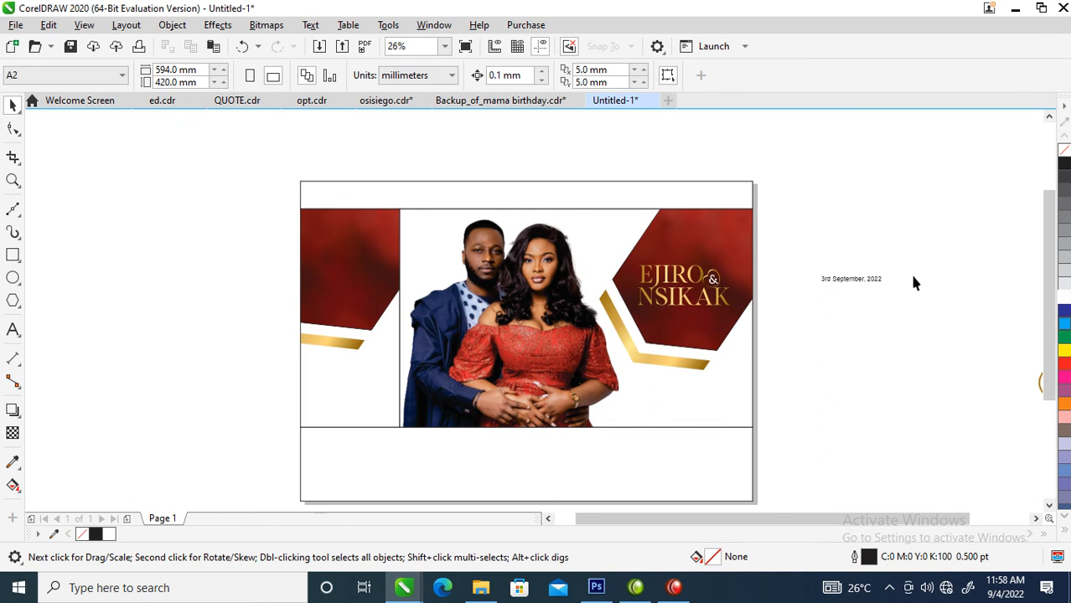
- Place the date below the gold chevron, set it in Trajan Pro, and enlarge it to about 29.4 pt
left_click_drag(875, 283, 694, 391)
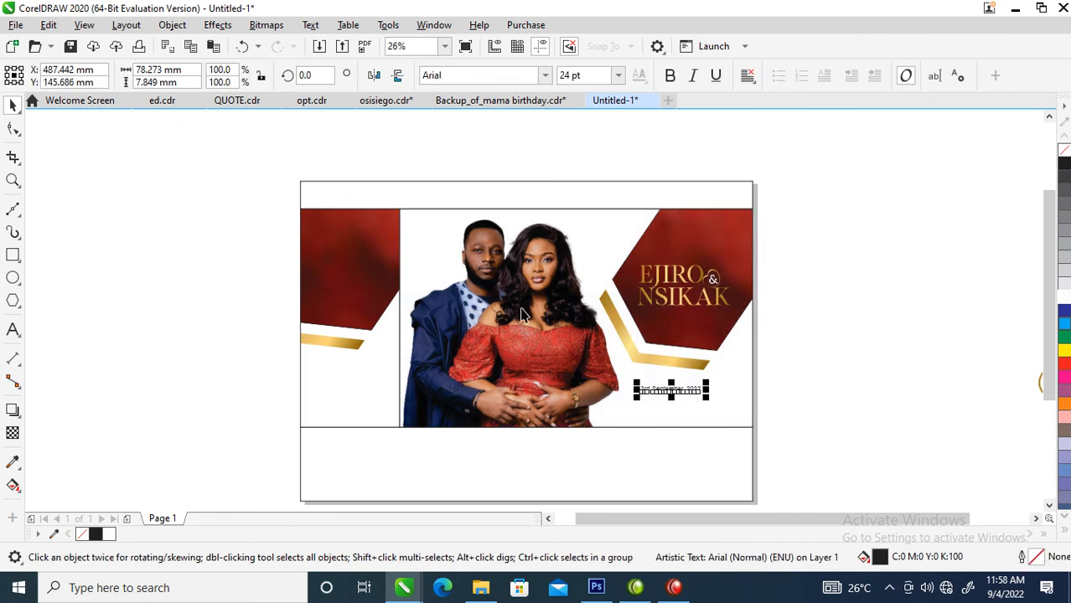
left_click(545, 75)
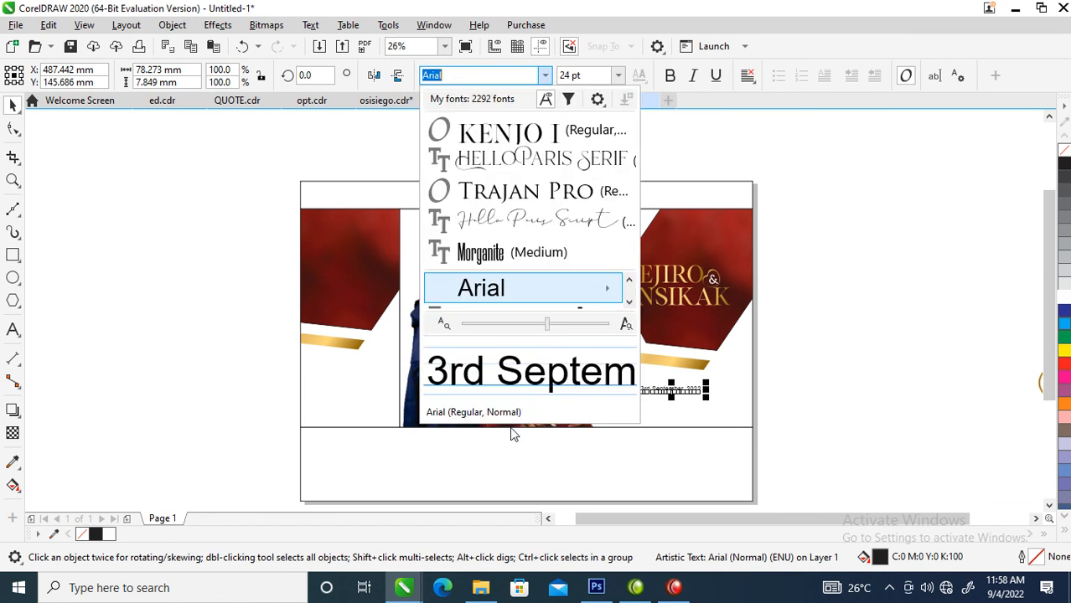
left_click(489, 192)
mouse_move(714, 384)
left_mouse_down()
mouse_move(748, 362)
mouse_move(721, 367)
left_mouse_up()
left_click(722, 367)
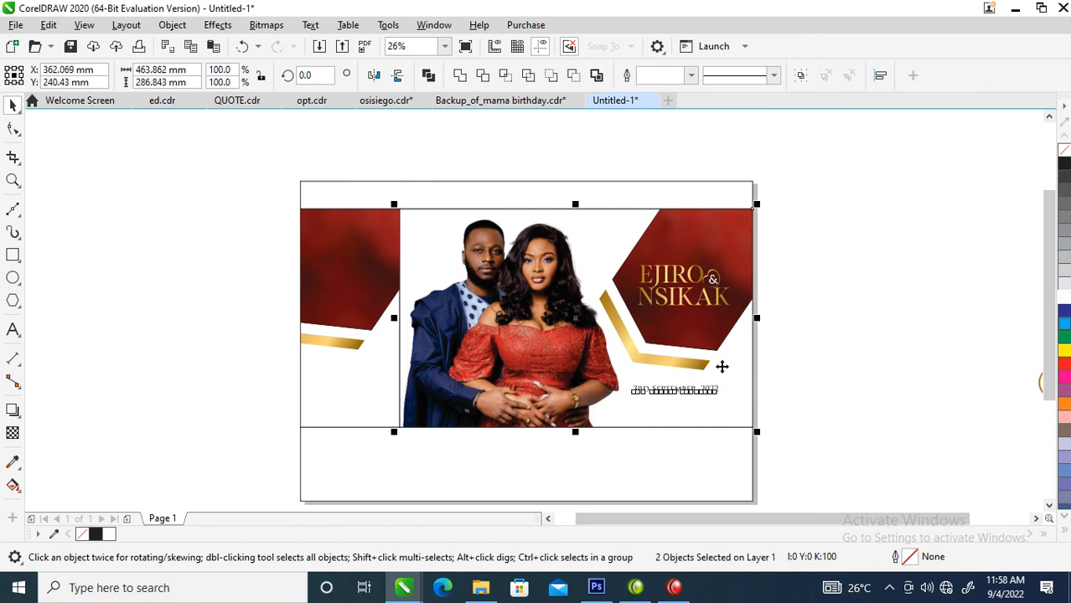
left_click(808, 338)
left_click_drag(281, 183, 774, 440)
left_click(840, 243)
- Enlarge the couple's photo to about 335 by 464 mm and lower it in its frame, then shift the date right
left_click(522, 322)
left_click_drag(631, 213, 661, 187)
left_click_drag(543, 293, 548, 328)
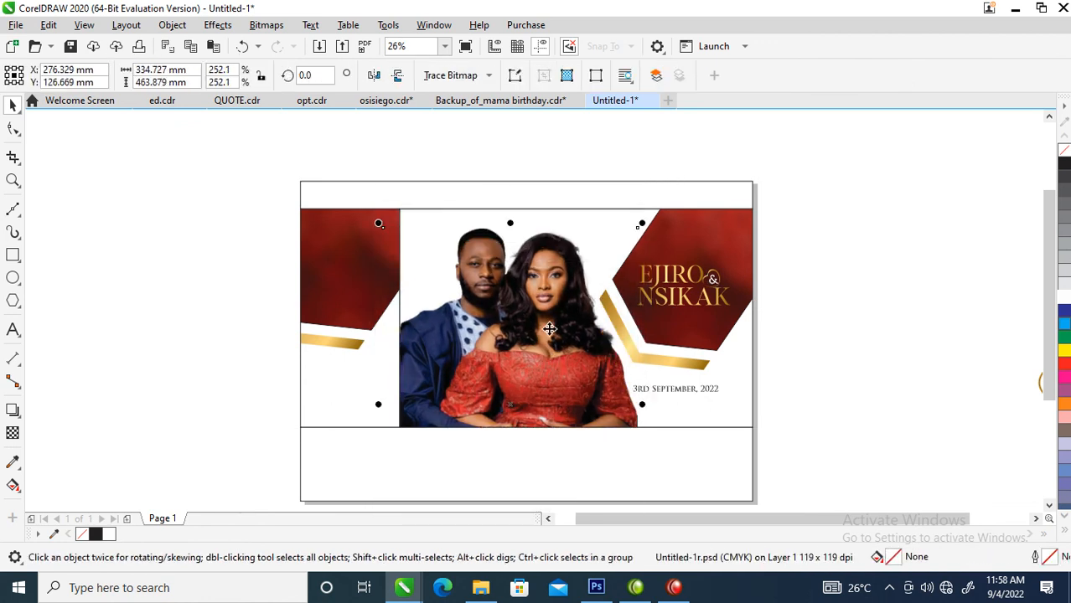
left_click_drag(711, 391, 698, 397)
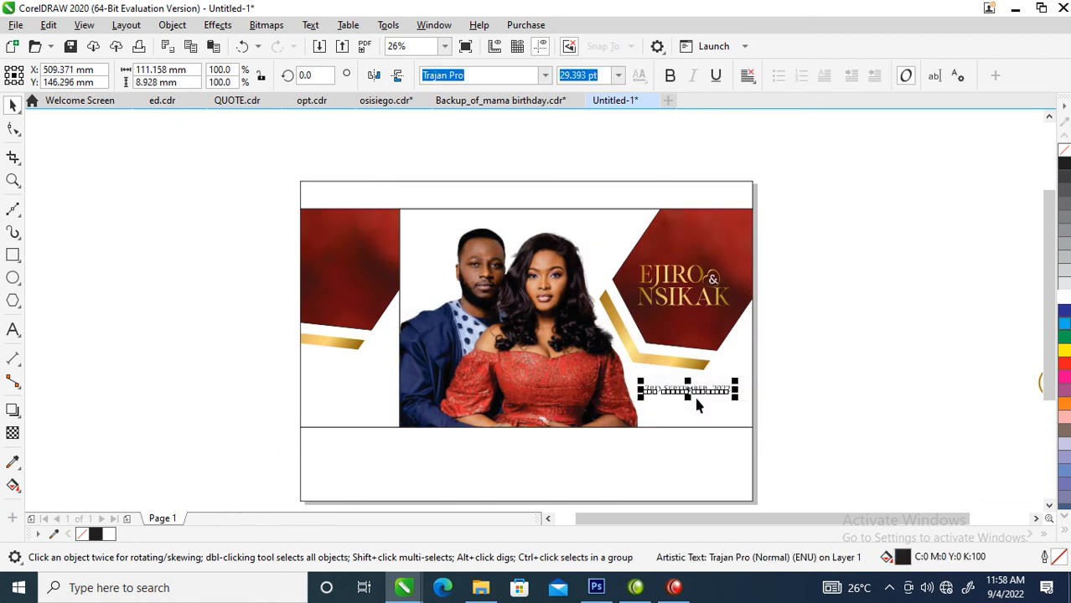
- Fill the top and bottom strips with a dark maroon sampled from the artwork
scroll(548, 267, "down", 2)
key("F2")
mouse_move(422, 209)
left_mouse_down()
mouse_move(443, 244)
mouse_move(631, 360)
left_mouse_up()
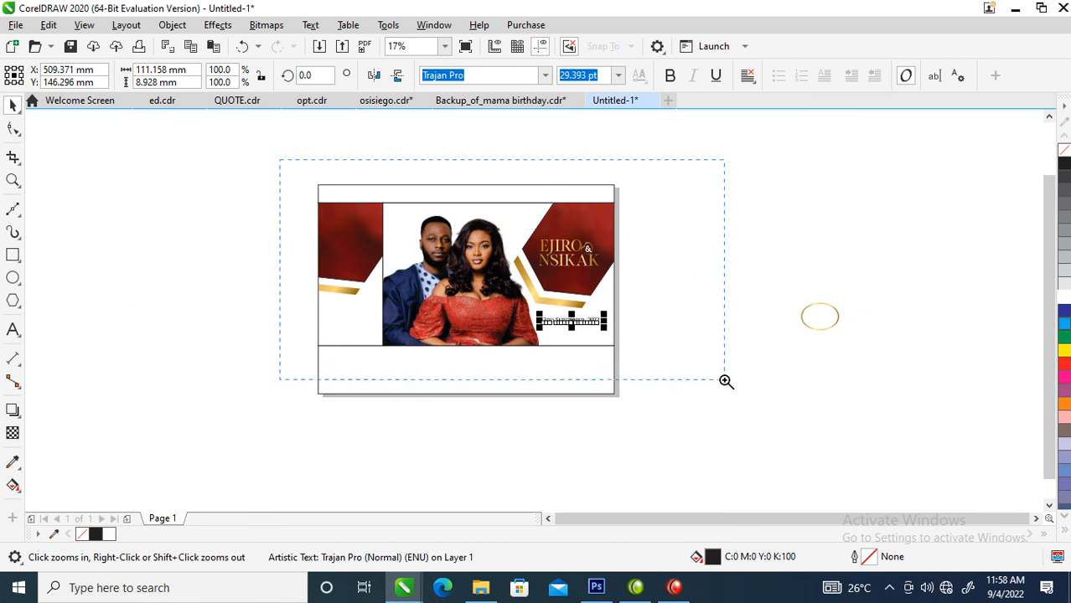
left_click_drag(722, 378, 721, 381)
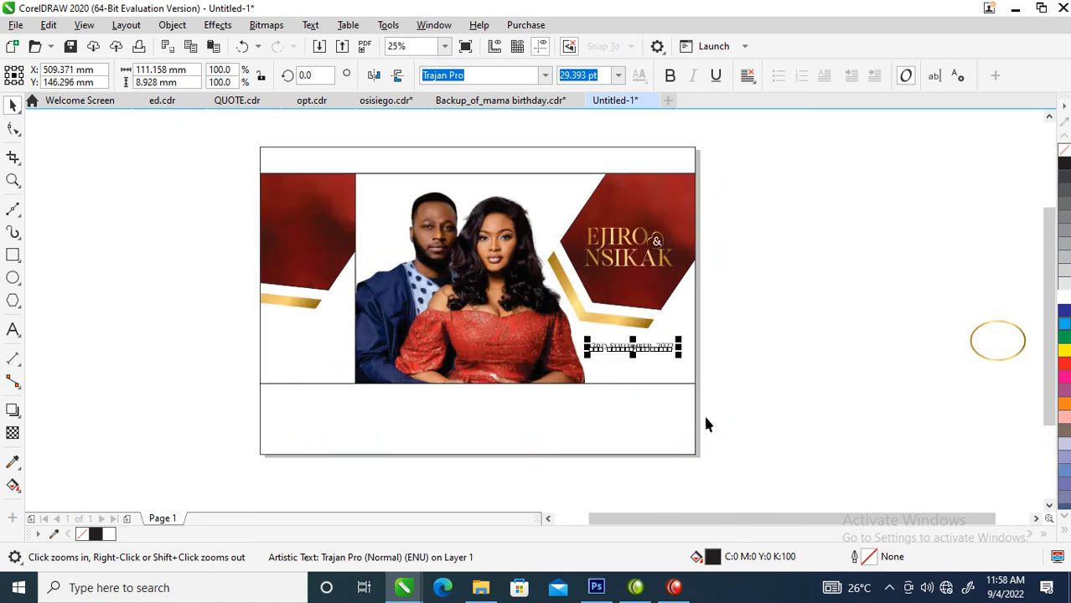
left_click(13, 462)
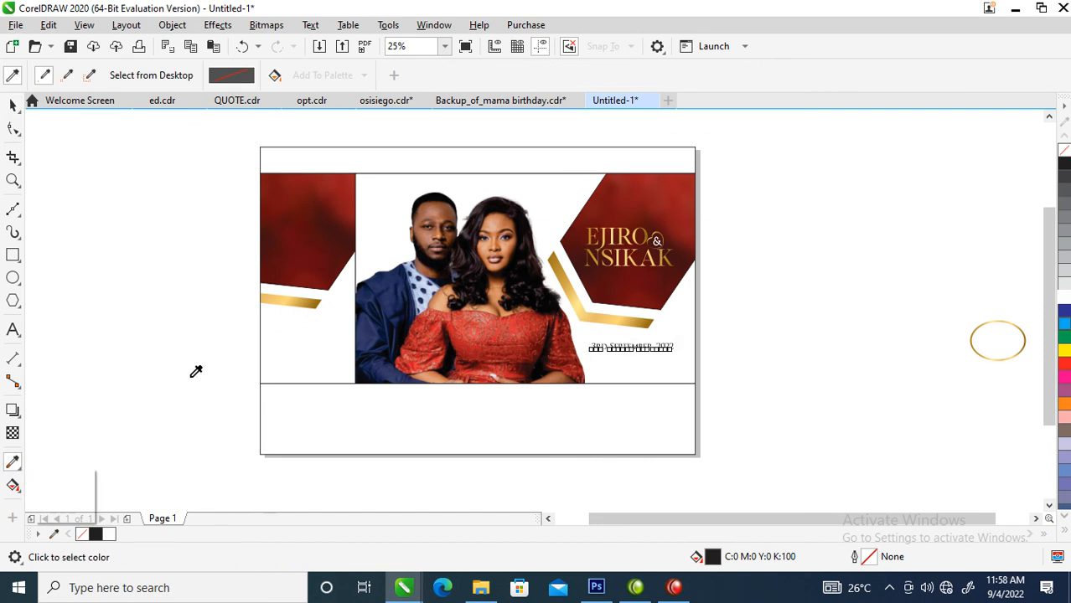
left_click(449, 319)
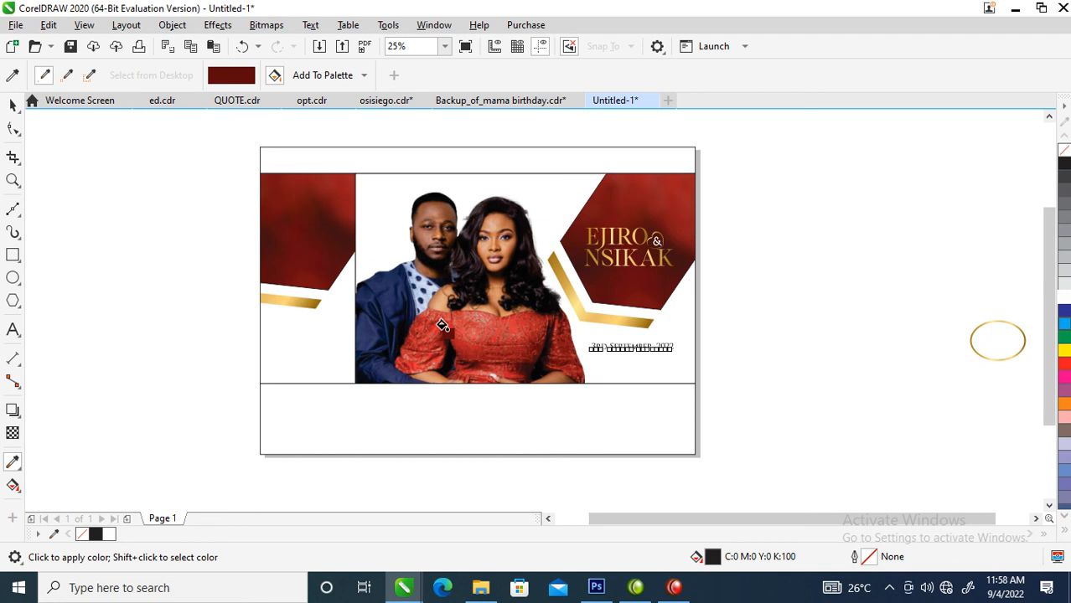
left_click(396, 159)
left_click(424, 429)
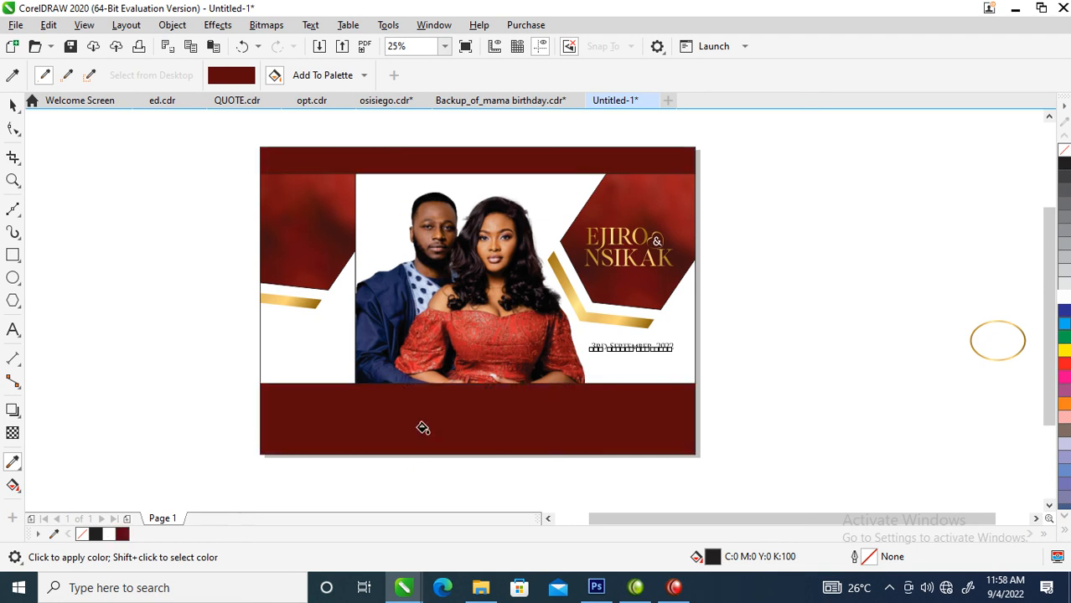
- Place a copy of the date text on the red pennant in the left side panel
key("space")
key("F2")
left_click_drag(210, 139, 308, 239)
right_click(308, 239)
key("Escape")
key("F2")
left_click_drag(148, 181, 455, 329)
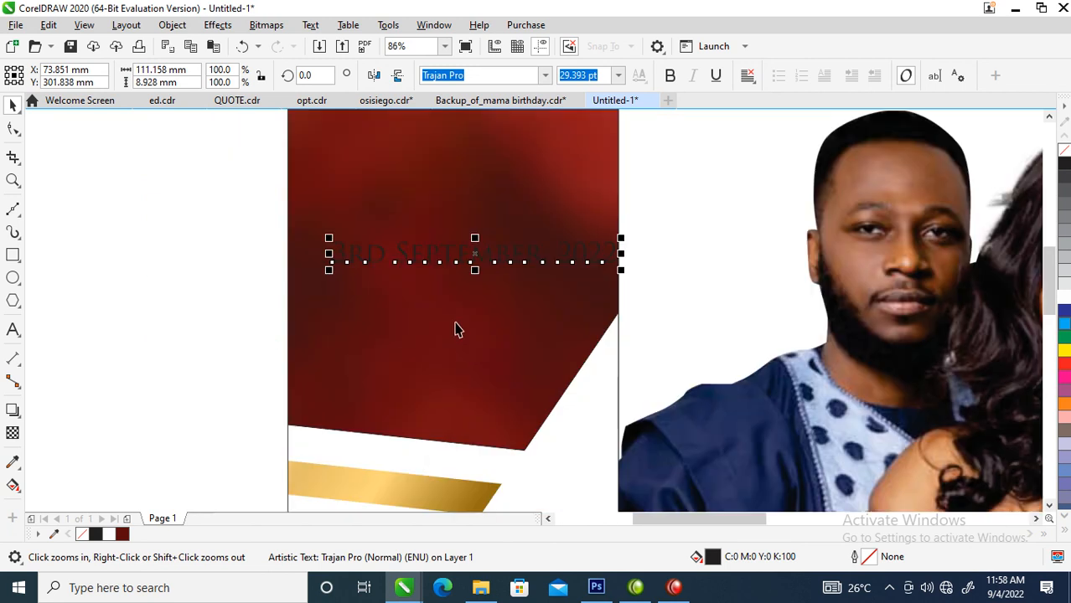
- Replace the copied date with "Thanks", "For" and "Coming" on three separate lines
double_click(499, 259)
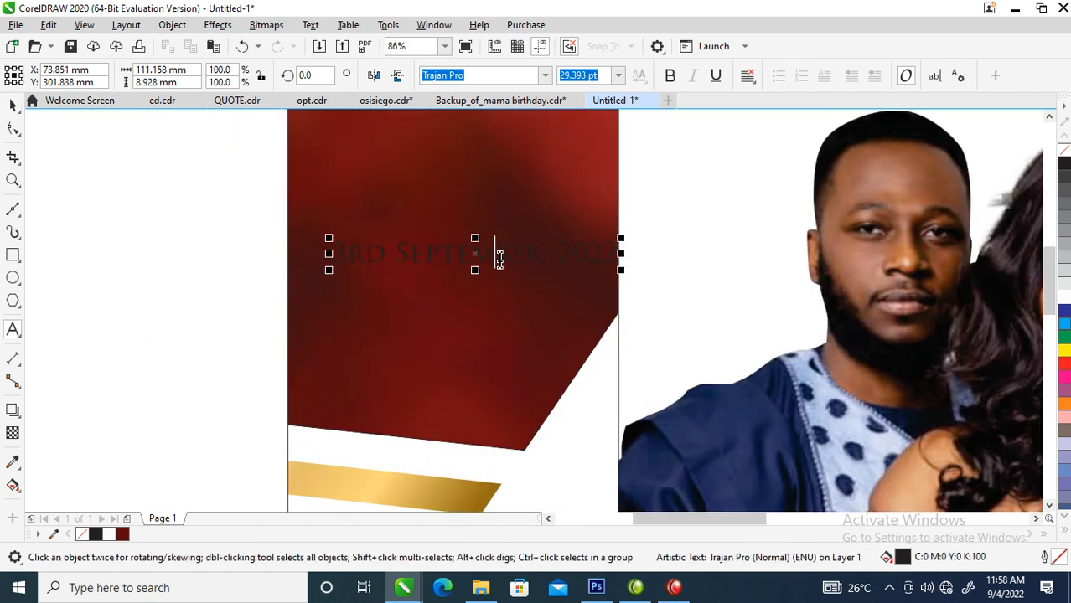
key("ctrl+a")
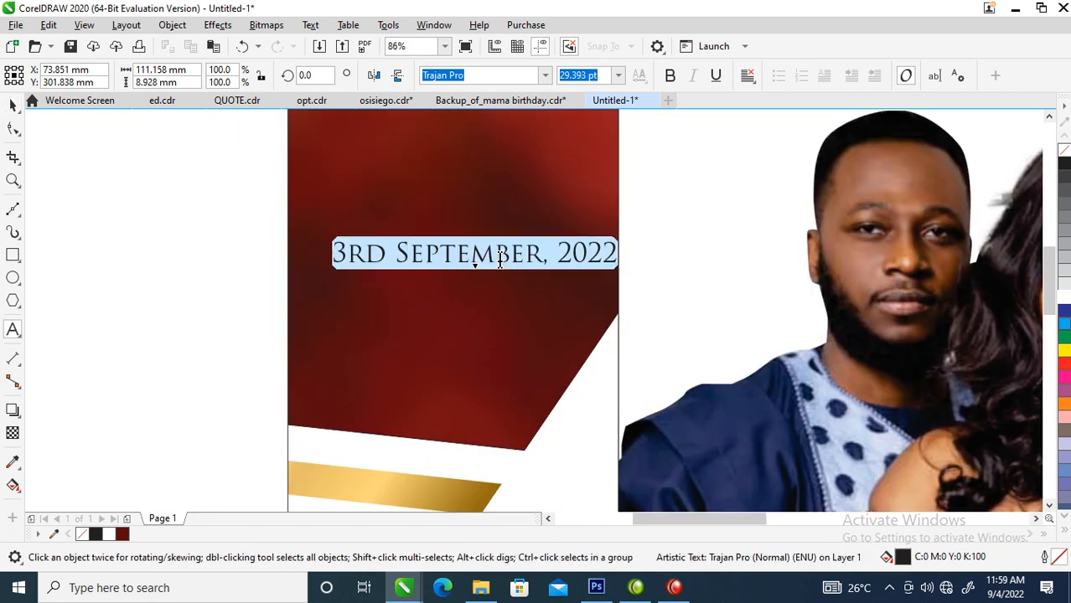
type("Th")
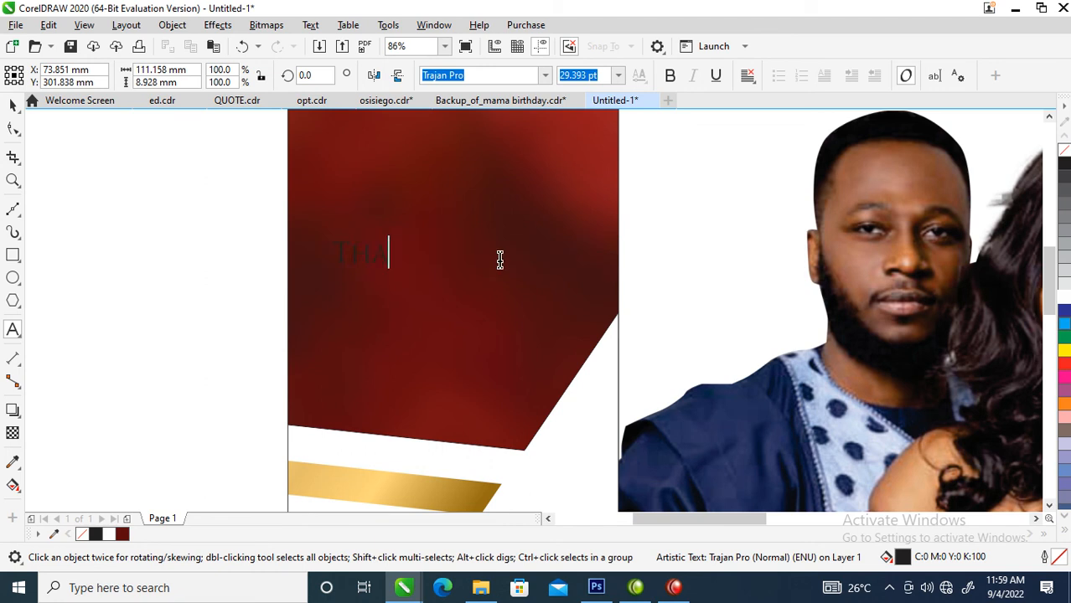
key("Return")
type("For")
key("Return")
type("Coming")
key("ctrl+space")
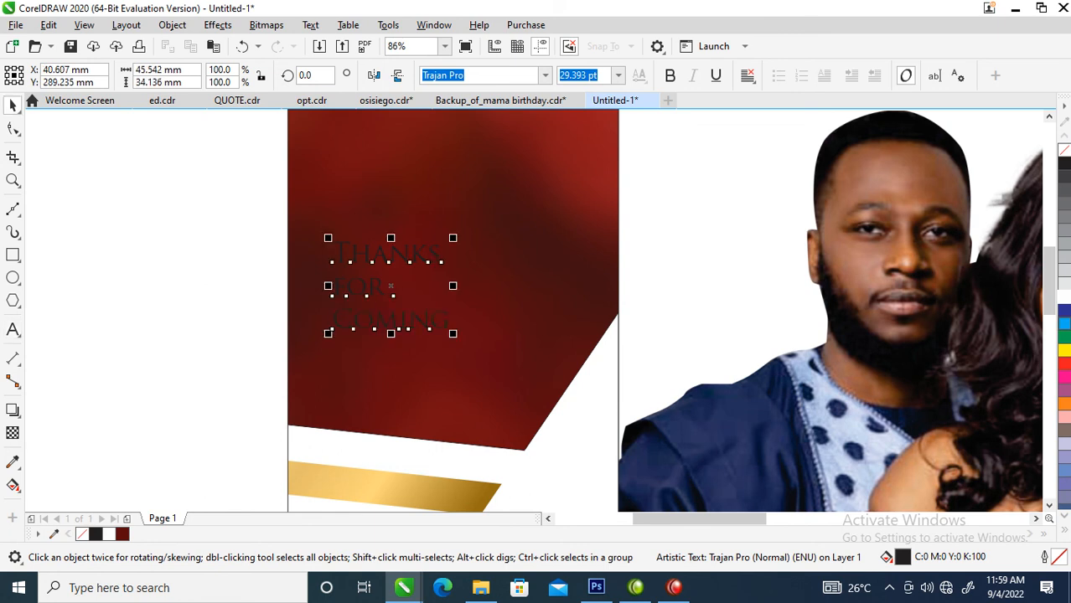
- Colour the thank-you lettering white and split it into lines, with a smaller "for" beside "Thanks"
left_click(1062, 299)
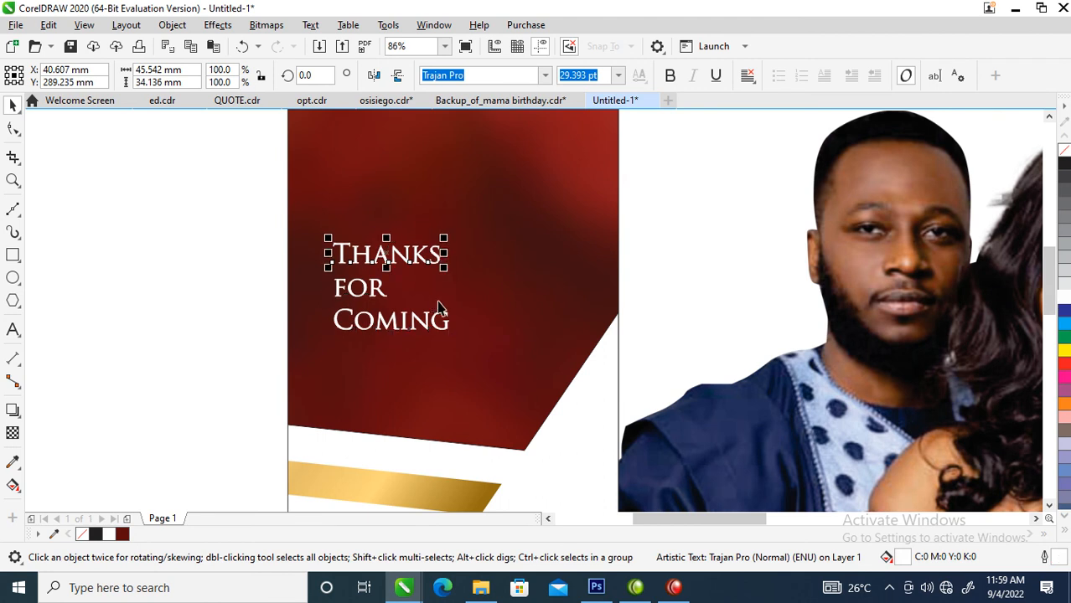
left_click_drag(382, 286, 488, 244)
- Enlarge "Coming" to about 49 pt and move it up close beneath "Thanks for"
left_click(436, 329)
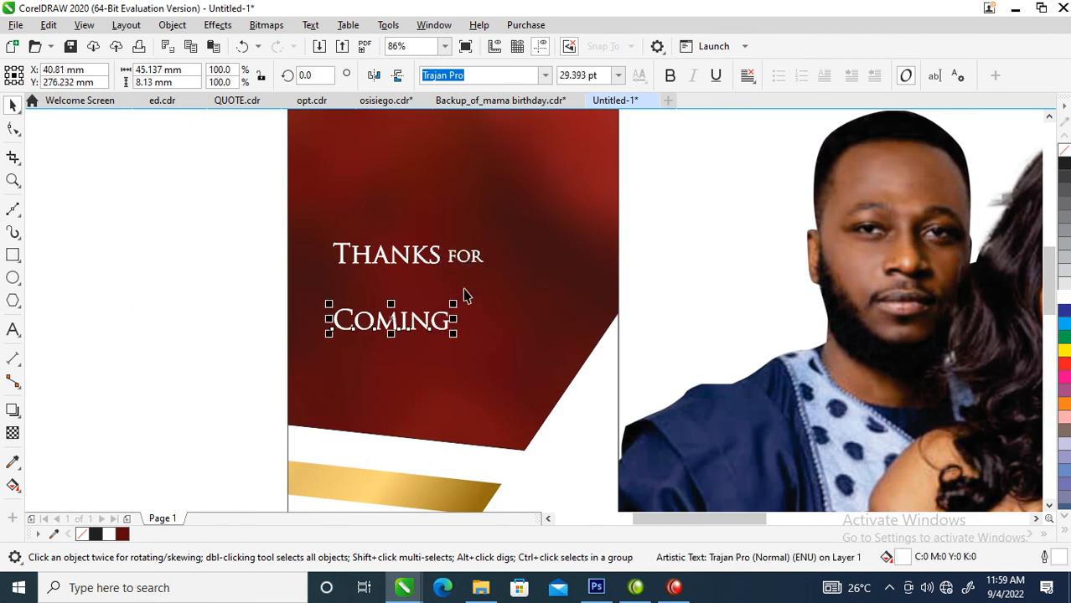
left_click_drag(454, 297, 532, 245)
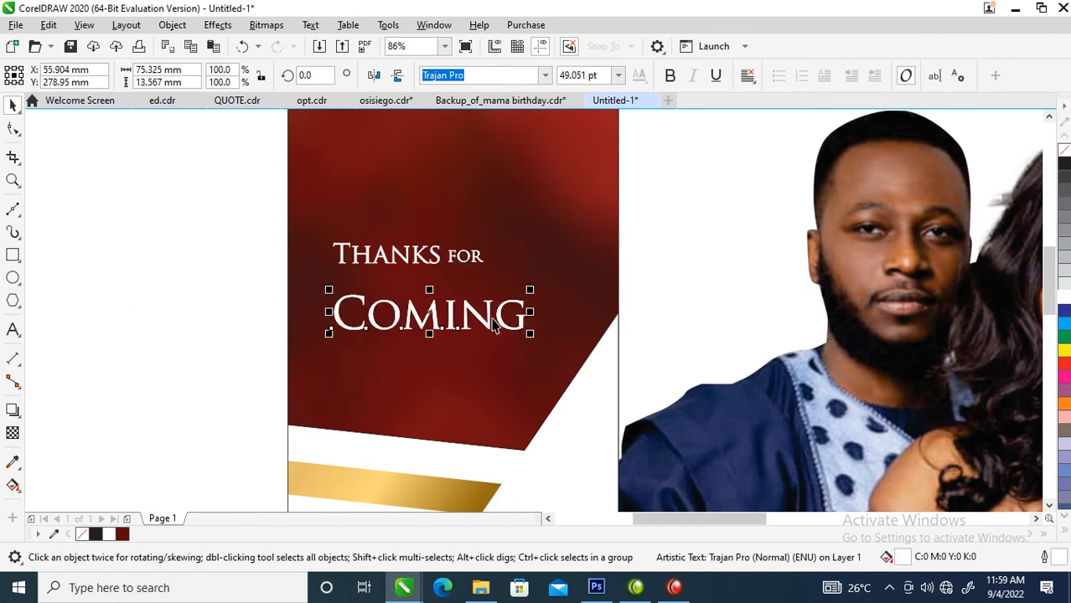
left_click_drag(490, 324, 490, 294)
- Shift the whole "Thanks for Coming" lettering up and to the right on the left panel's red pennant
scroll(486, 289, "down", 4)
key("z")
left_click_drag(404, 196, 815, 398)
left_click_drag(172, 204, 359, 292)
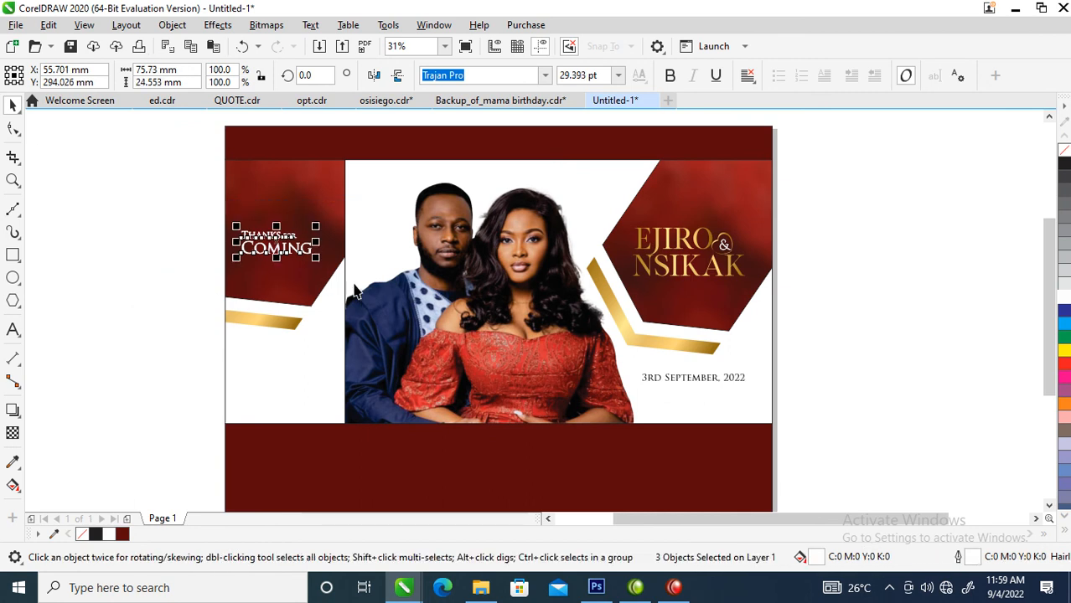
left_click_drag(304, 249, 317, 233)
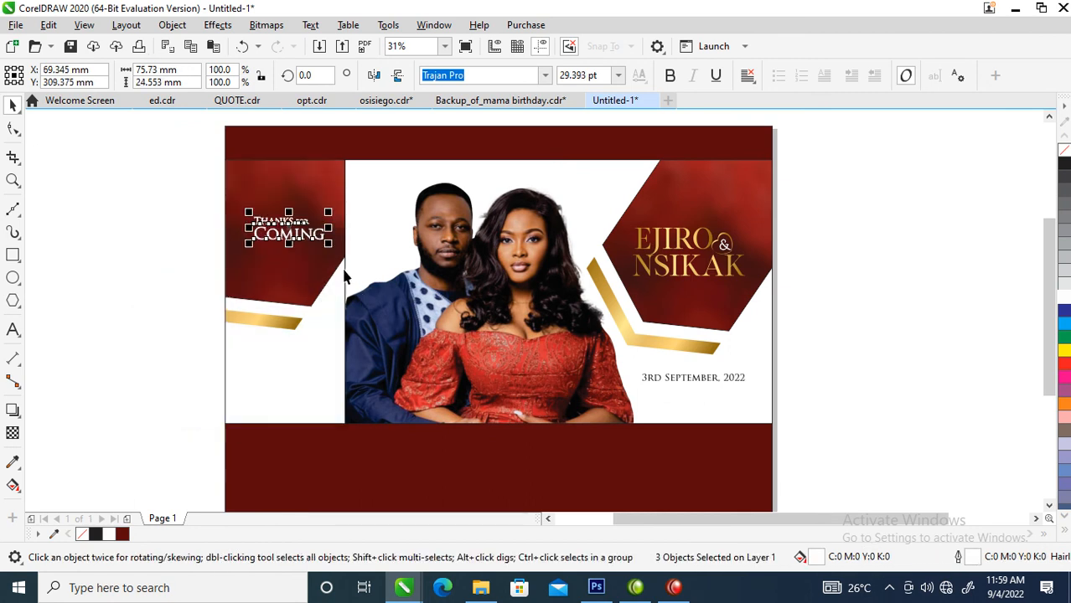
left_click(176, 233)
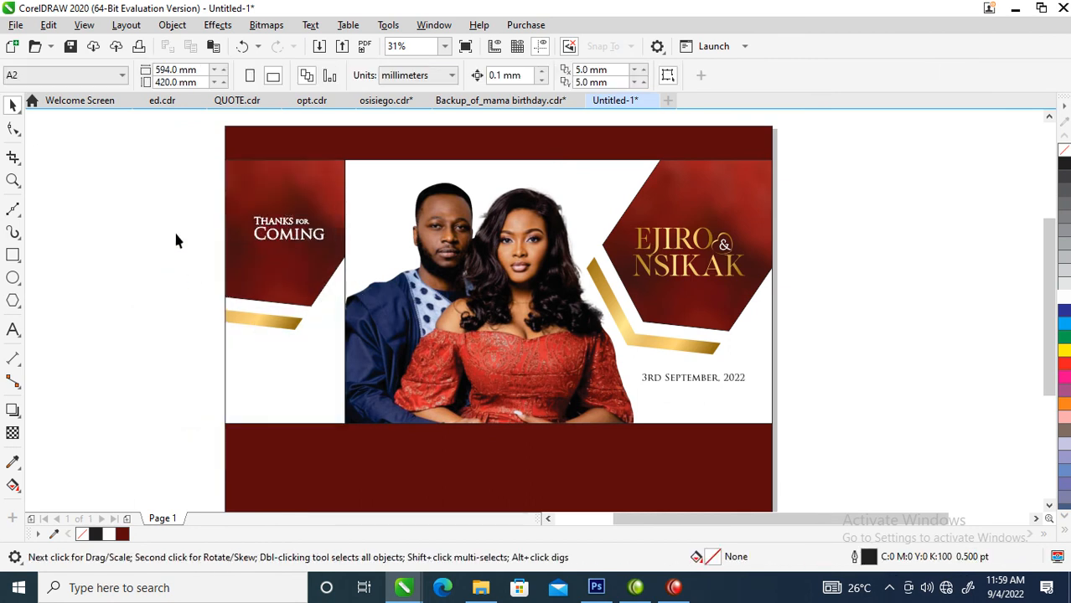